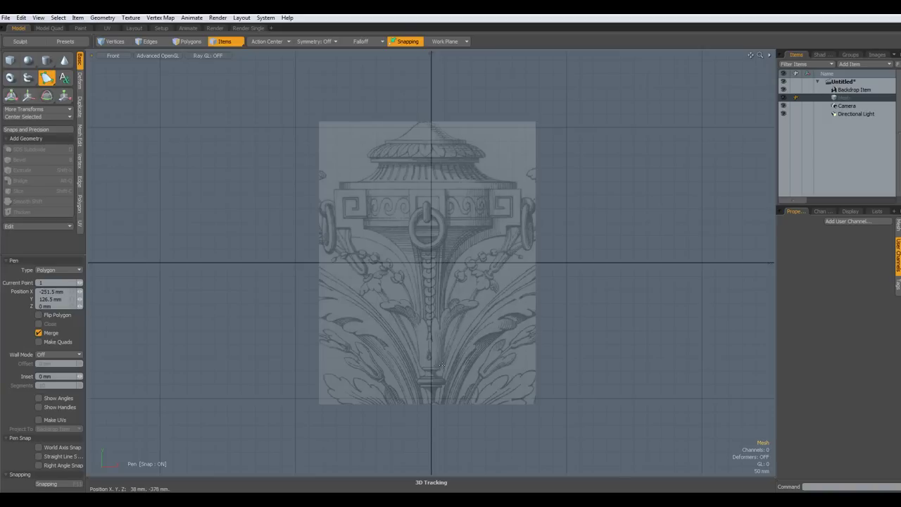
Set the Pen tool's type to Lines and enable World Axis, Straight Line and Right Angle snapping
left_click(76, 270)
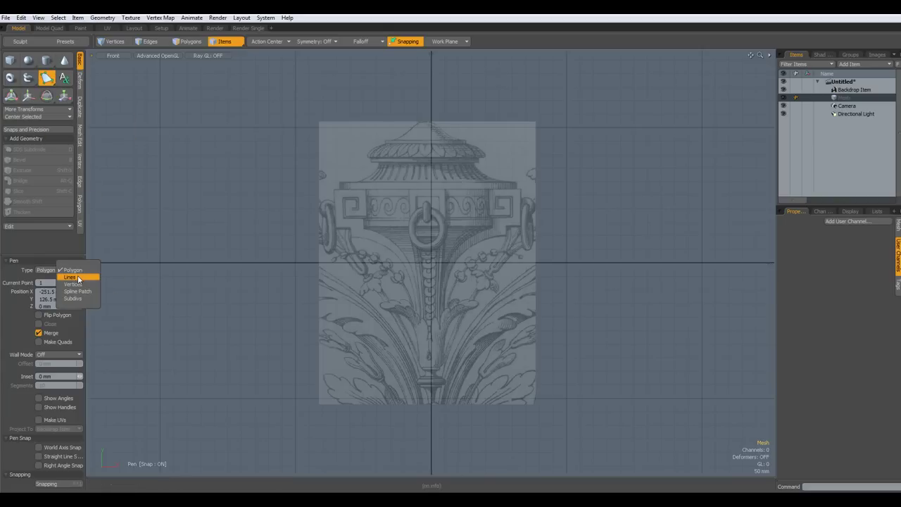
left_click(71, 277)
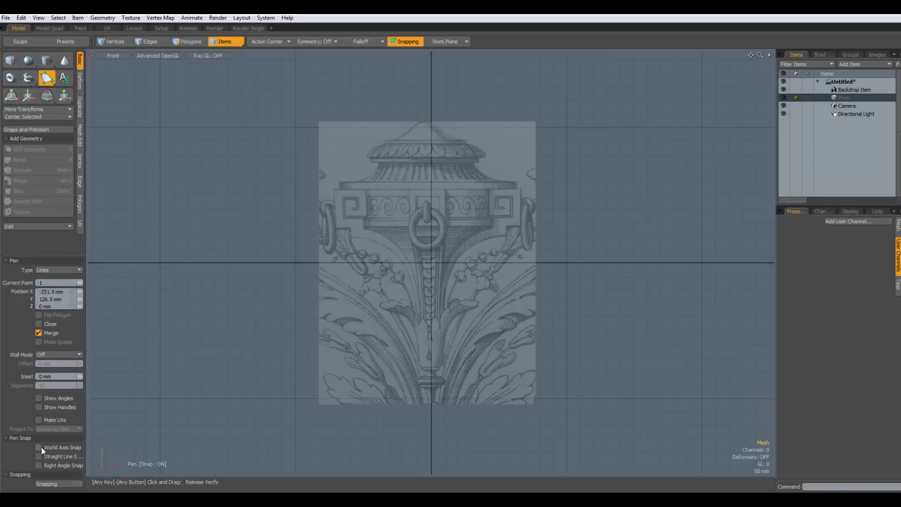
left_click(39, 447)
left_click(39, 457)
left_click(39, 465)
Trace the left outline of the urn's domed cap with the Pen, from its peak on the centre axis to its thin rim
scroll(403, 124, "up", 2)
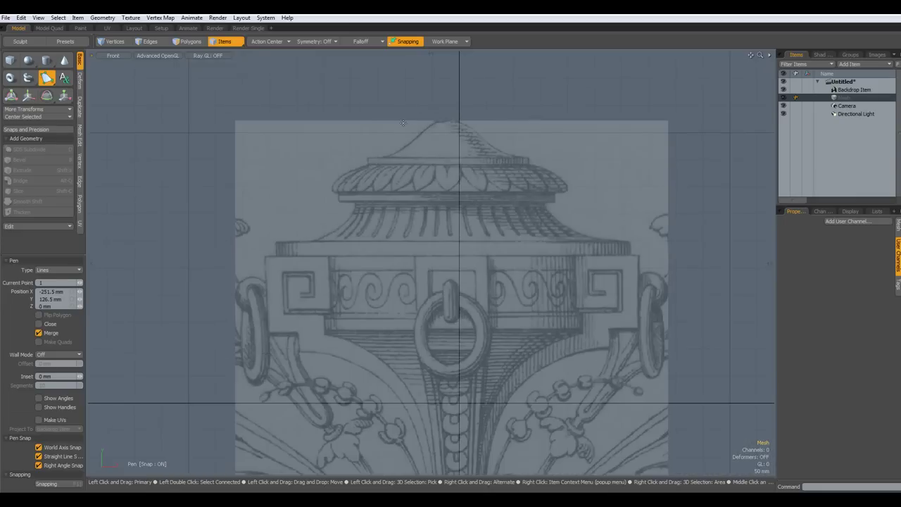
scroll(437, 120, "up", 1)
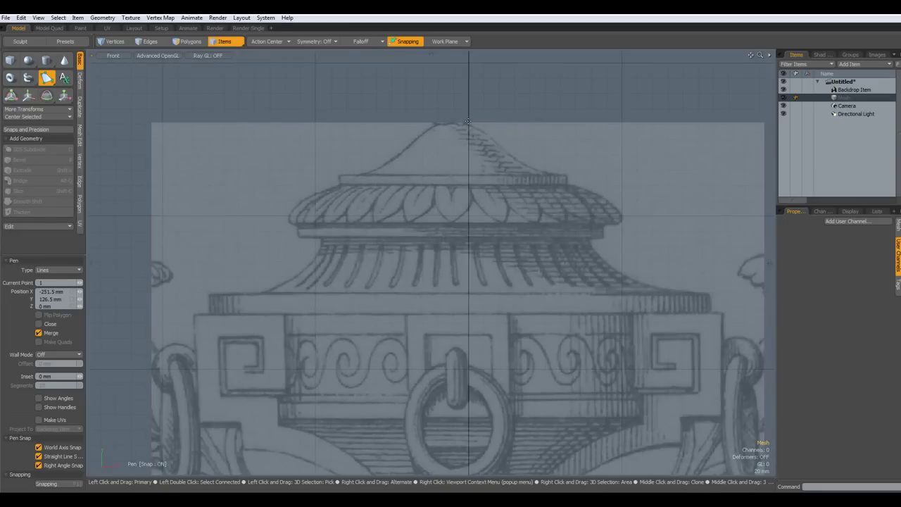
left_click(468, 121)
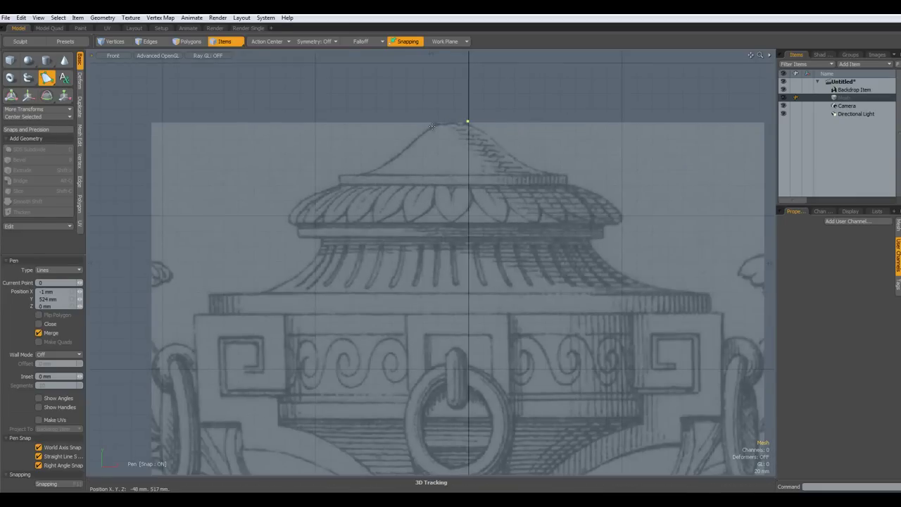
left_click(432, 127)
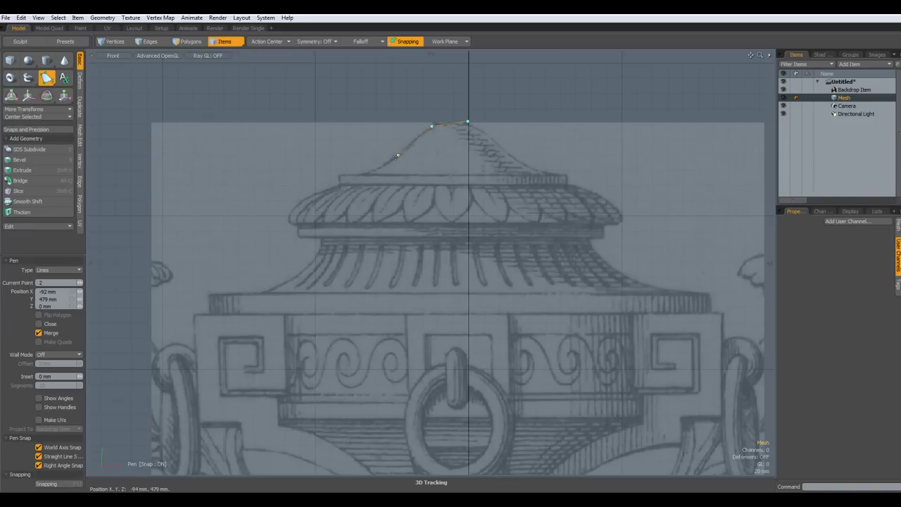
left_click(398, 155)
left_click(360, 174)
left_click(340, 174)
left_click(341, 183)
Continue the profile line around the leaf-patterned moulding and the stepped lip beneath it
left_click(313, 193)
left_click(290, 213)
left_click(293, 223)
left_click(299, 223)
left_click(299, 236)
left_click(321, 237)
Trace the profile down the flaring fluted neck, around the wide plate and down the drum's vertical wall
left_click(315, 257)
left_click(285, 281)
left_click(264, 290)
left_click(210, 290)
left_click(210, 314)
left_click(281, 314)
left_click(279, 425)
left_click(281, 314)
Continue the profile along the curved underside of the bowl and down the tapering stem to the first collar
left_click_drag(328, 440, 306, 117, "alt")
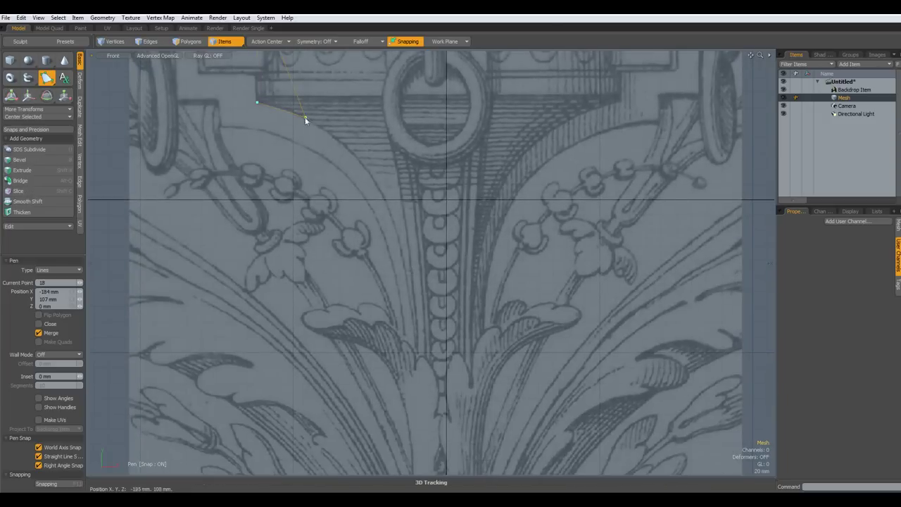
left_click(313, 124)
left_click(353, 155)
left_click(390, 210)
left_click(405, 276)
left_click(415, 350)
left_click_drag(414, 350, 393, 125, "alt")
left_click(416, 270)
Outline the small upper ring of the collar, squaring its top edge with the stem
left_click(400, 271)
scroll(404, 273, "up", 3)
scroll(404, 272, "up", 3)
left_click(370, 275)
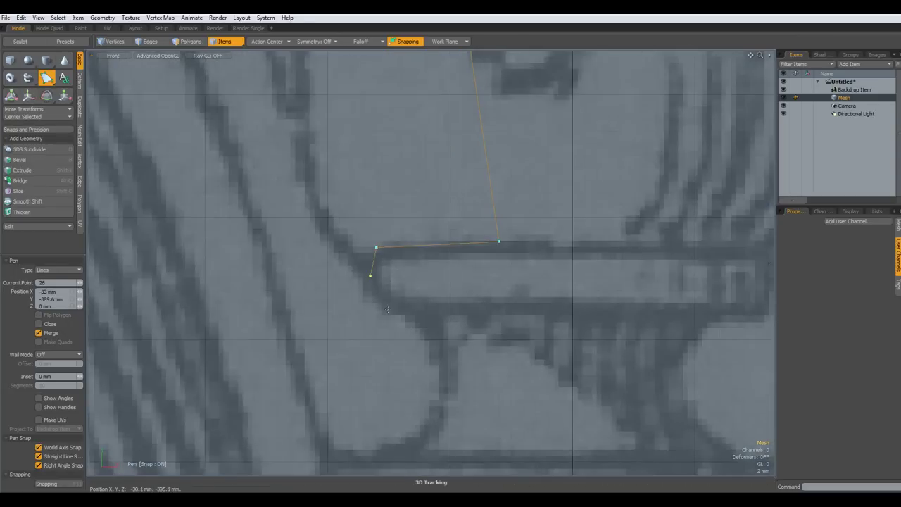
left_click(388, 310)
left_click(424, 310)
Trace the concave neck below the upper ring and the narrow lip under it
left_click(450, 361)
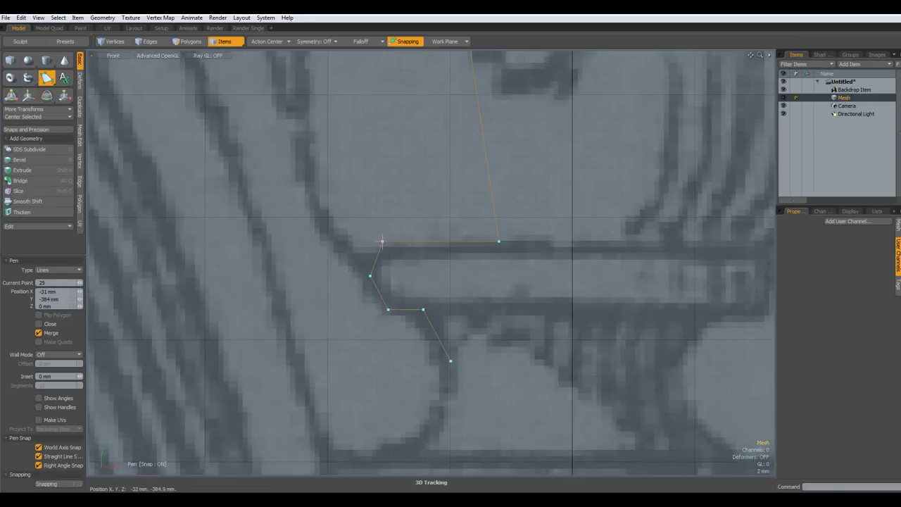
left_click(441, 415)
left_click_drag(441, 416, 467, 275, "alt+shift")
left_click(408, 315)
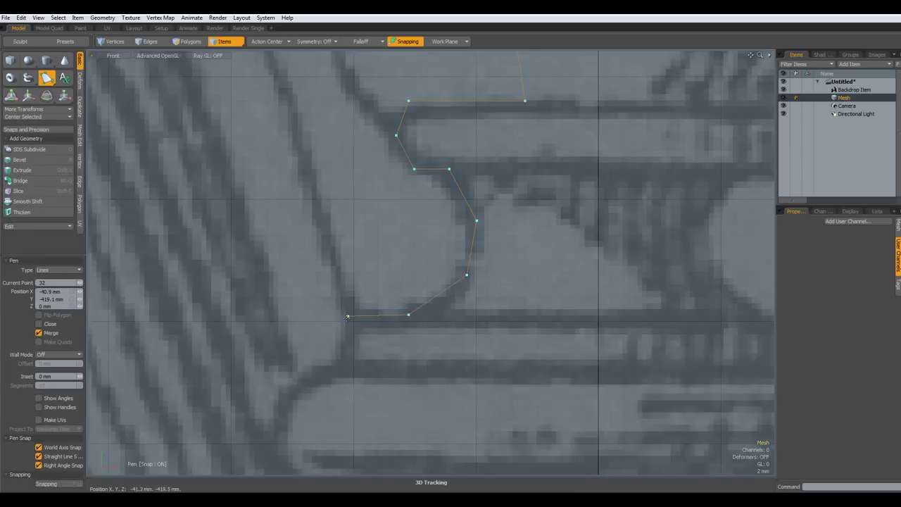
left_click(346, 315)
left_click(345, 359)
Outline the collar's large bulging ring and the small square step beneath it
left_click_drag(299, 392, 356, 160, "alt+shift")
left_click(352, 159)
left_click(333, 210)
left_click(357, 254)
left_click(406, 275)
left_click(406, 324)
left_click(480, 324)
Finish the profile line down the lowest tapered stem to the bottom edge of the reference image and exit the Pen
left_click_drag(537, 410, 395, 151, "alt+shift")
left_click(397, 155)
left_click(441, 300)
left_click(452, 441)
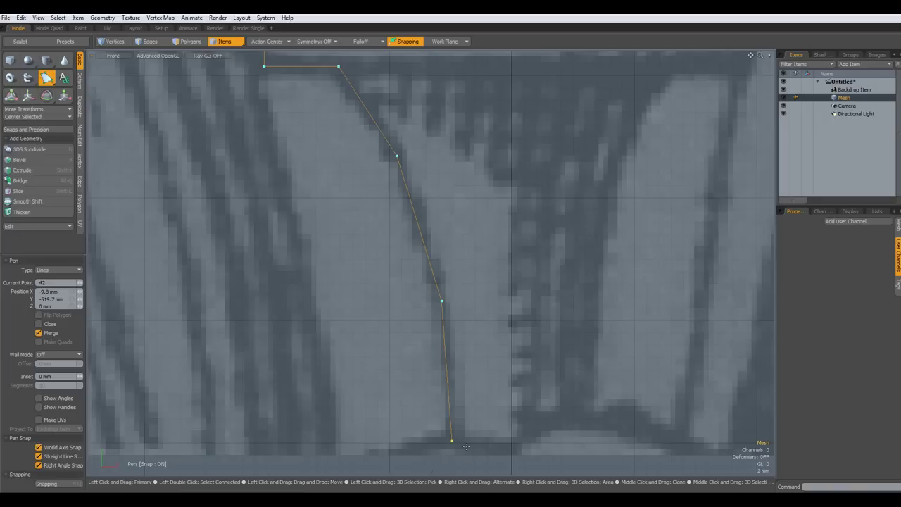
key("space")
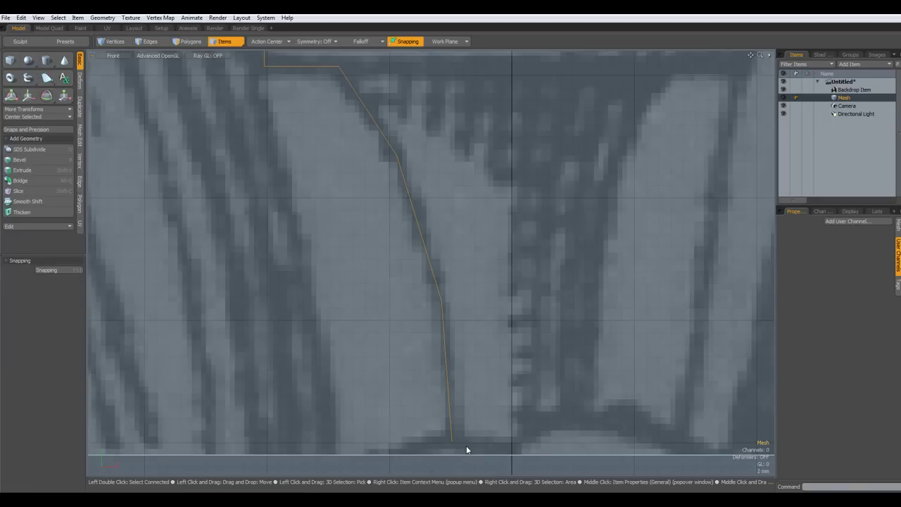
Set the X position of the profile's topmost vertex to 0 mm
scroll(531, 374, "down", 5)
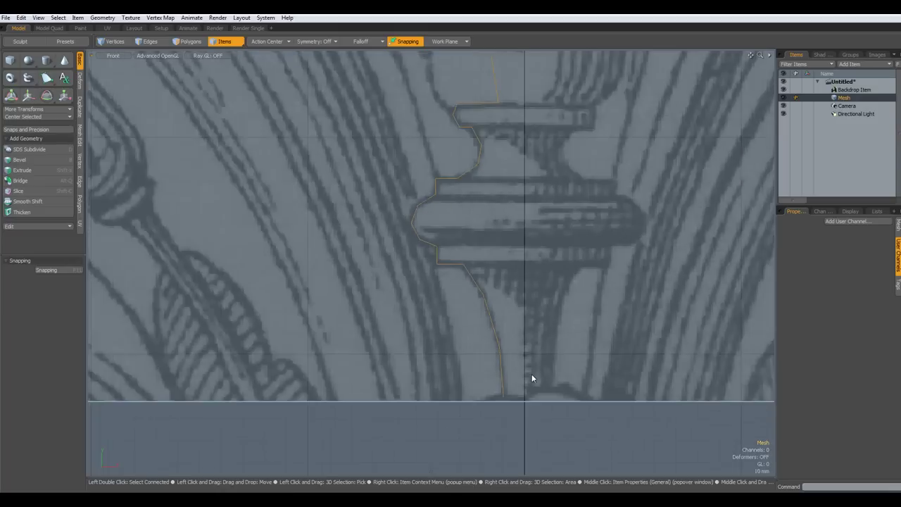
scroll(532, 377, "down", 5)
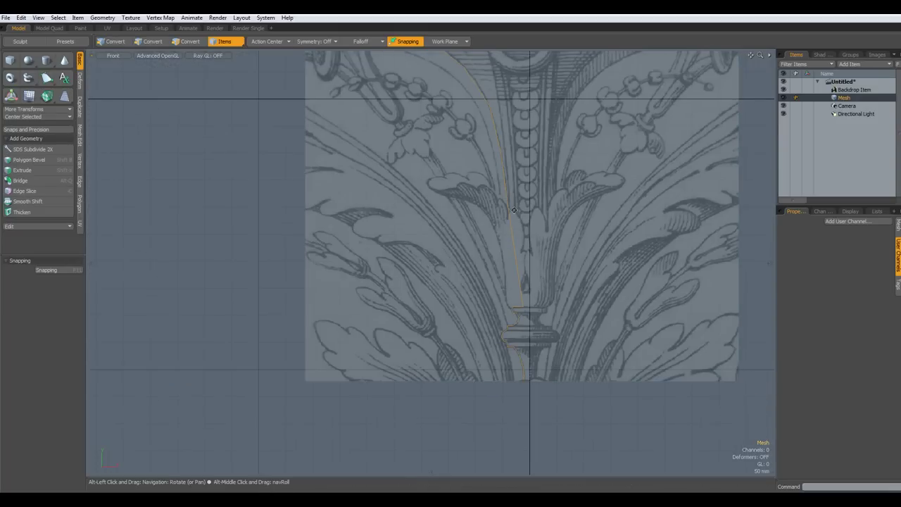
left_click_drag(512, 209, 462, 401, "alt")
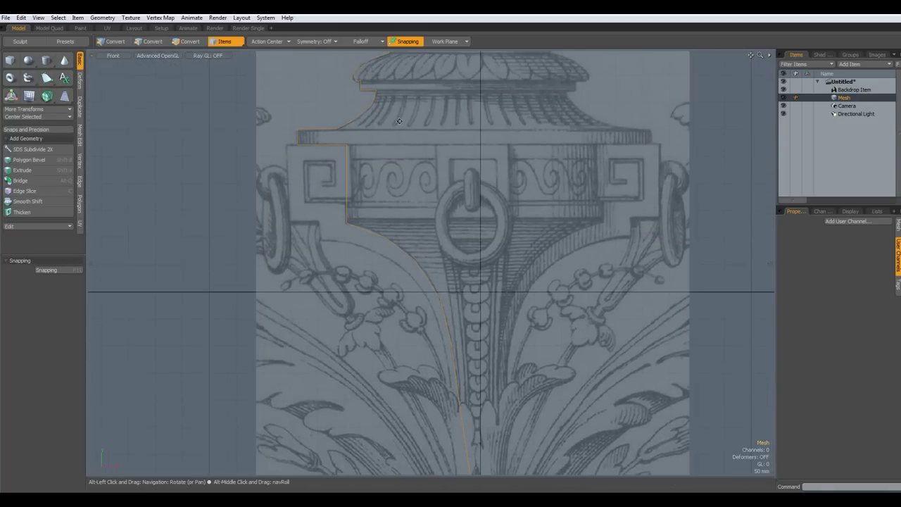
left_click_drag(372, 135, 397, 250, "alt")
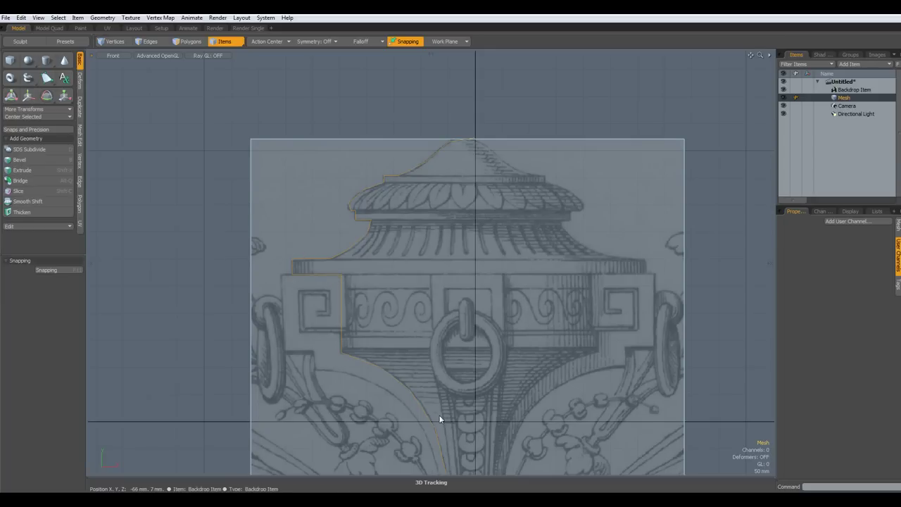
mouse_move(476, 161)
left_mouse_down("alt")
mouse_move(444, 117)
mouse_move(440, 129)
left_mouse_up("alt")
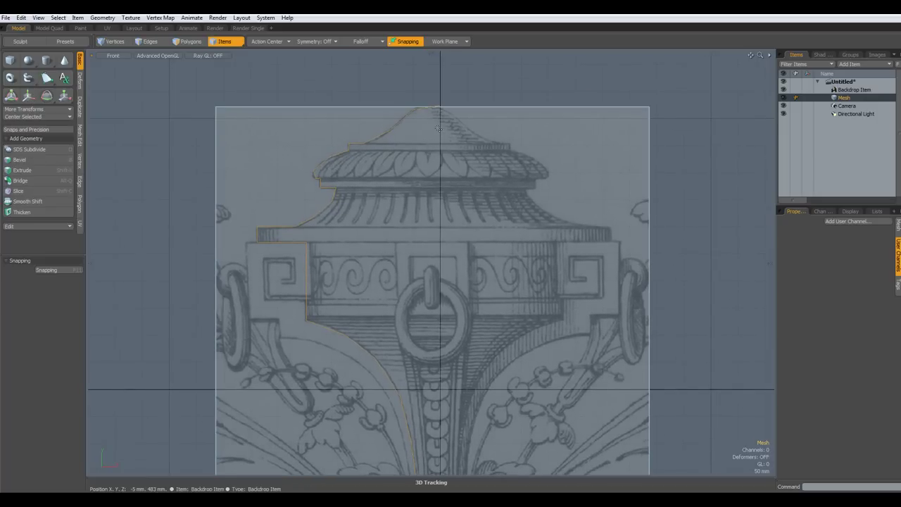
key("1")
left_click(439, 105)
left_click(80, 163)
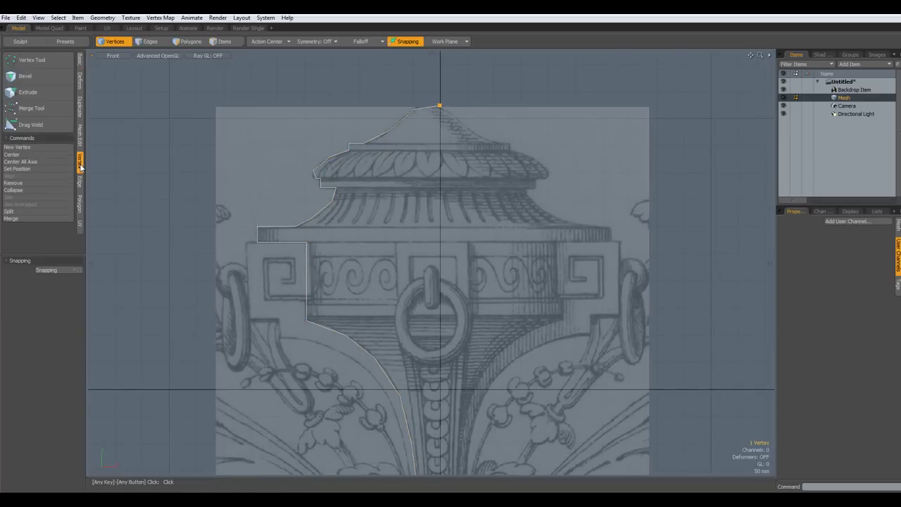
left_click(18, 171)
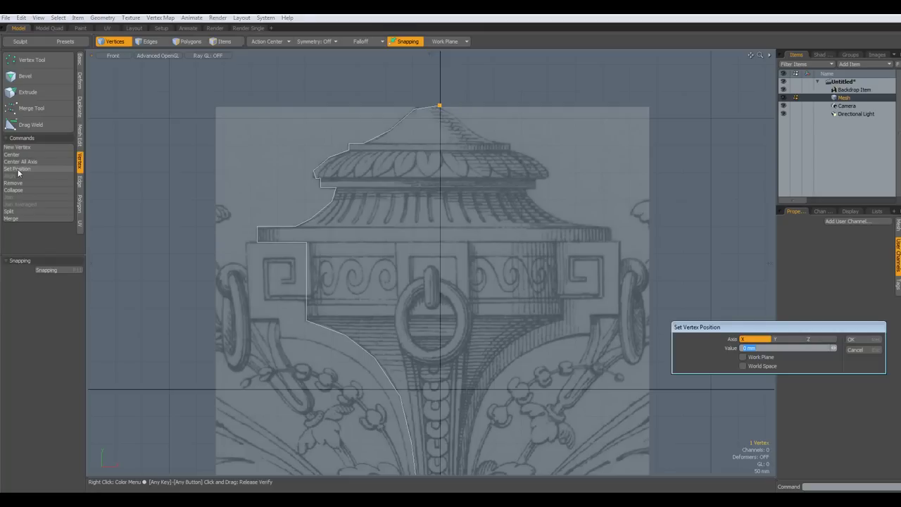
key("Return")
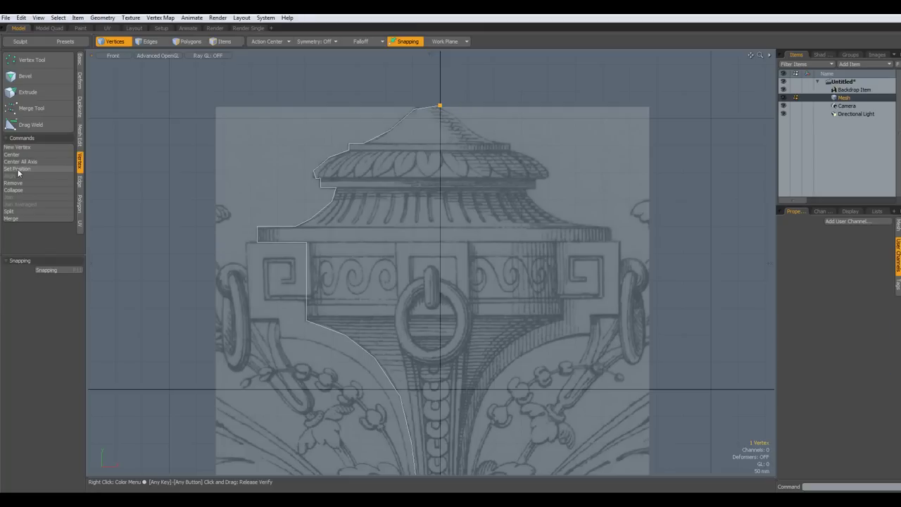
Radial Sweep the whole profile 360° around the Y axis with a count of 16, using Origin as the action center
left_click(466, 101)
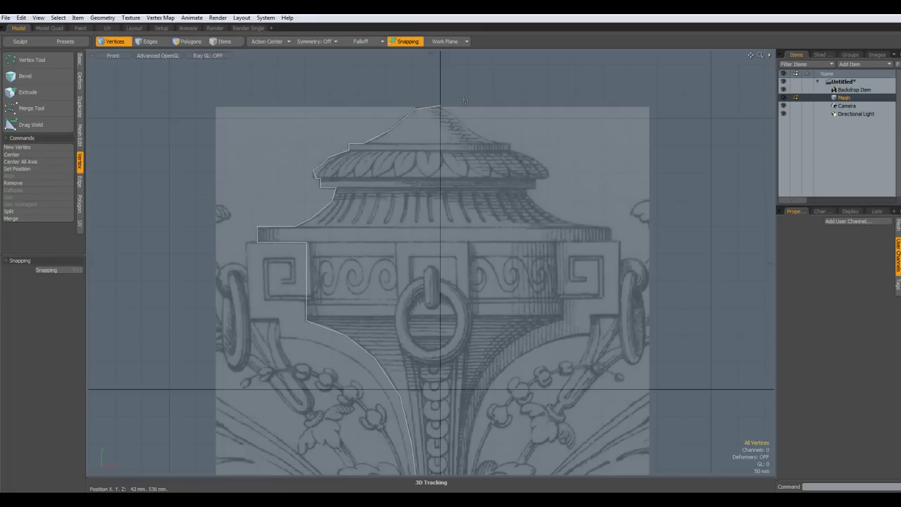
left_click(80, 111)
left_click(21, 57)
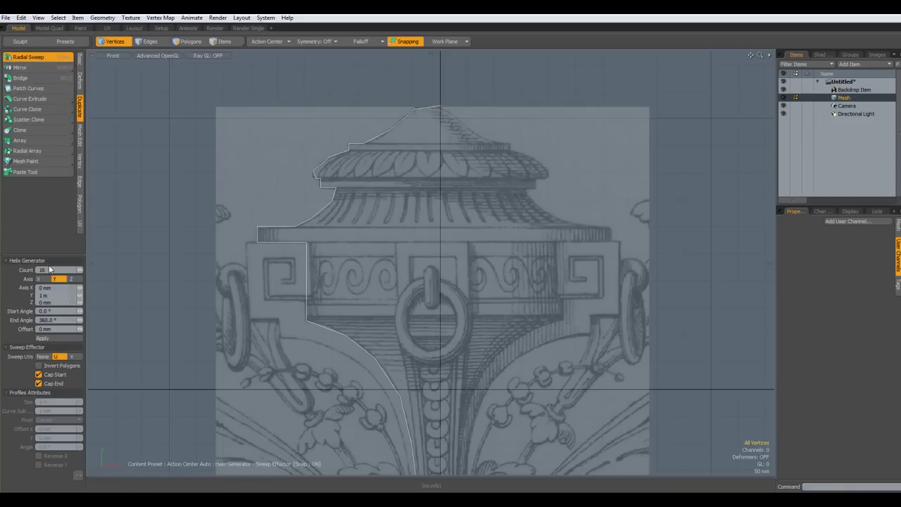
left_click(269, 41)
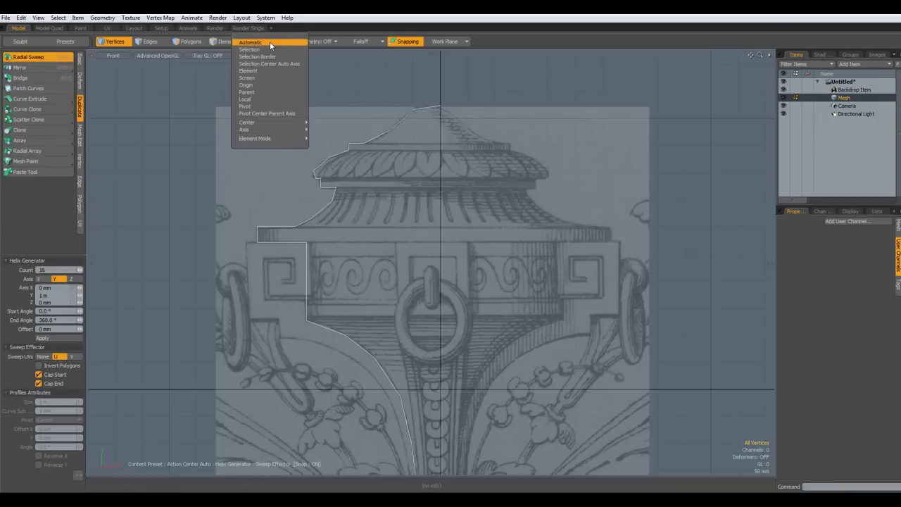
left_click(250, 84)
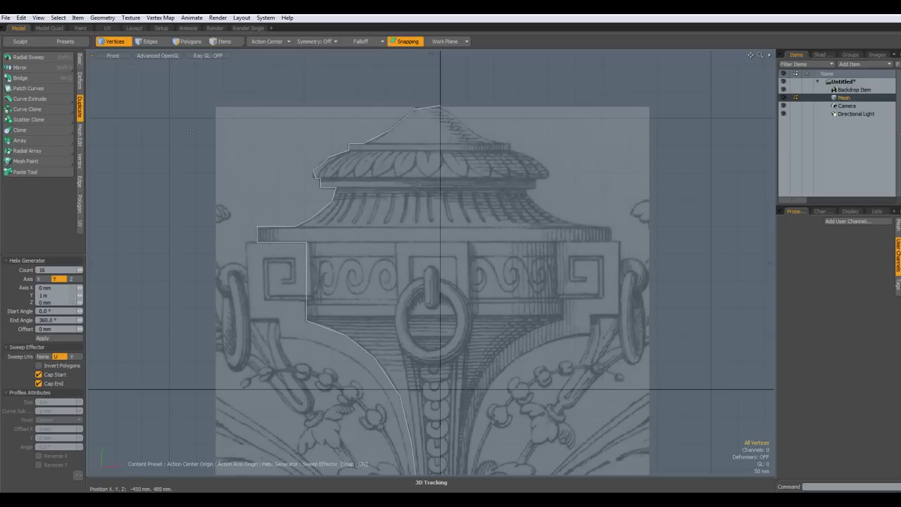
left_click(150, 258)
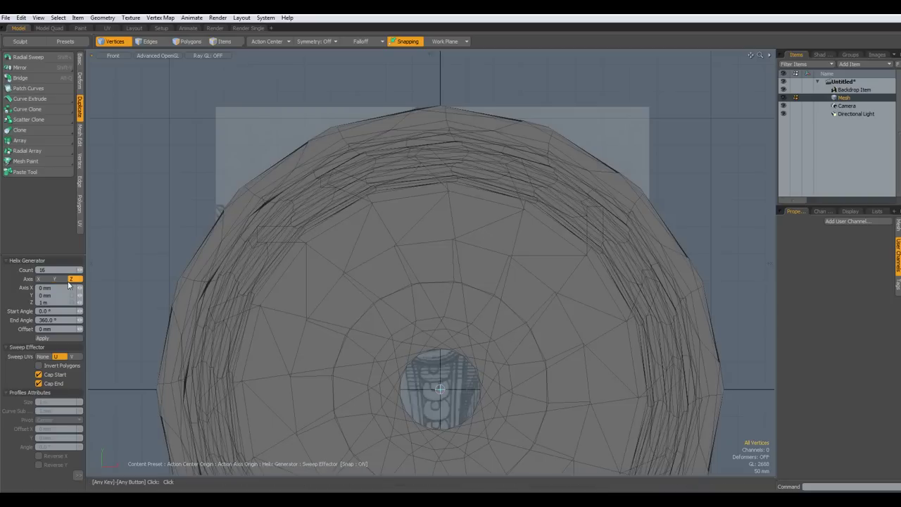
left_click(55, 279)
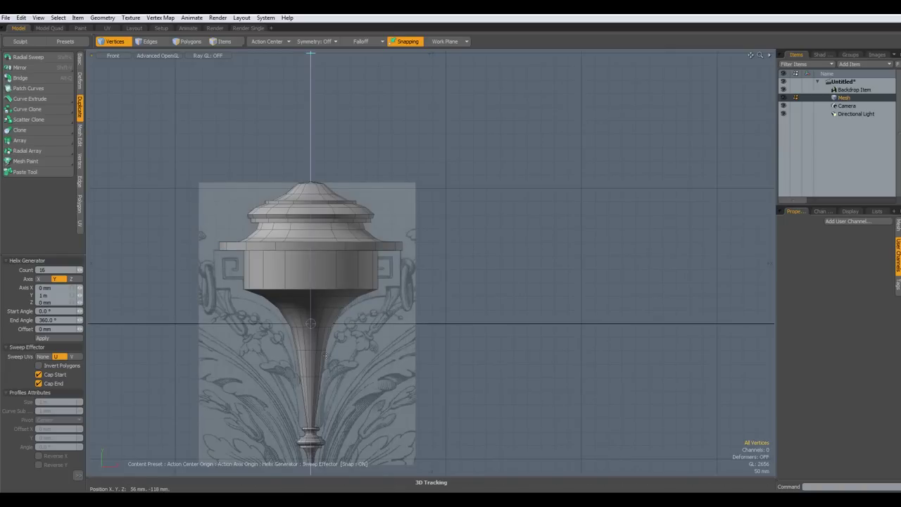
key("q")
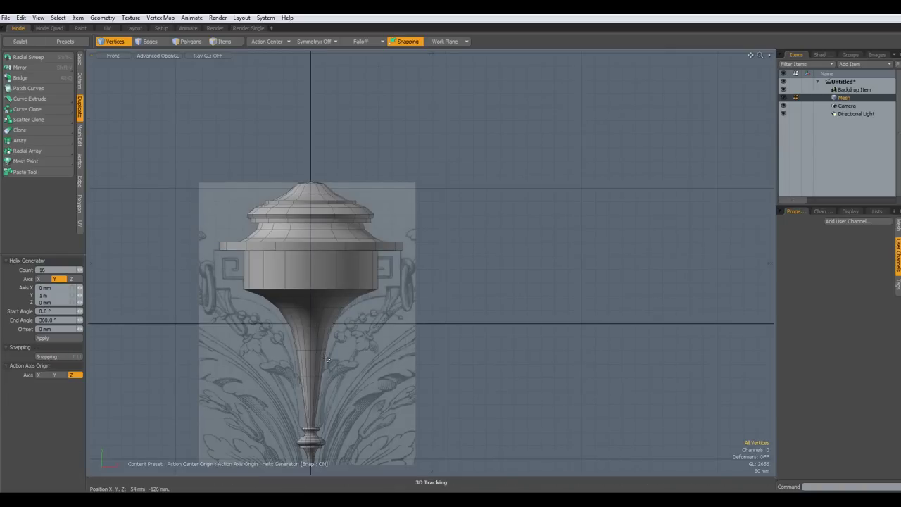
key("Escape")
key("Escape")
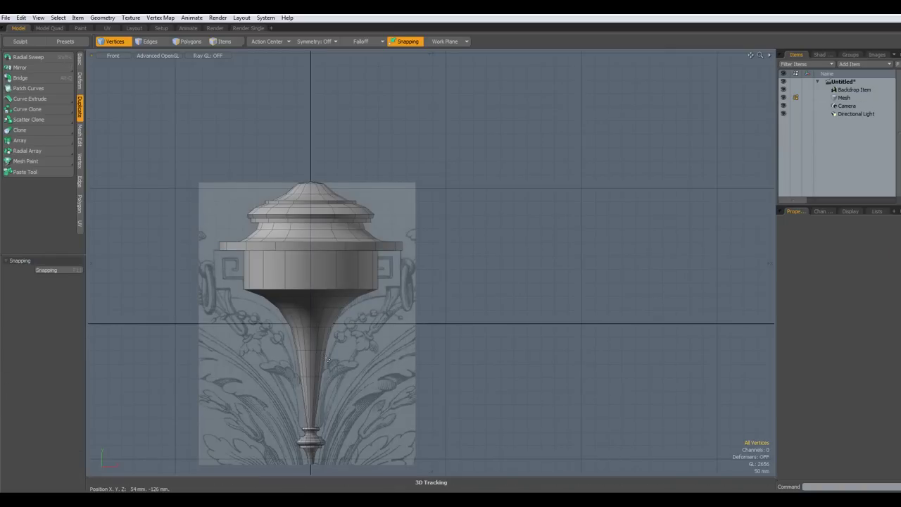
Try subdivision smoothing on the swept urn and restore the plain polygon mesh
key("Tab")
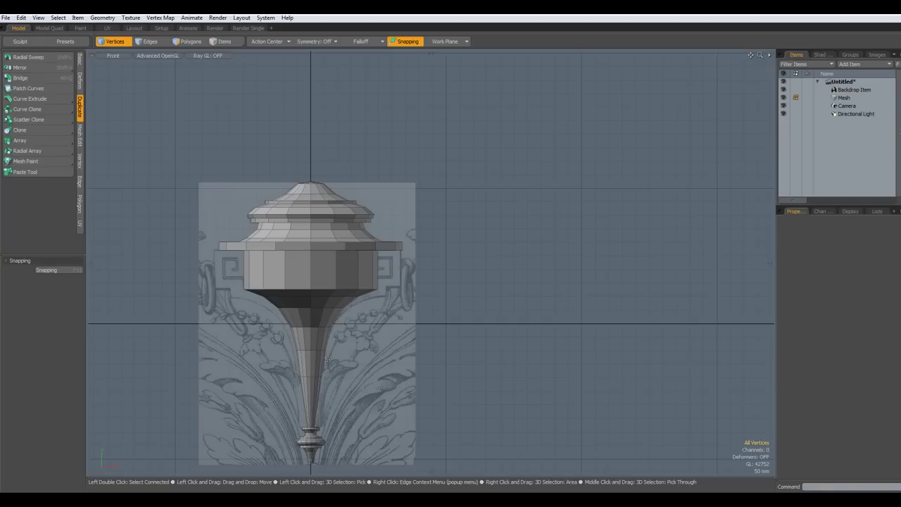
left_click_drag(450, 337, 550, 281, "alt")
scroll(442, 183, "up", 2)
scroll(442, 183, "down", 2)
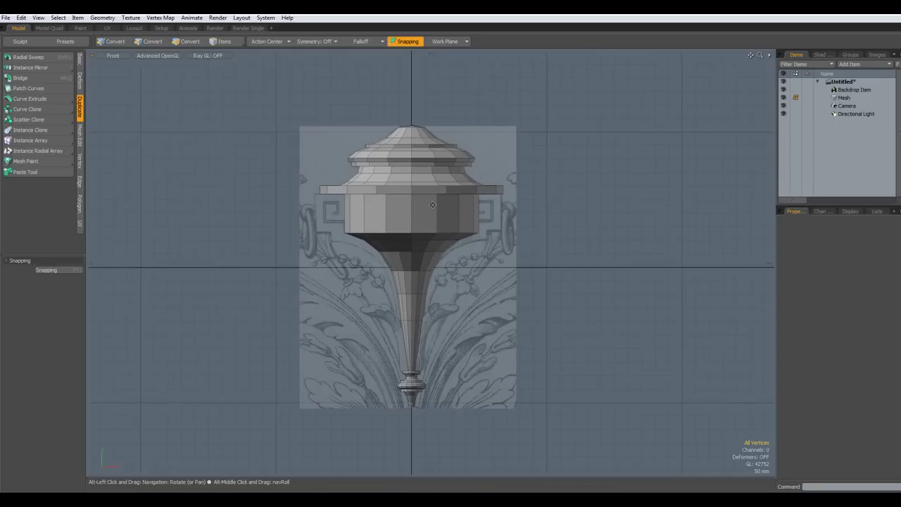
left_click_drag(433, 205, 414, 203, "alt")
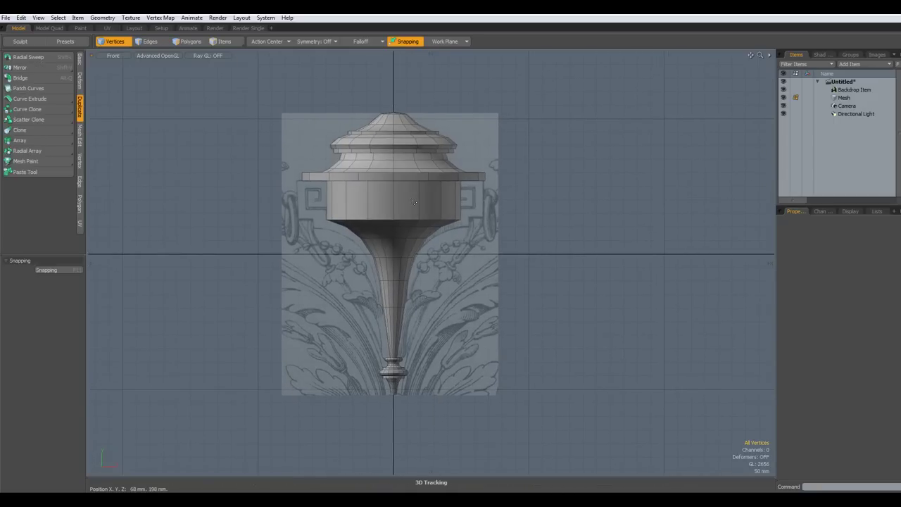
Unify the urn's polygons to eliminate duplicates
left_click(78, 203)
left_click(28, 226)
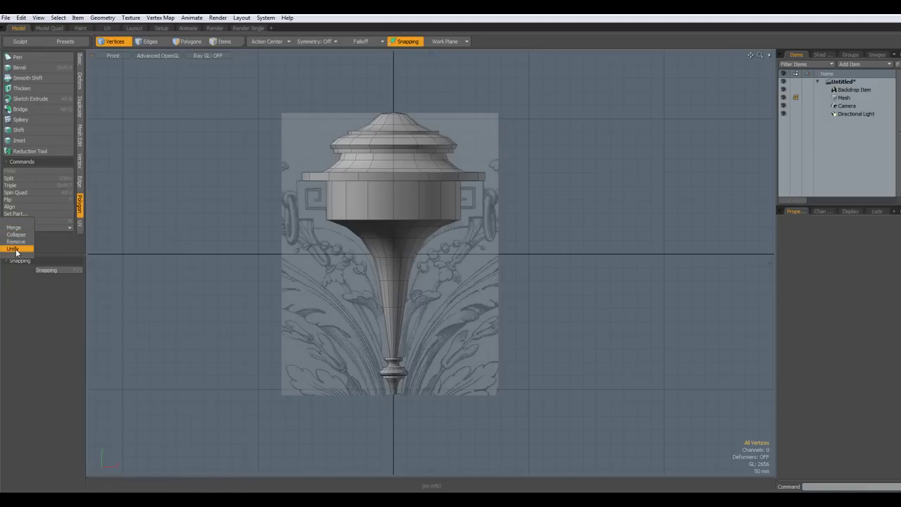
left_click(14, 248)
key("Return")
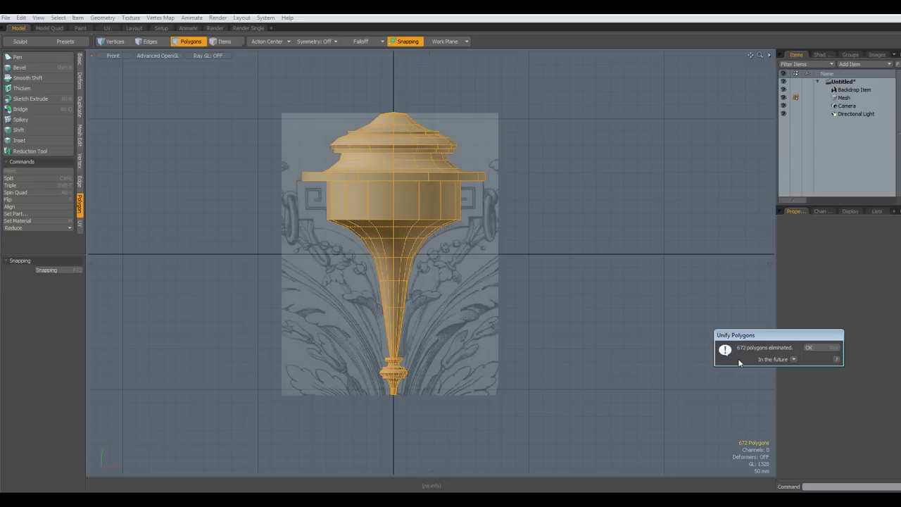
left_click(810, 348)
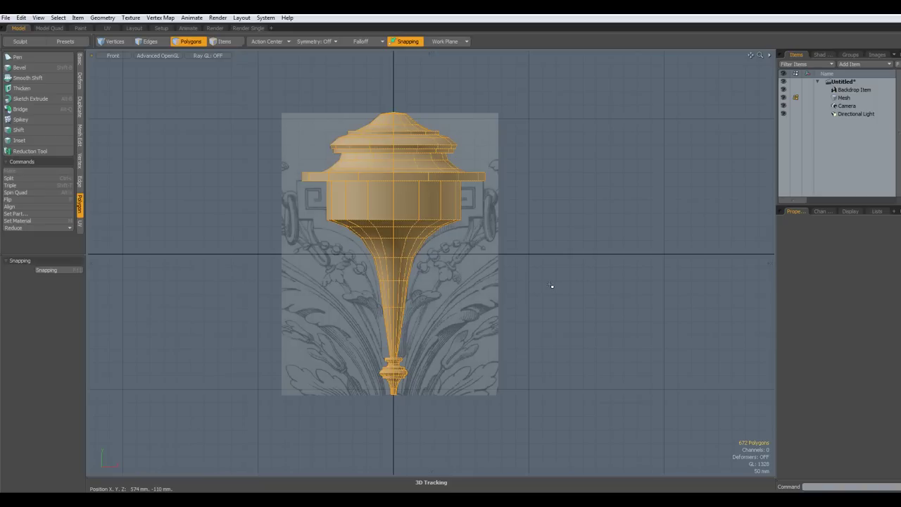
Rename the swept urn's mesh item to Body and add a new mesh item for the next part
left_click(839, 99)
right_click(843, 97)
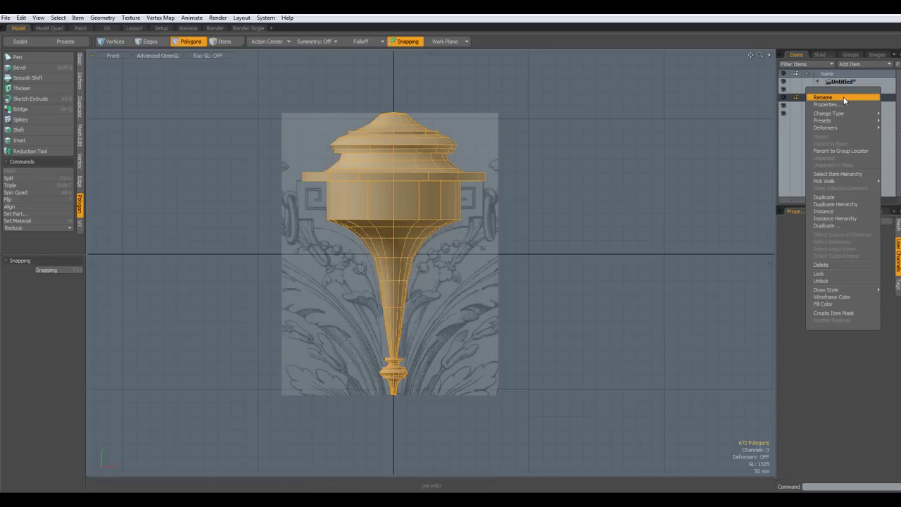
left_click(843, 97)
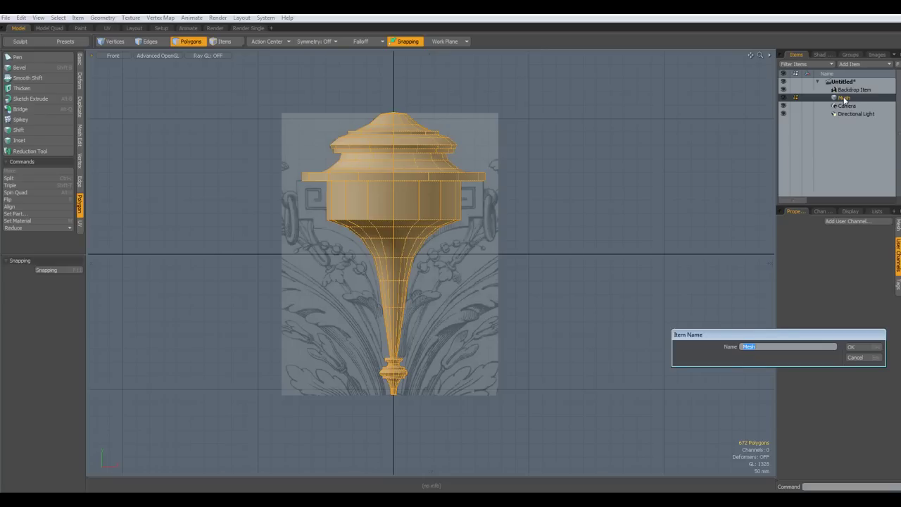
type("Body")
key("Return")
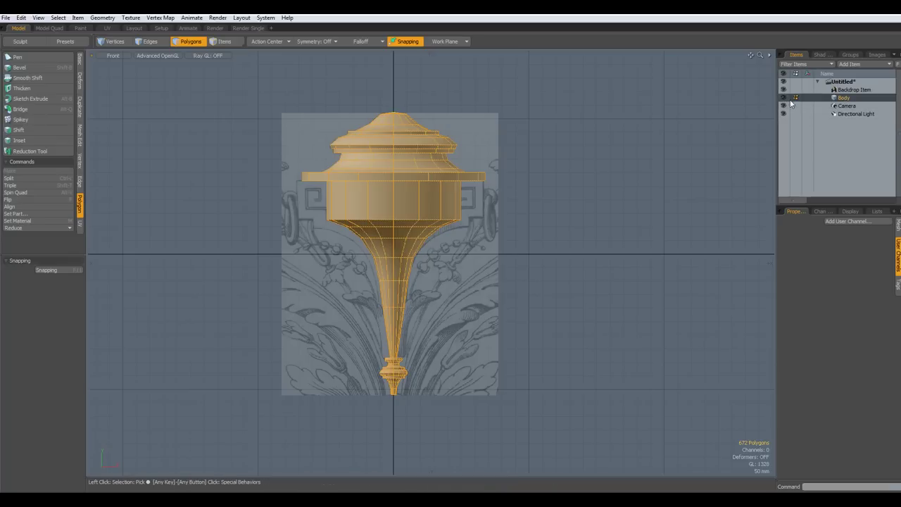
key("n")
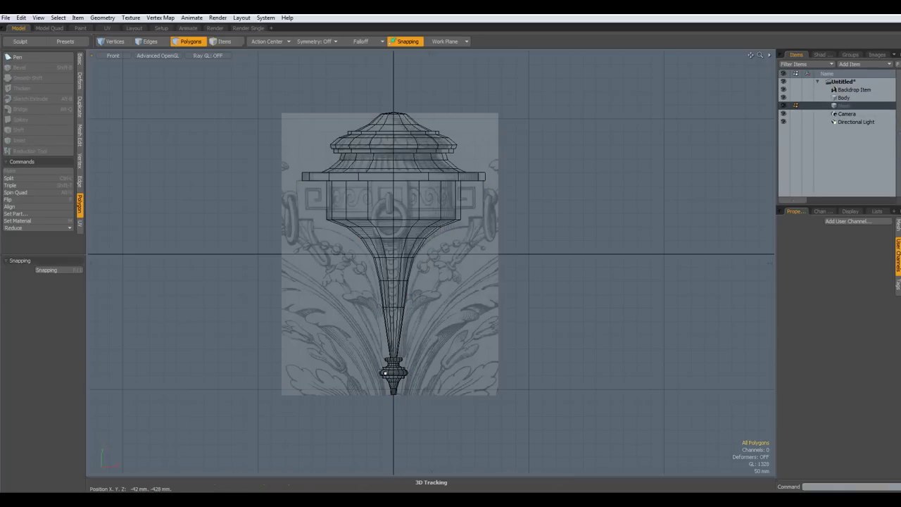
Create a sphere over the stem just above the lower collar and set its radius to 50 mm on all axes
scroll(391, 366, "up", 5)
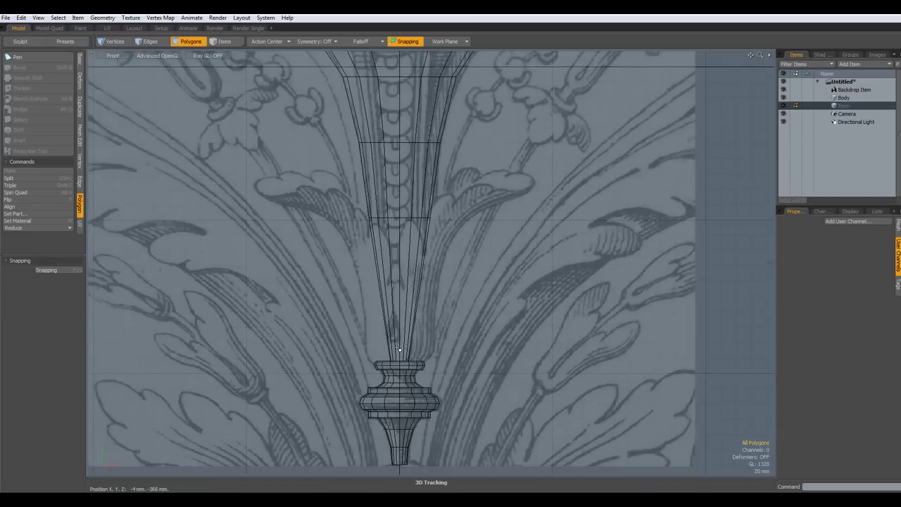
scroll(399, 349, "up", 2)
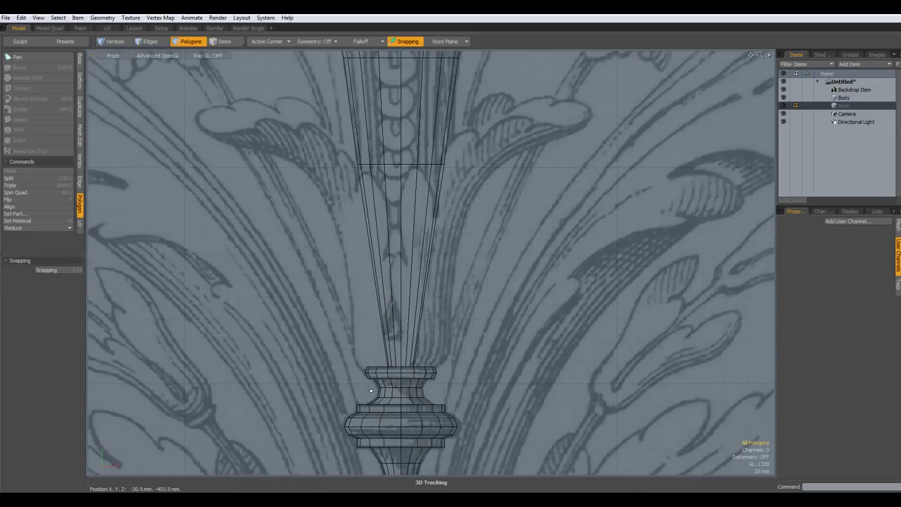
left_click(79, 62)
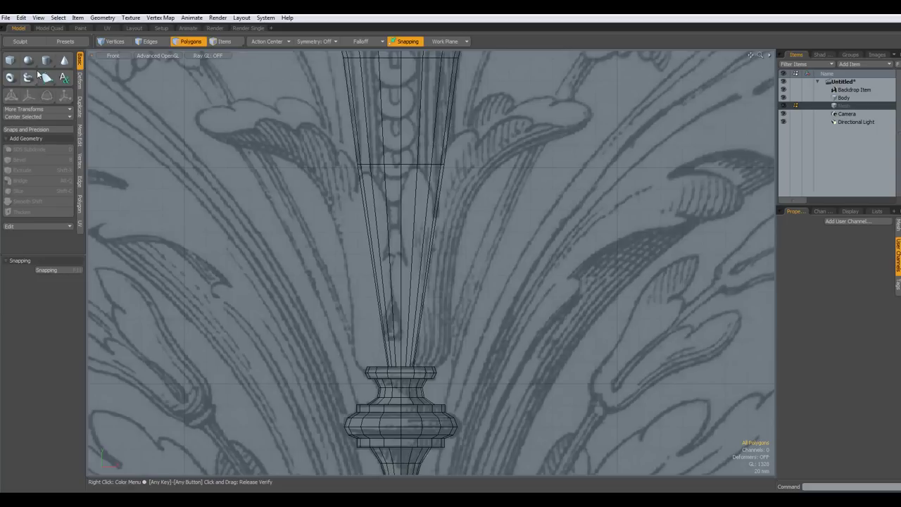
left_click(29, 60)
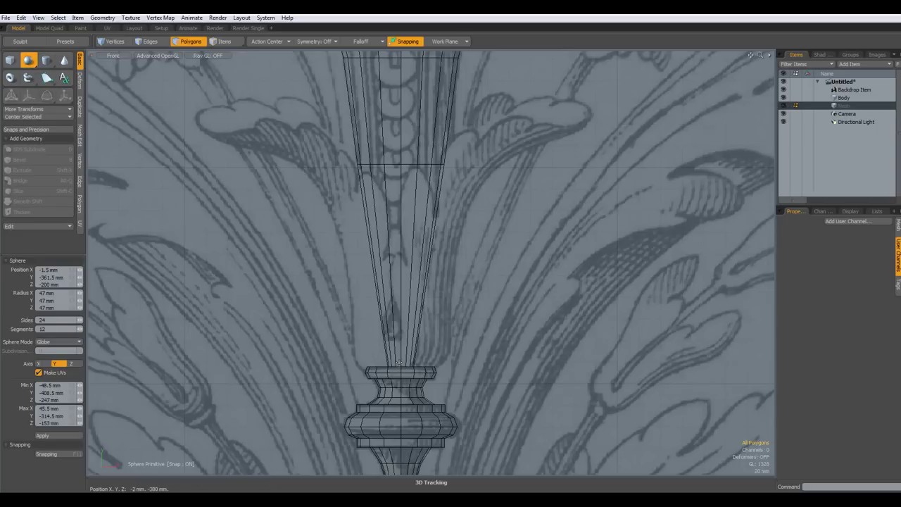
key("space")
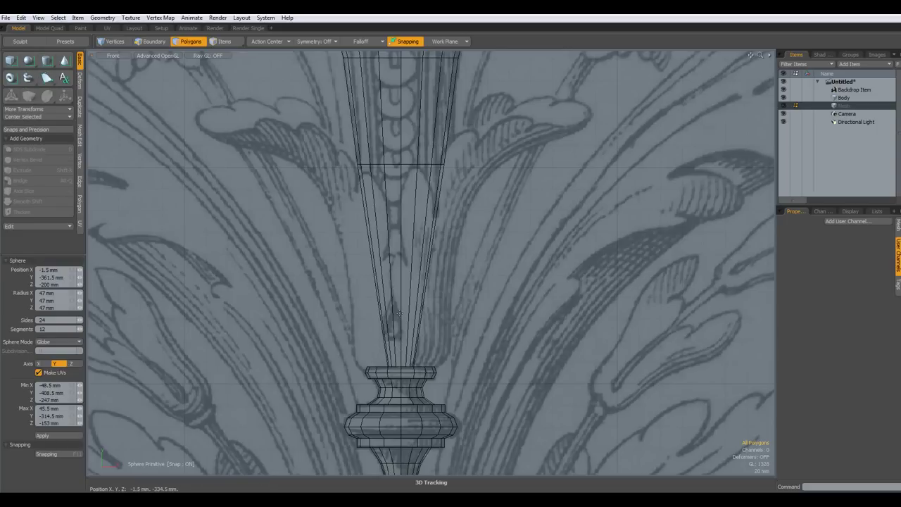
left_click_drag(398, 314, 457, 302)
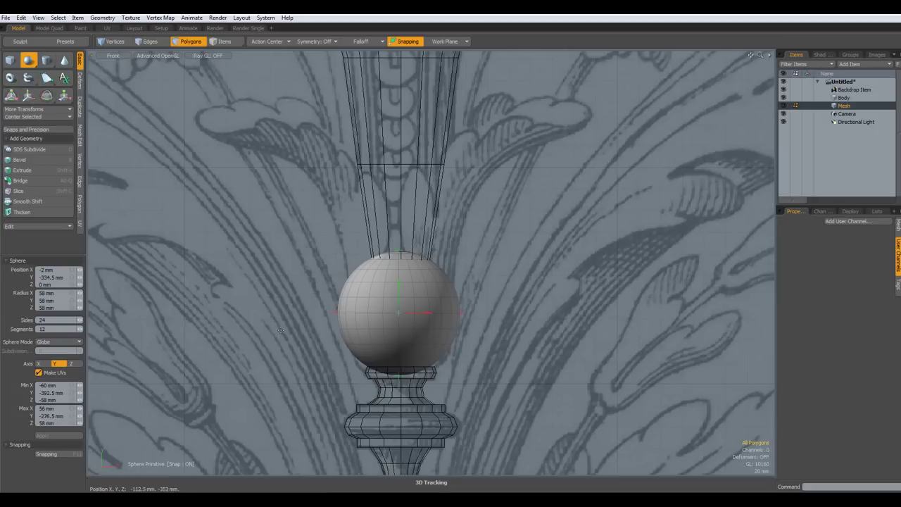
left_click_drag(404, 337, 400, 337, "ctrl")
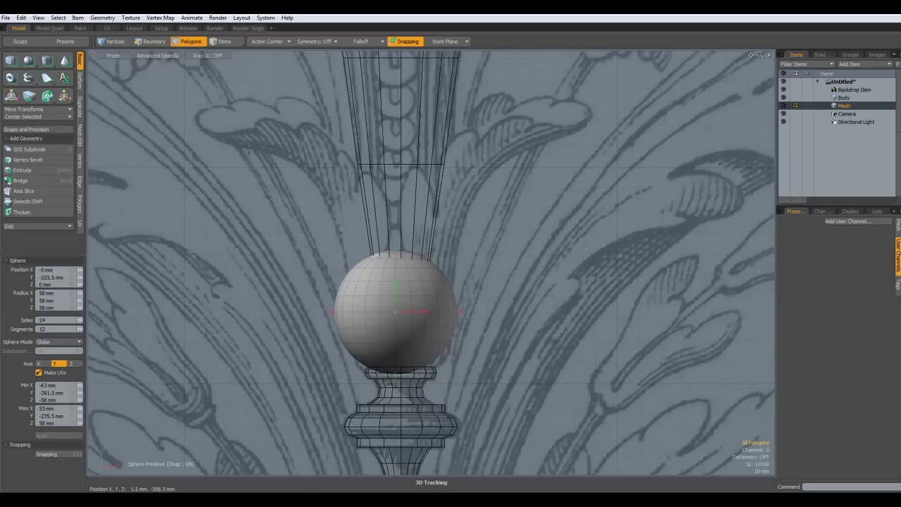
left_click(79, 294)
type("50")
key("Return")
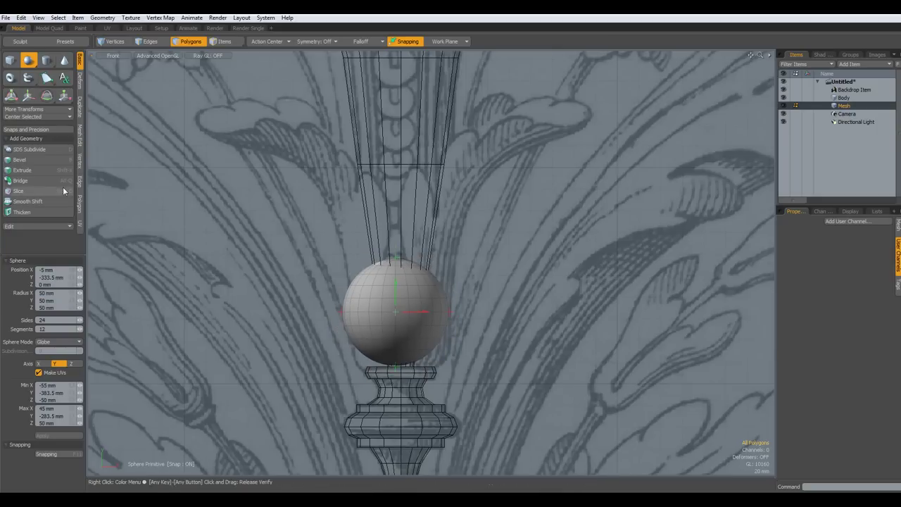
Center the sphere on the Z and X axes and move it down about 11.5 mm onto the collar
left_click(36, 115)
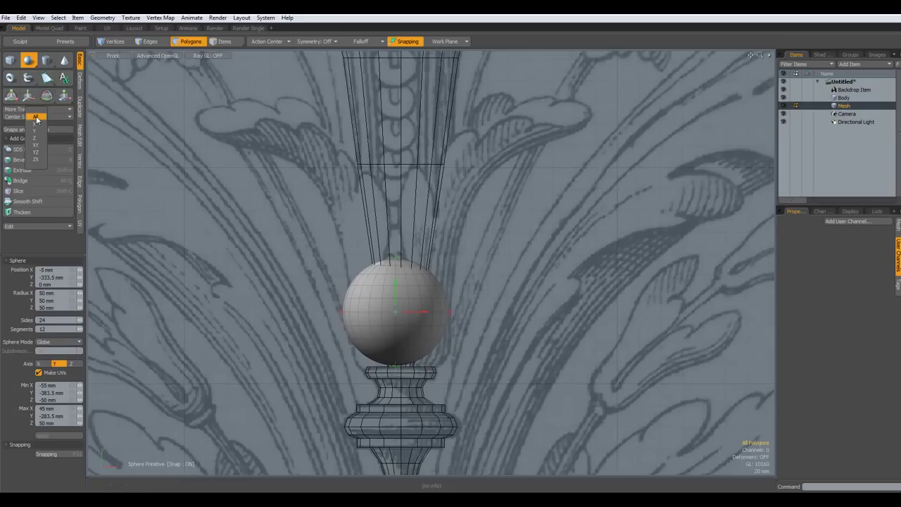
left_click(40, 160)
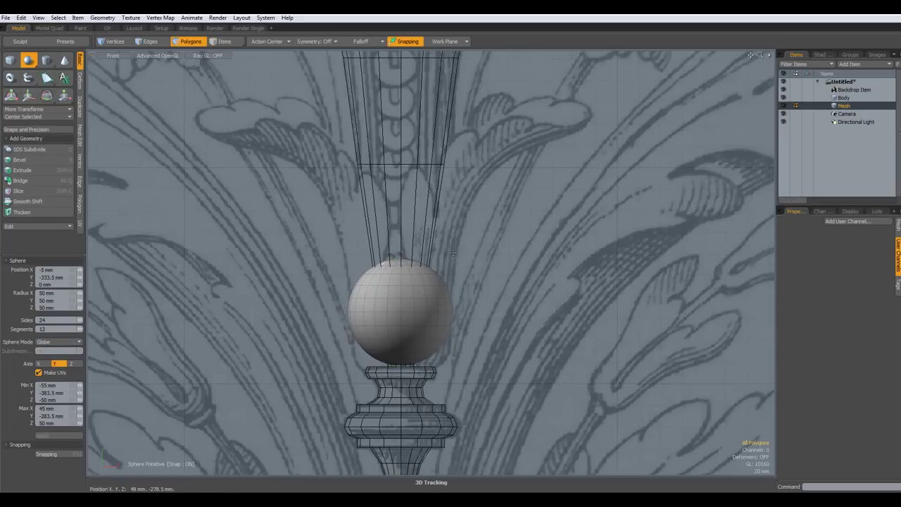
key("w")
left_click_drag(401, 263, 401, 274)
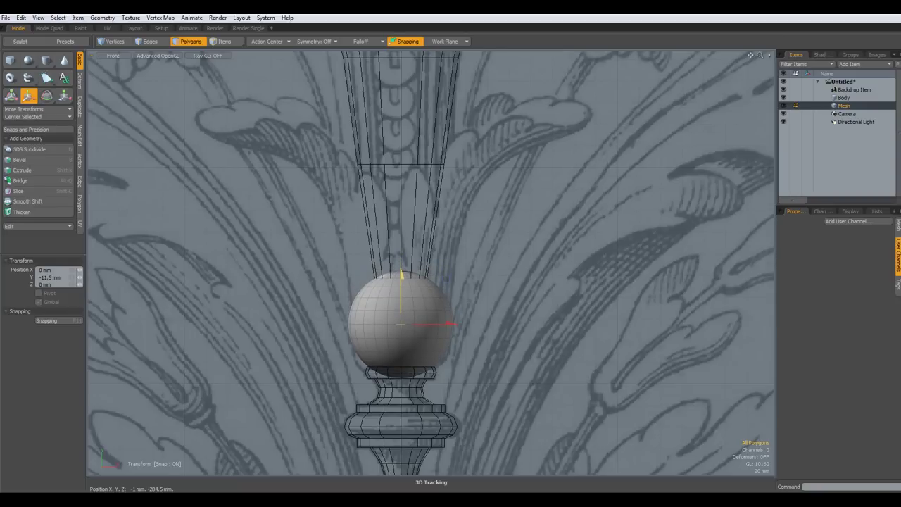
key("space")
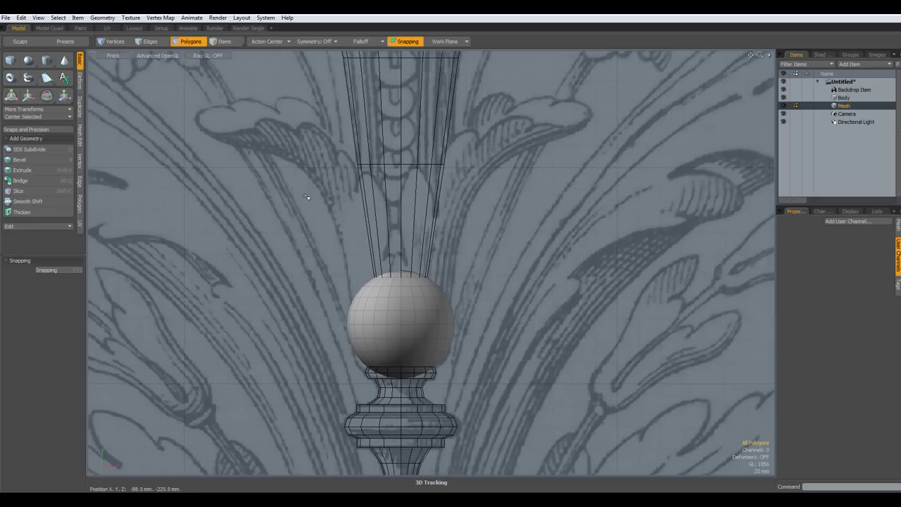
Delete the sphere's upper half and the +X half of the remaining bowl, keeping only the quarter on the -X side
left_click_drag(302, 202, 530, 328)
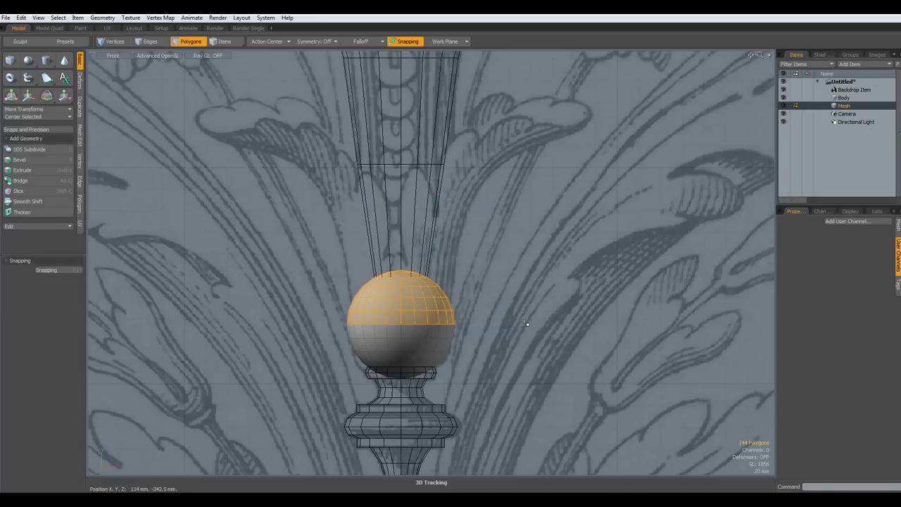
key("Delete")
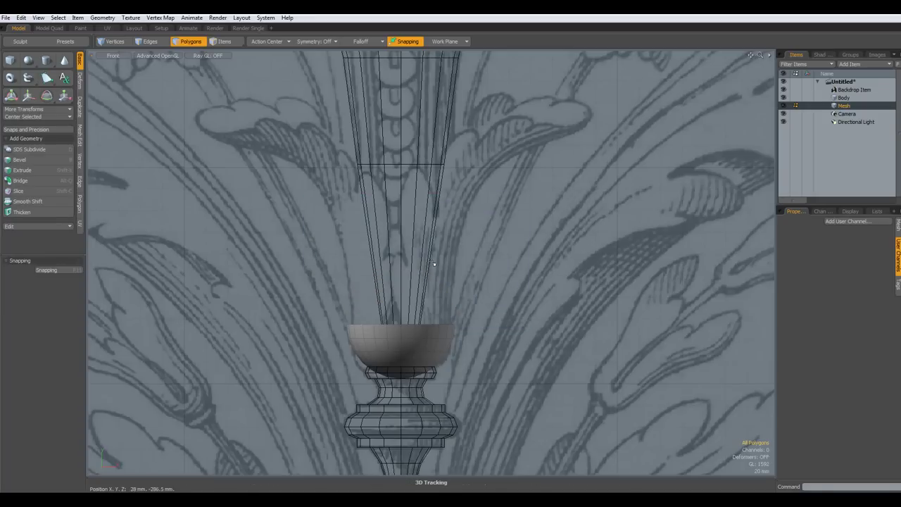
scroll(415, 303, "up", 5)
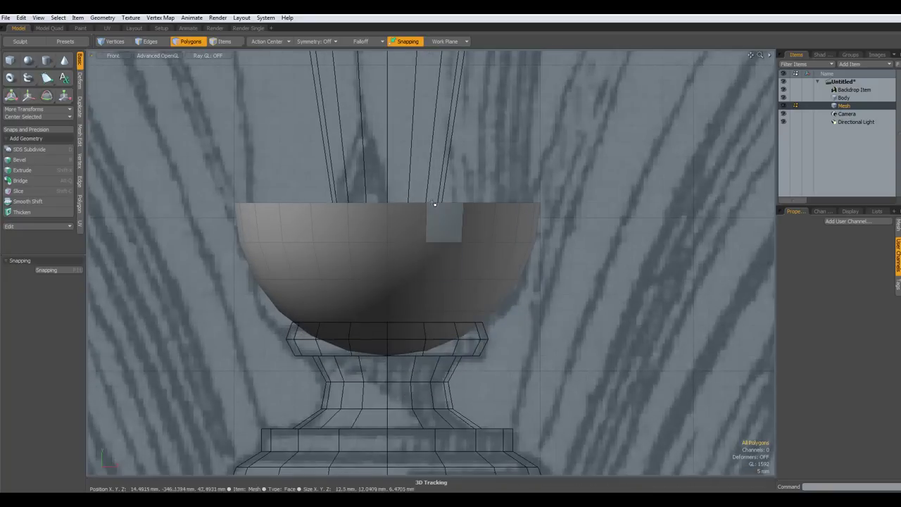
mouse_move(387, 181)
right_mouse_down()
mouse_move(448, 266)
mouse_move(600, 408)
right_mouse_up()
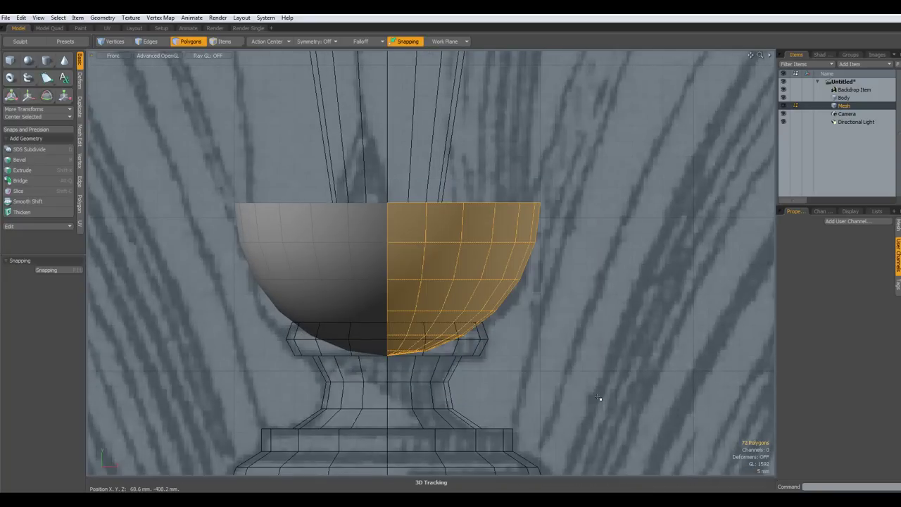
key("Delete")
scroll(383, 237, "down", 6)
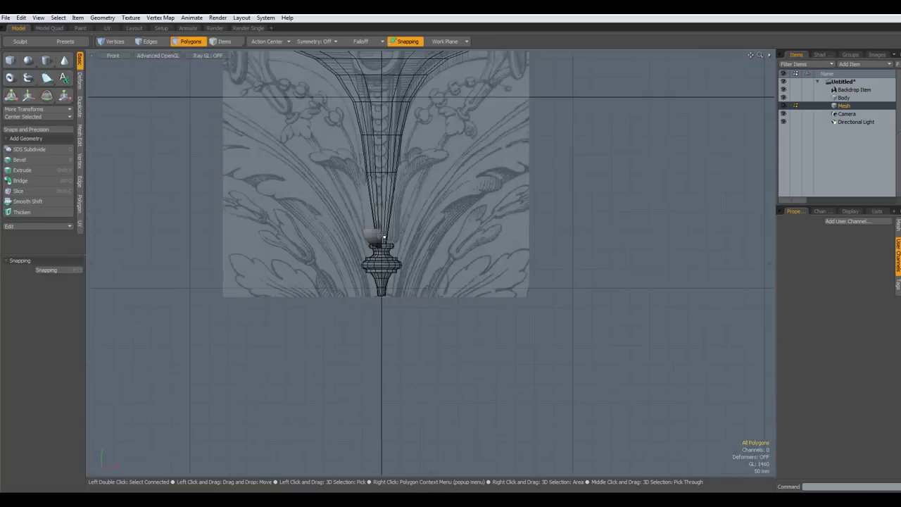
Extend the quarter bowl's upper rim edges about 242.5 mm upward along Y with Edge Extend
scroll(382, 237, "up", 5)
left_click_drag(405, 186, 420, 313, "alt")
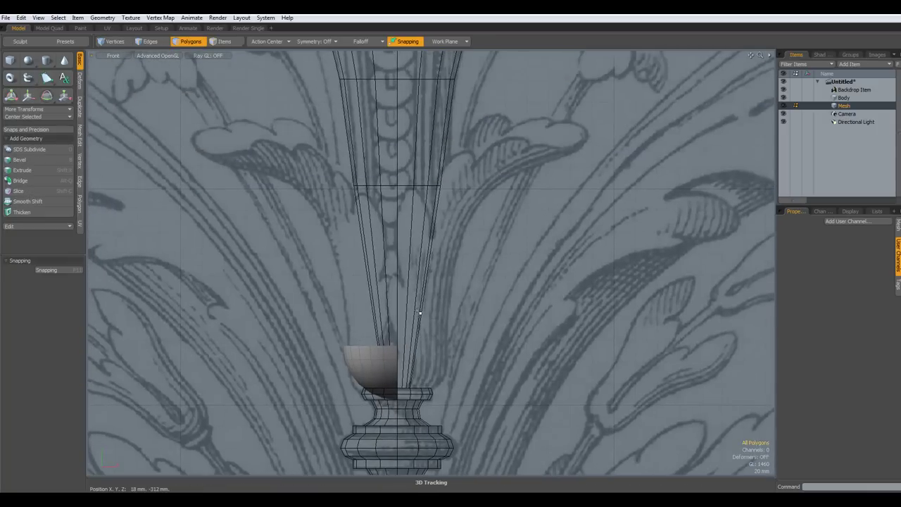
key("2")
right_click_drag(305, 310, 432, 356)
key("z")
left_click(421, 343)
left_click_drag(370, 304, 371, 43)
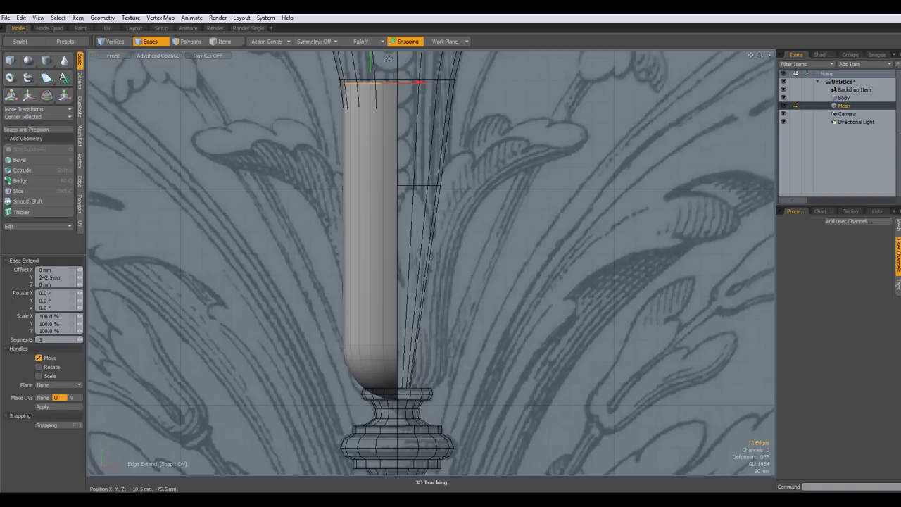
Scale the extended rim edges to about 141.5% in X and Z, using Origin as the action center
key("ctrl+space")
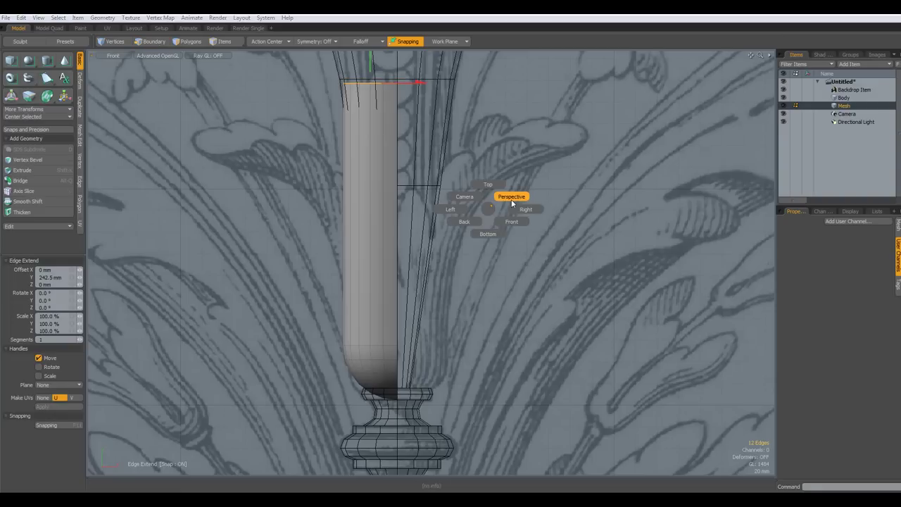
left_click(511, 197)
left_click_drag(511, 199, 505, 213, "alt")
left_click(274, 41)
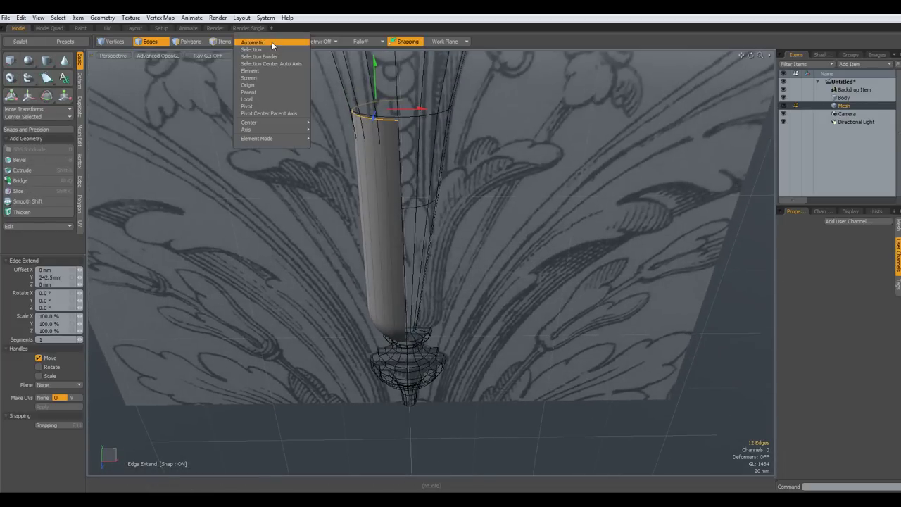
left_click(261, 85)
key("r")
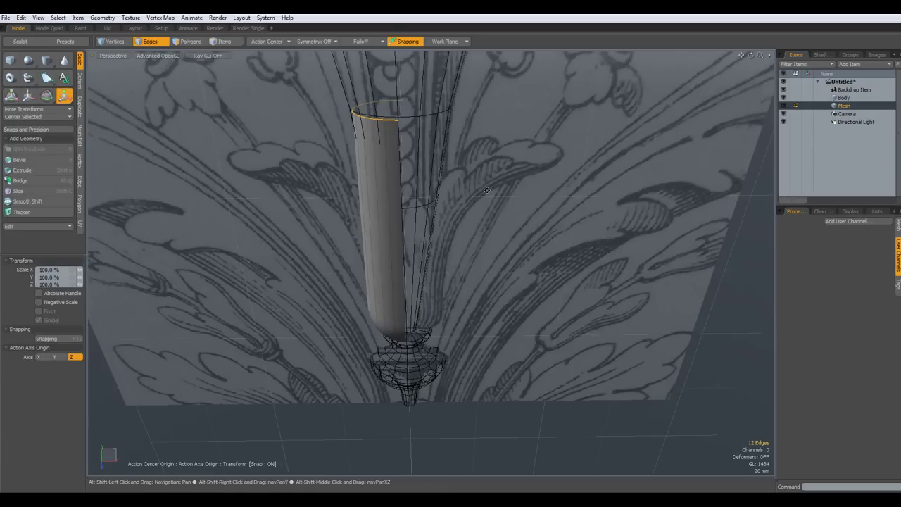
left_click_drag(477, 204, 451, 163, "alt")
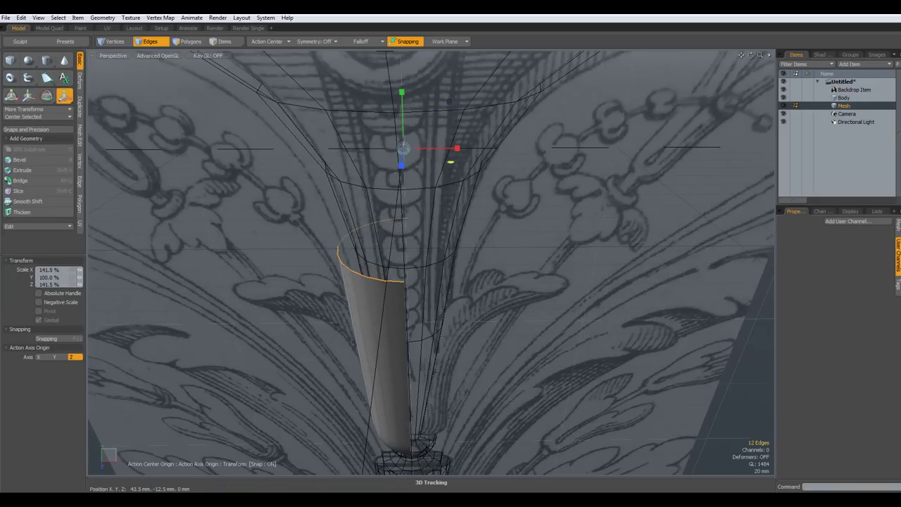
key("space")
left_click(481, 247)
Loop Slice the extended wall with 9 uniform horizontal cuts
left_click_drag(465, 345, 478, 291, "alt")
scroll(483, 352, "down", 5)
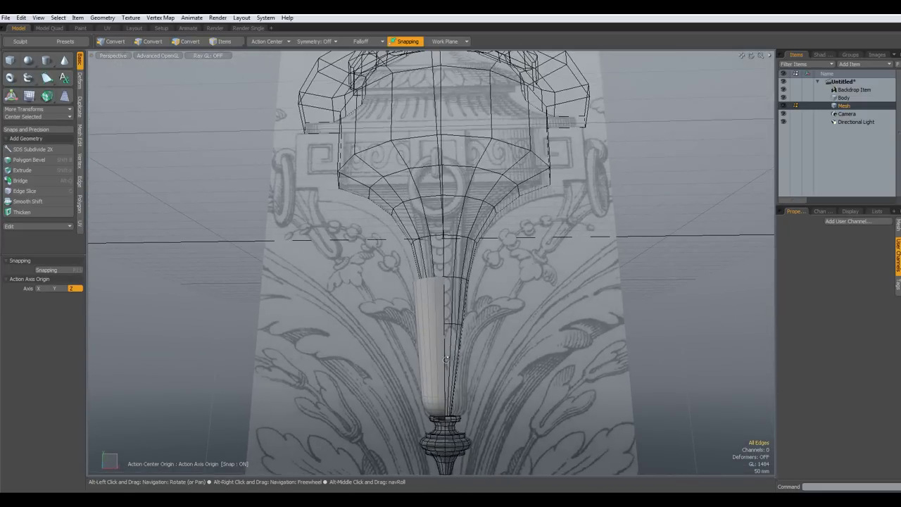
left_click(439, 358)
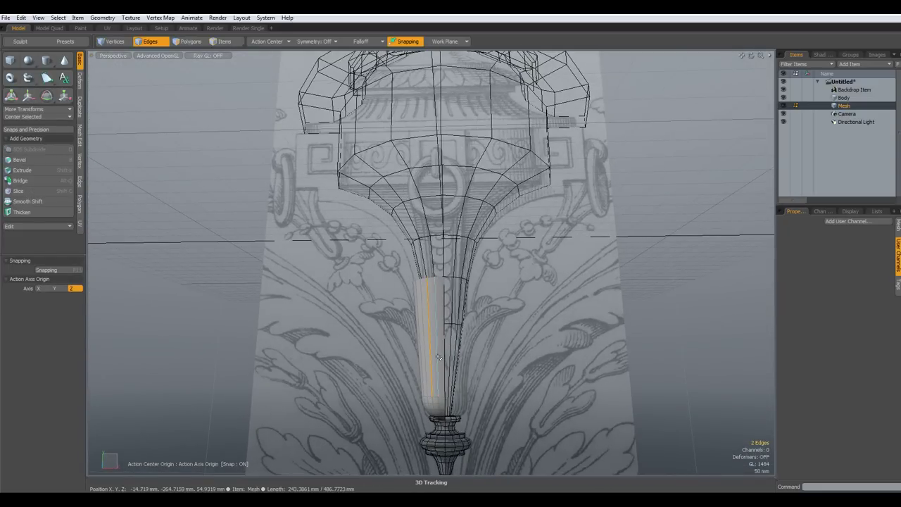
key("alt+c")
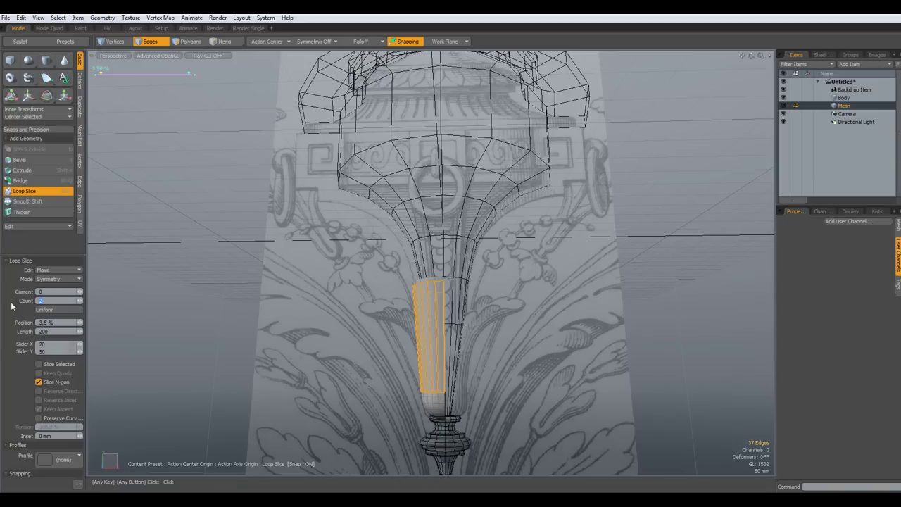
type("9")
key("Return")
left_click(68, 278)
left_click(71, 272)
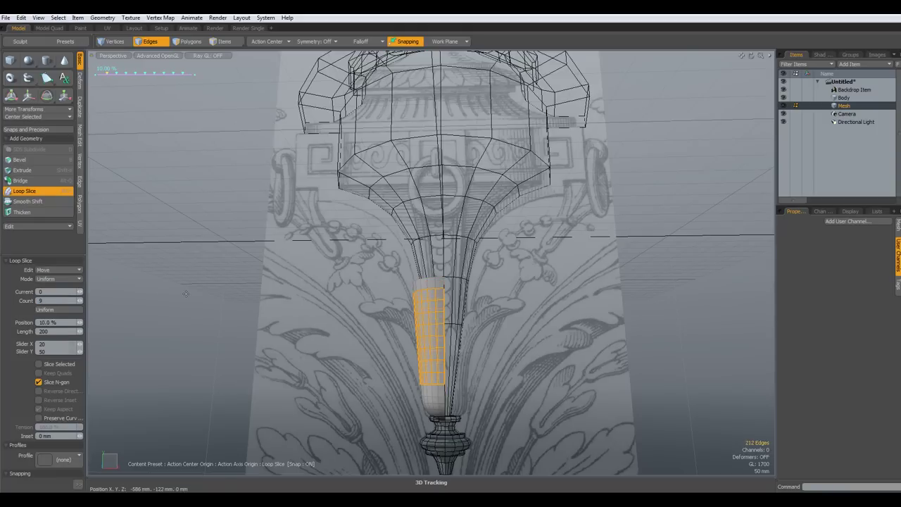
key("q")
key("Escape")
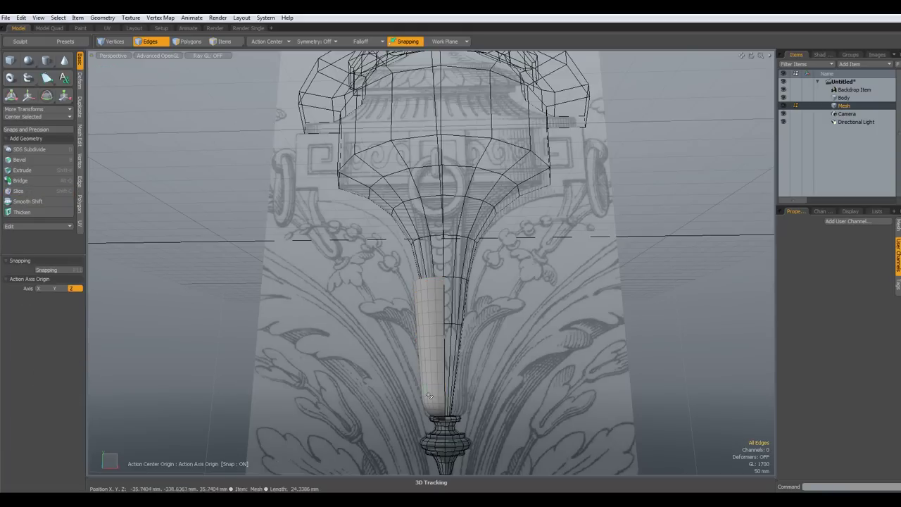
Switch to polygon selection on the half-shell and turn on symmetry across Z
scroll(438, 394, "up", 2)
scroll(437, 395, "up", 2)
key("3")
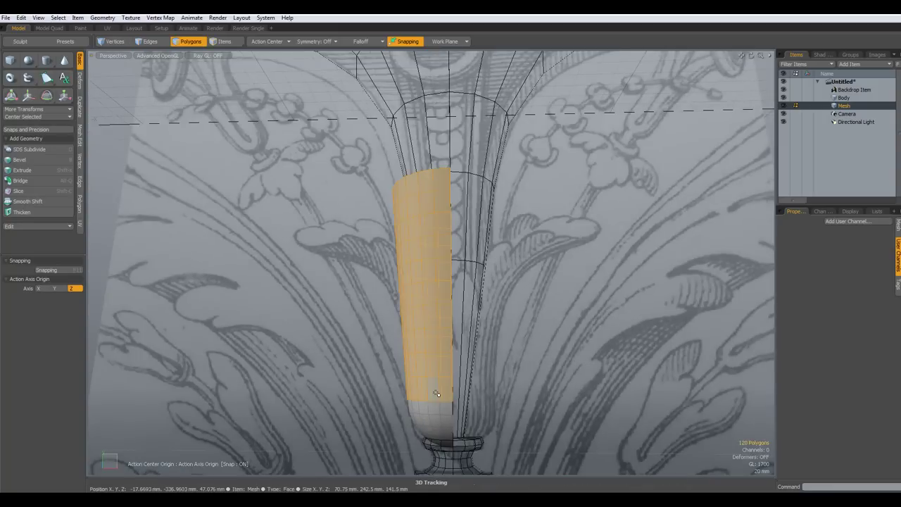
left_click_drag(428, 392, 447, 389)
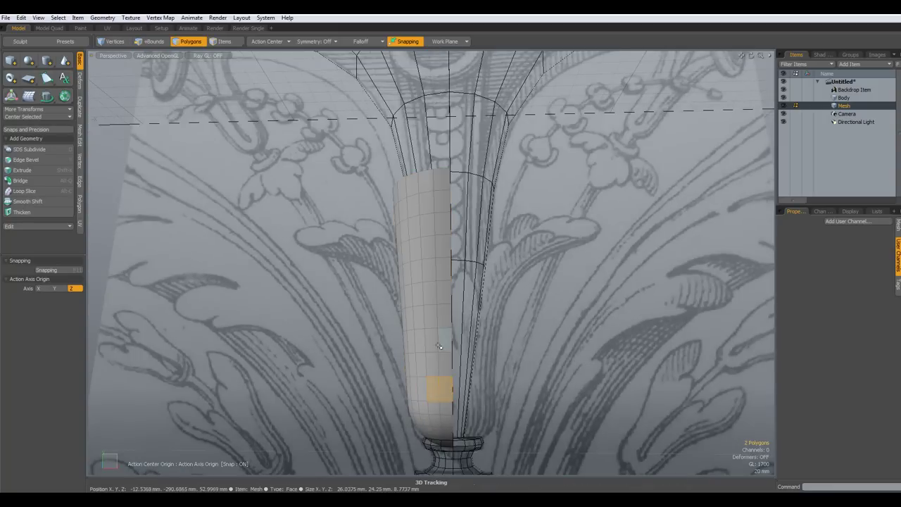
left_click(323, 41)
left_click(331, 60)
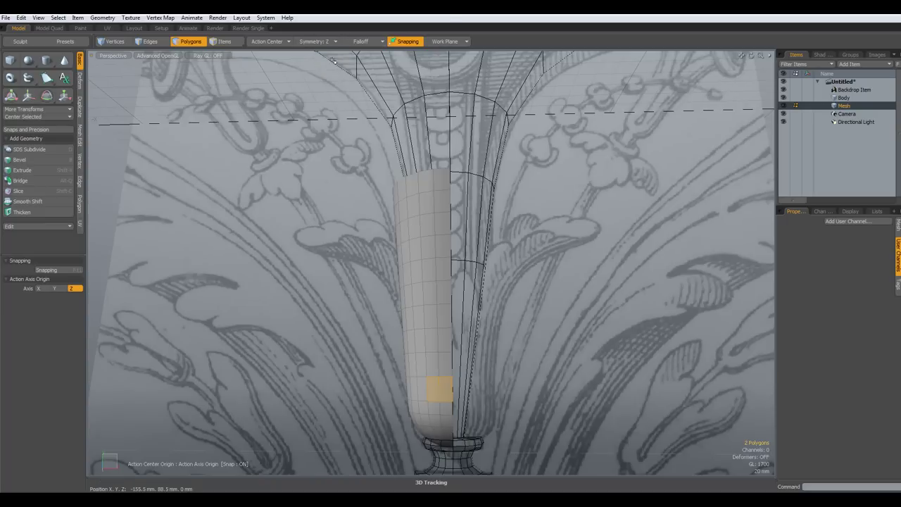
Delete five alternating two-polygon-wide blocks along the shell wall's open side edges, leaving evenly spaced tabs
left_click_drag(441, 382, 431, 387)
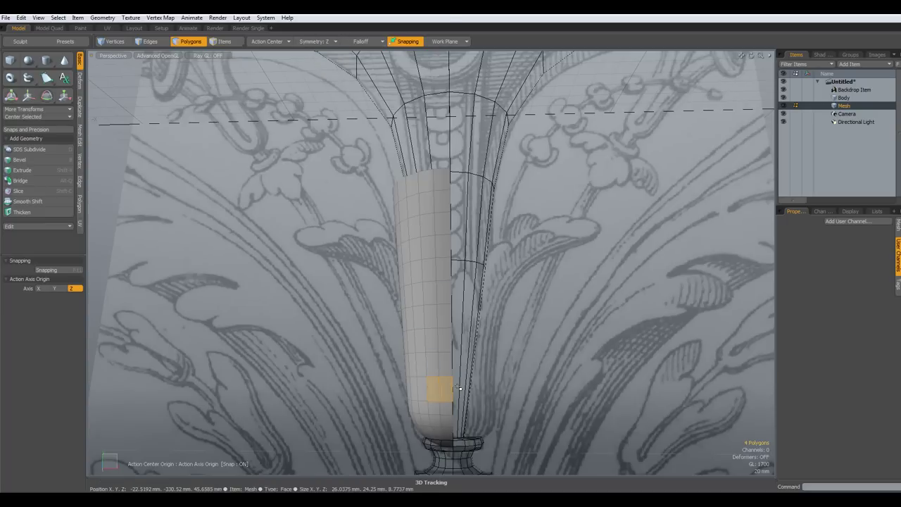
left_click(456, 341, "shift")
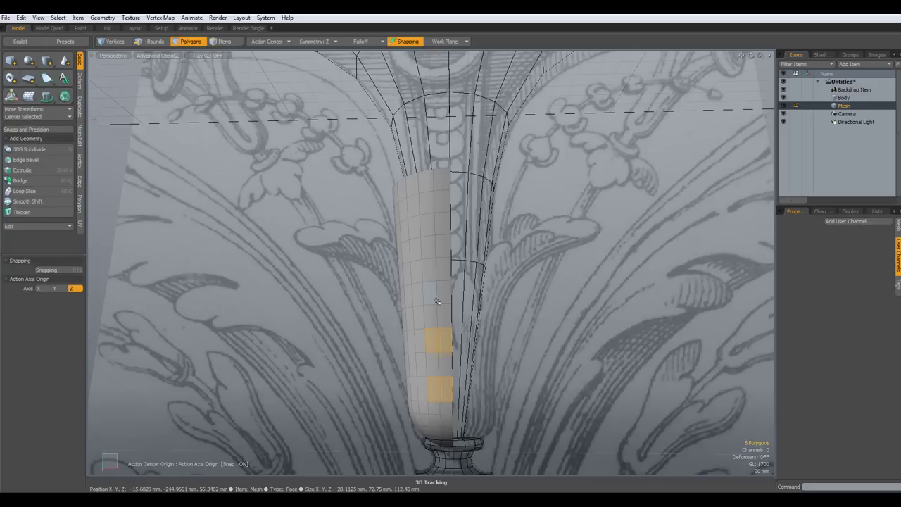
left_click(462, 296, "shift")
left_click(462, 246, "shift")
left_click(431, 203, "shift")
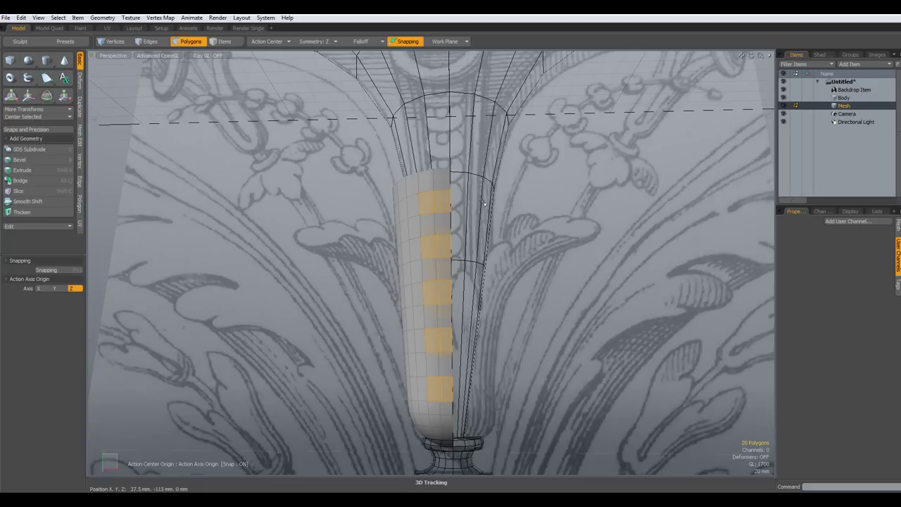
key("Delete")
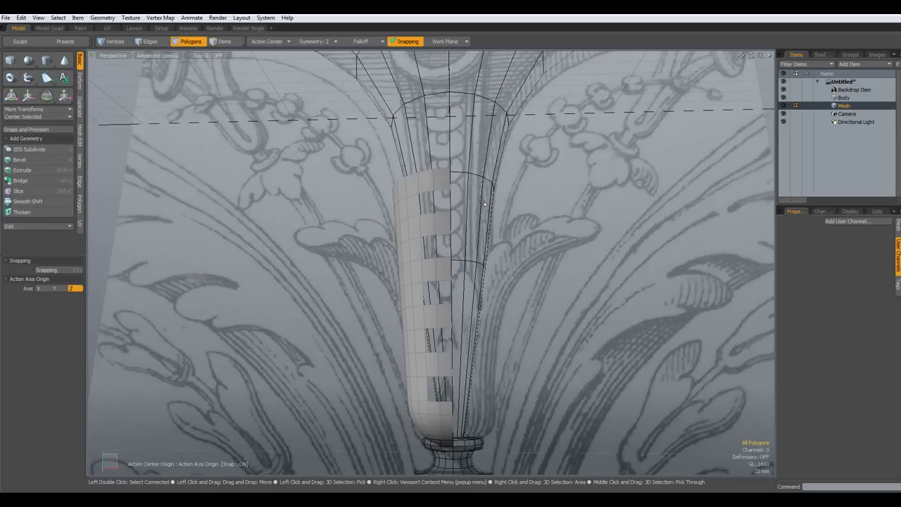
Shorten the outer vertical edges of the five remaining tabs by scaling them in Y with the action center set to Local
key("2")
left_click(452, 363)
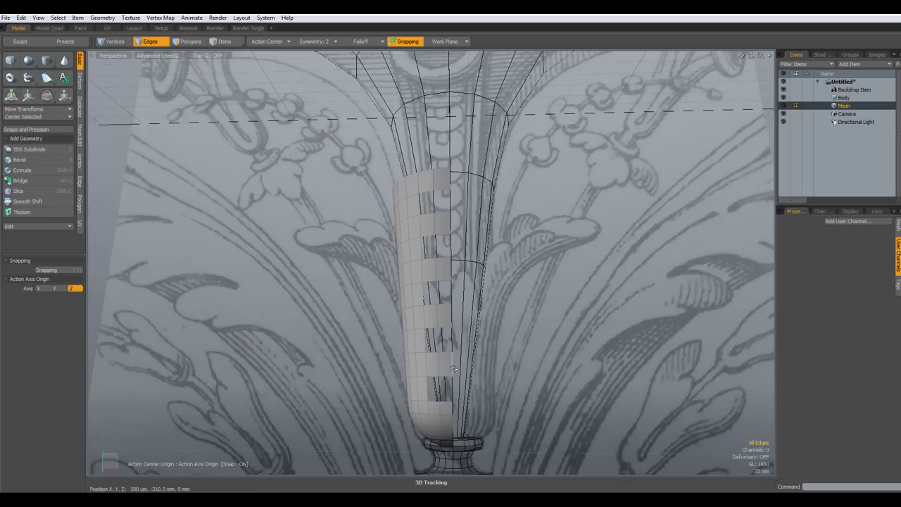
left_click(450, 313, "shift")
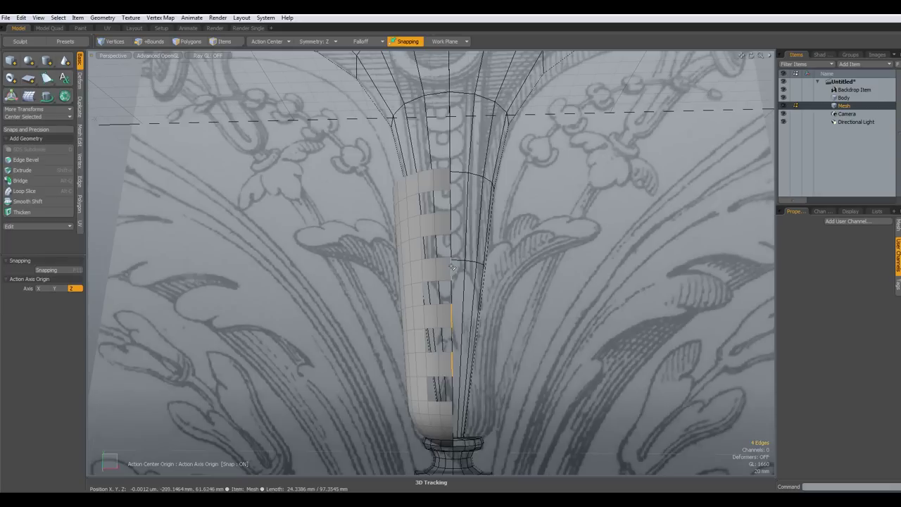
left_click(451, 270, "shift")
key("Up")
key("Up")
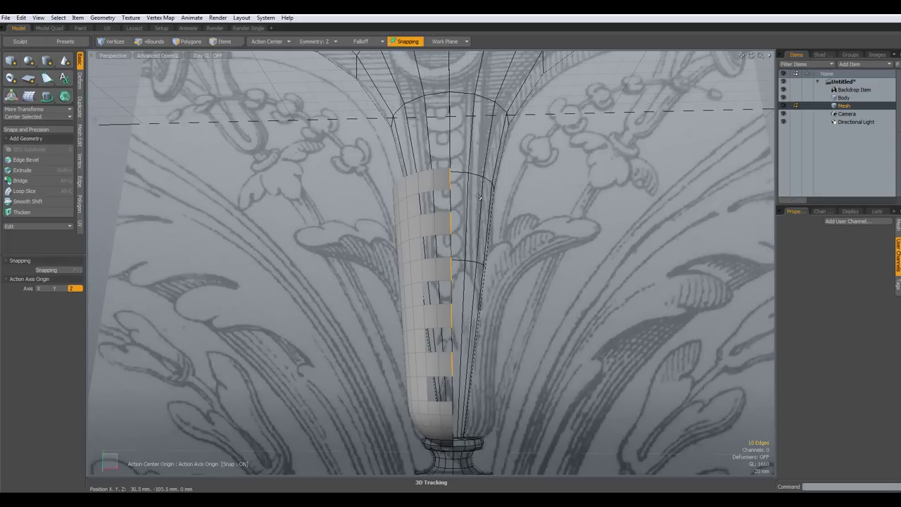
key("ctrl+space")
left_click(536, 252)
left_click_drag(535, 263, 559, 308, "alt")
left_click(268, 41)
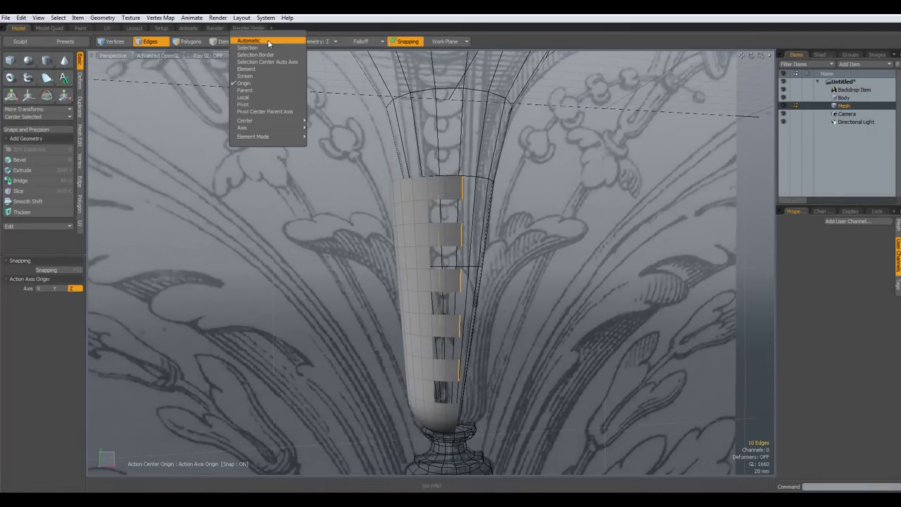
left_click(258, 97)
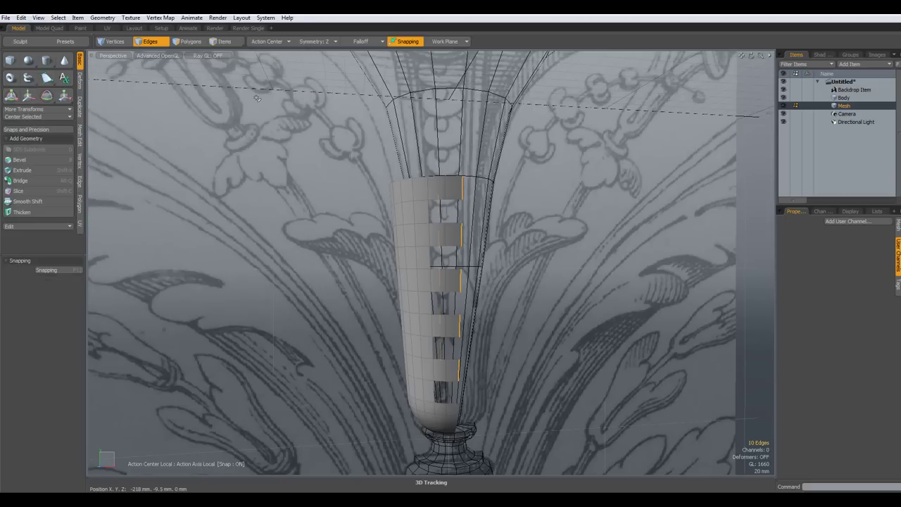
key("r")
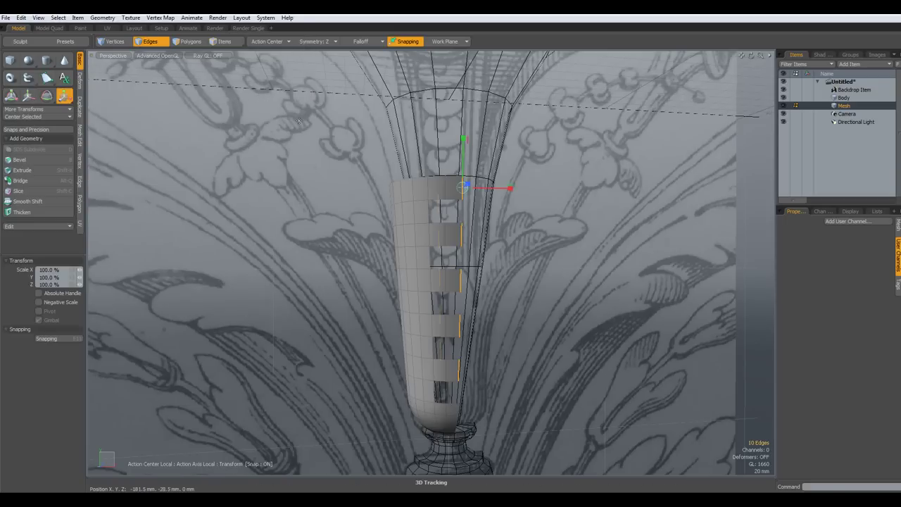
left_click_drag(457, 142, 463, 145)
Move the tabs' shortened outer edges upward along Y so the tabs slant into leaf-like points
key("w")
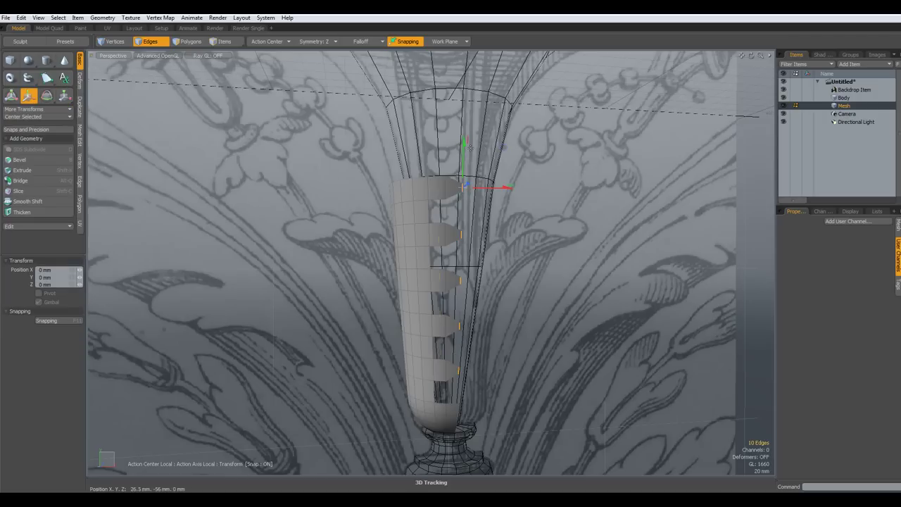
left_click_drag(463, 144, 464, 118)
key("q")
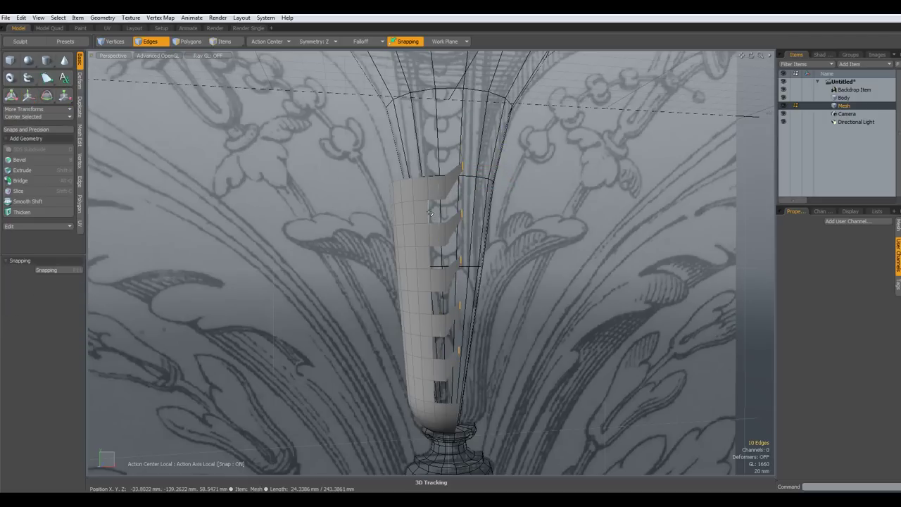
Scale the inner vertical edges of the five notches to 28% in Y
left_click(429, 215)
left_click(431, 259, "shift")
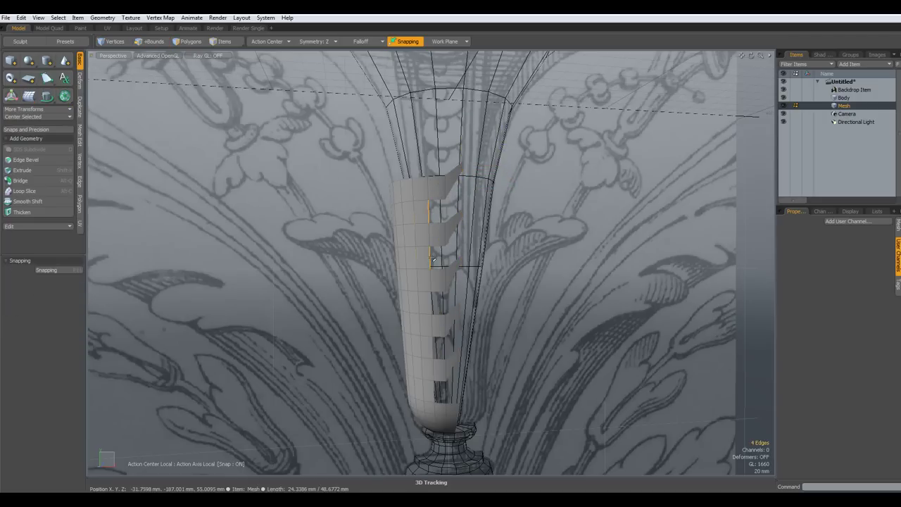
left_click(432, 303, "shift")
left_click_drag(429, 352, 434, 394)
key("2")
key("r")
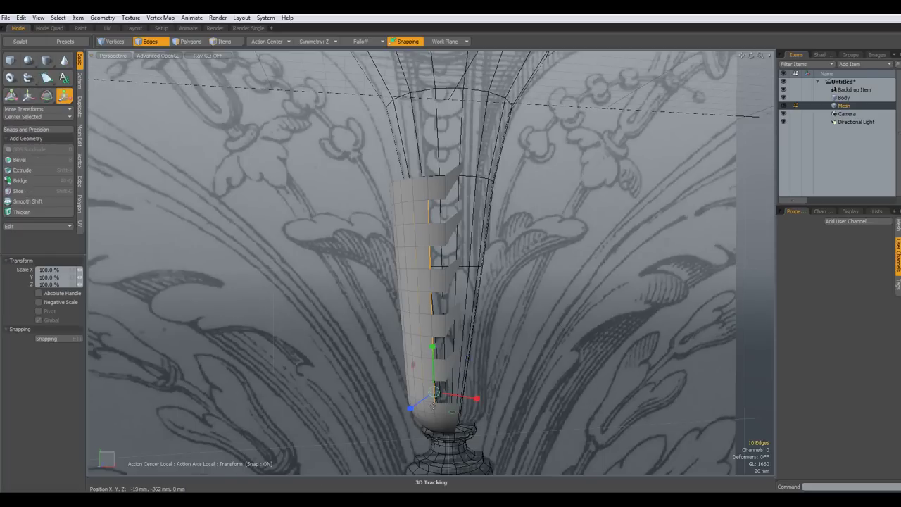
left_click_drag(431, 340, 433, 381)
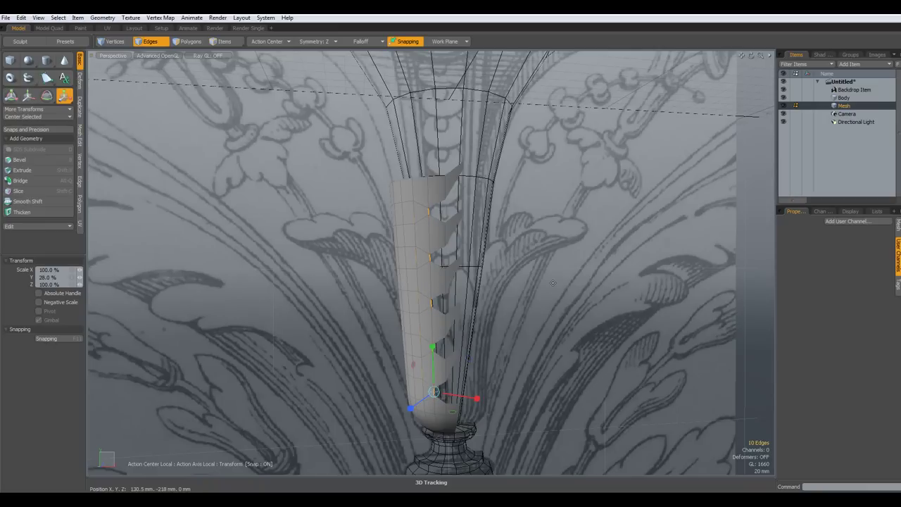
key("space")
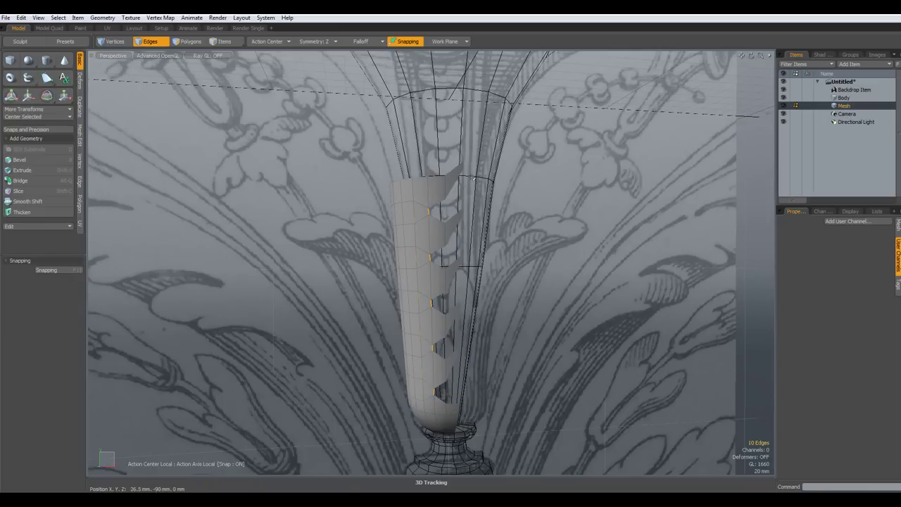
Raise the top rim vertex midway between the shell's center line and open edge by 47.5 mm in Y
left_click_drag(505, 253, 549, 274, "alt")
key("1")
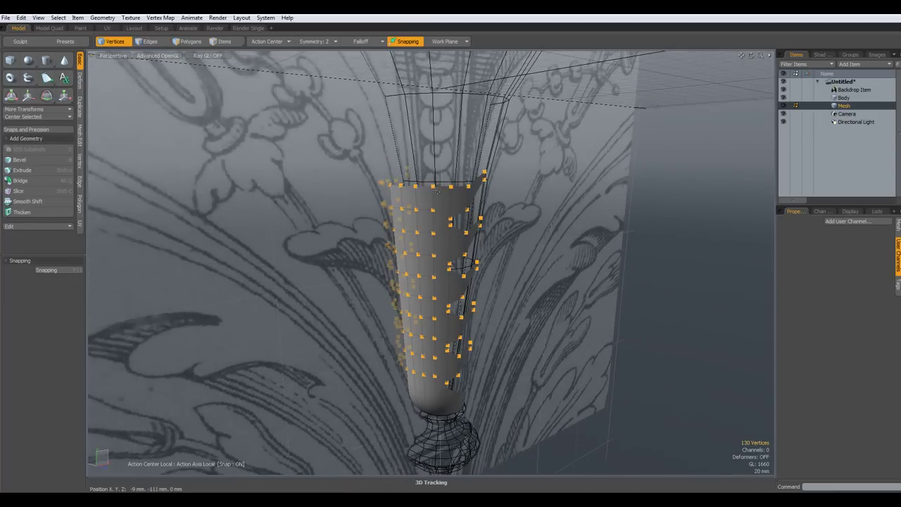
left_click(434, 187)
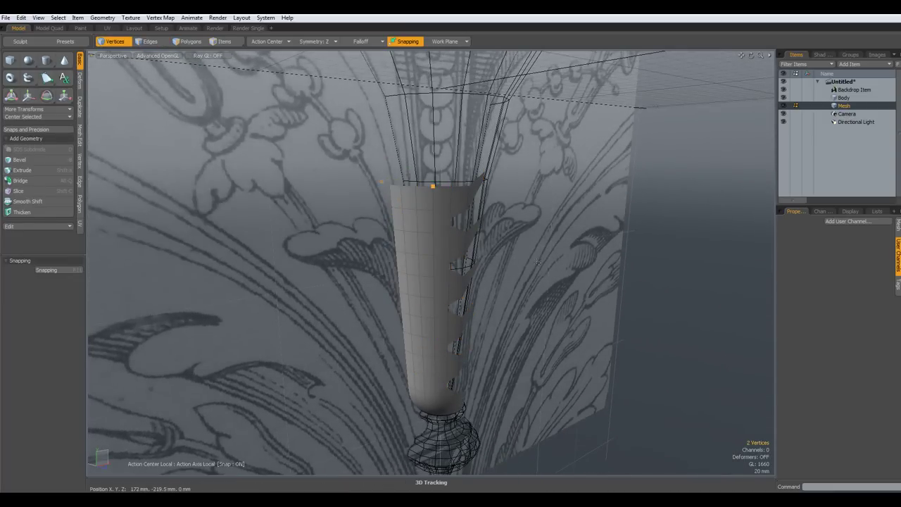
key("w")
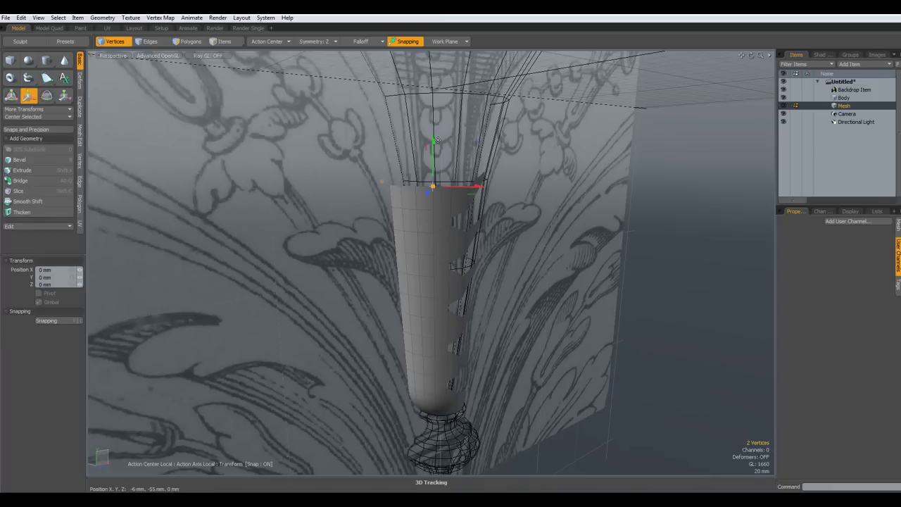
left_click_drag(436, 140, 432, 92)
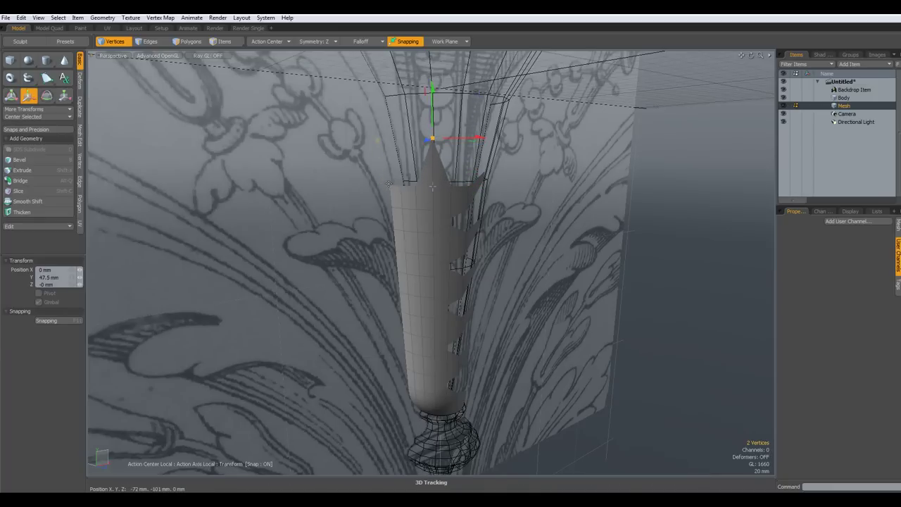
key("space")
Raise the top rim vertex on the shell's center line along Y to form the central leaf point
left_click(391, 184)
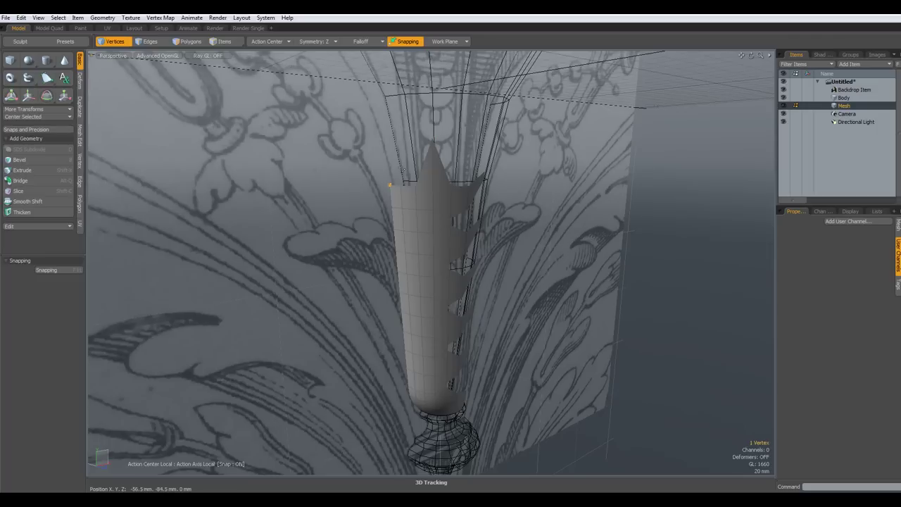
key("w")
left_click_drag(388, 143, 384, 79)
key("space")
left_click(541, 212)
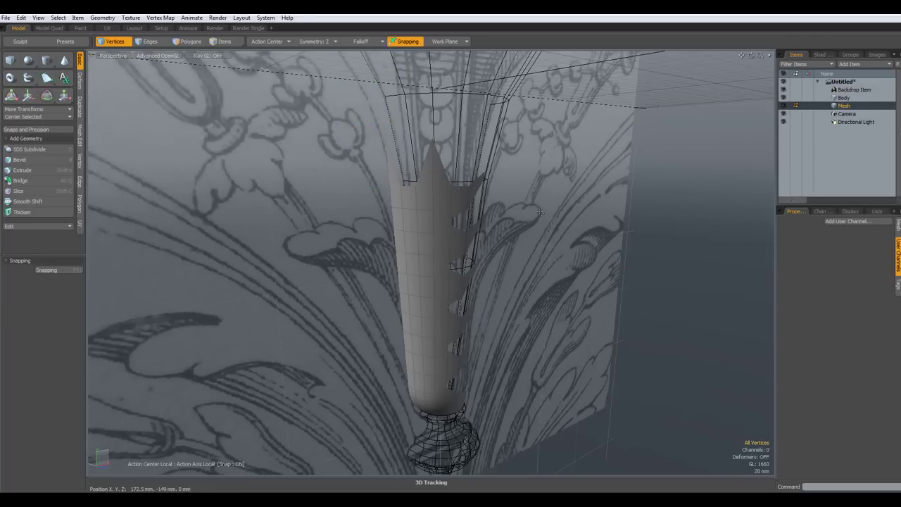
Inspect the subdivided leaf shell against the engraving from the front, then return it to plain polygons
left_click_drag(563, 222, 518, 248, "alt")
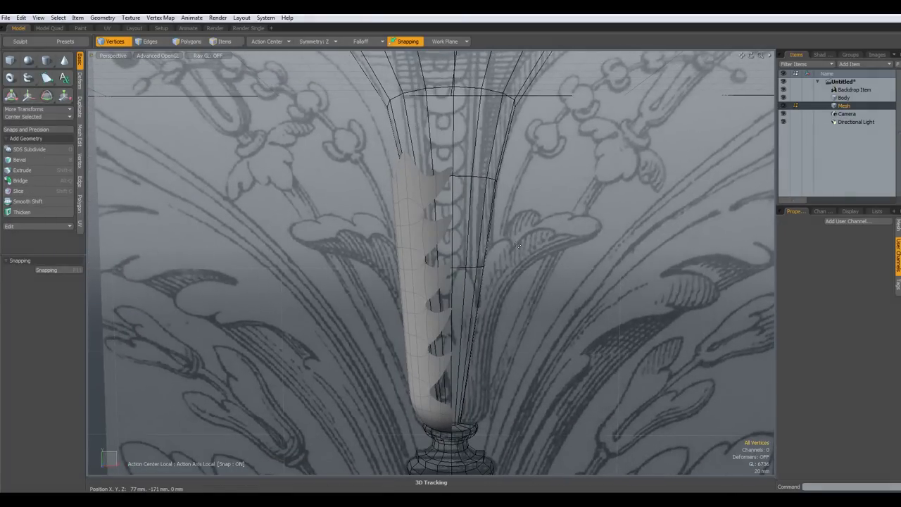
key("KP_1")
left_click_drag(518, 245, 518, 169, "alt")
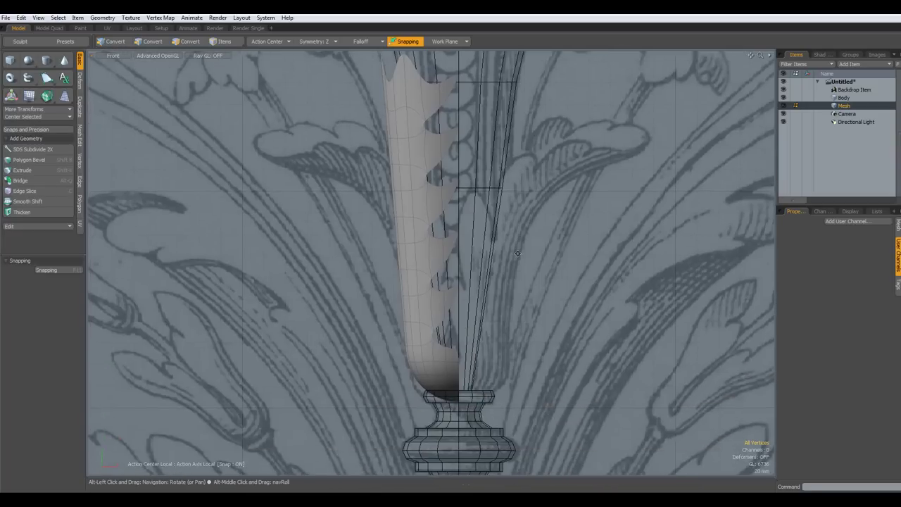
scroll(517, 256, "down", 3)
scroll(518, 256, "up", 2)
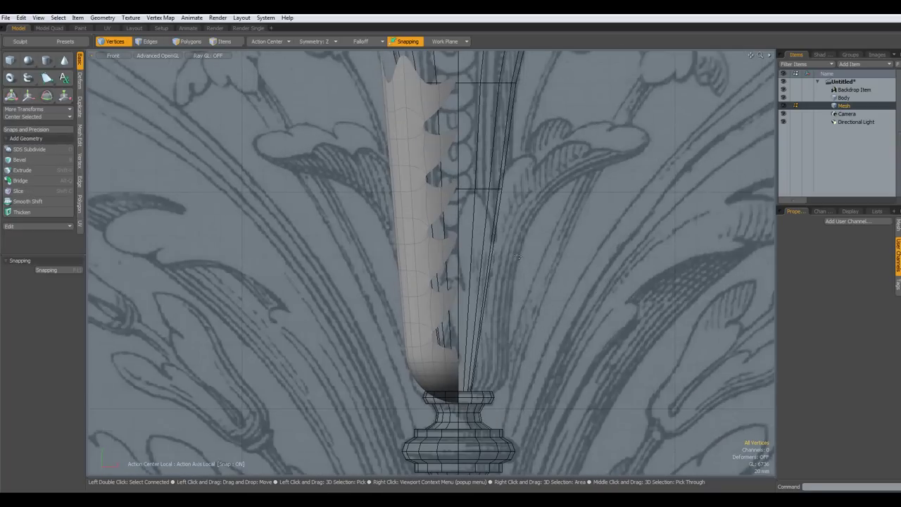
key("Tab")
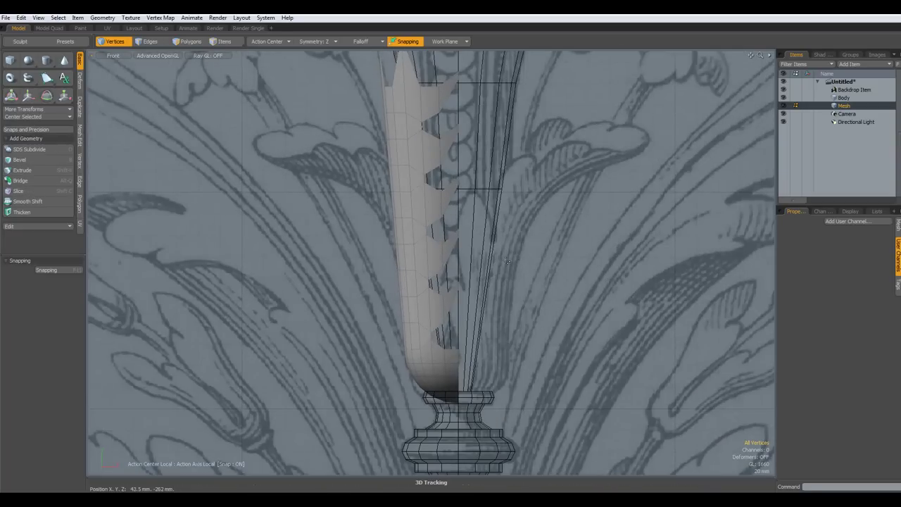
Bend the whole leaf shell outward by about -69.9° around Z, with center X 0, Y -335 mm and spine Y about 297 mm
left_click(79, 83)
left_click(36, 140)
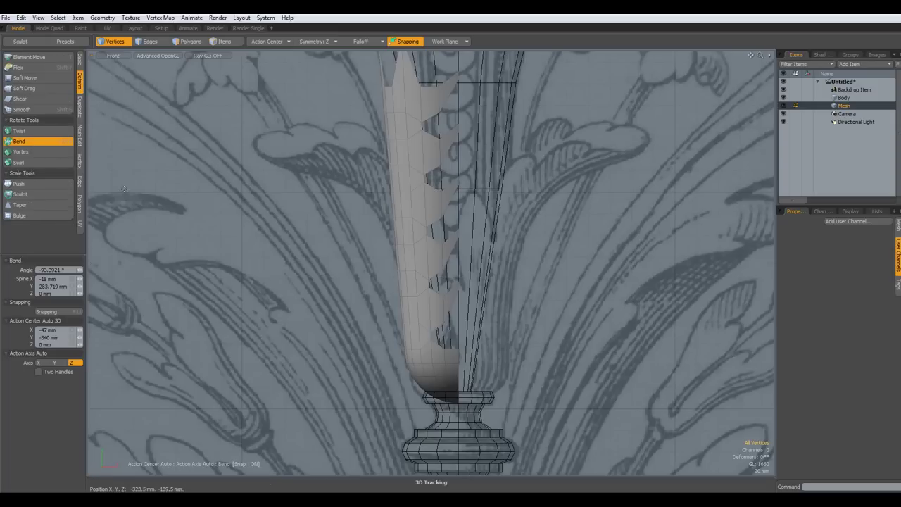
left_click(404, 348)
left_click_drag(418, 266, 438, 331, "alt")
scroll(438, 331, "down", 6)
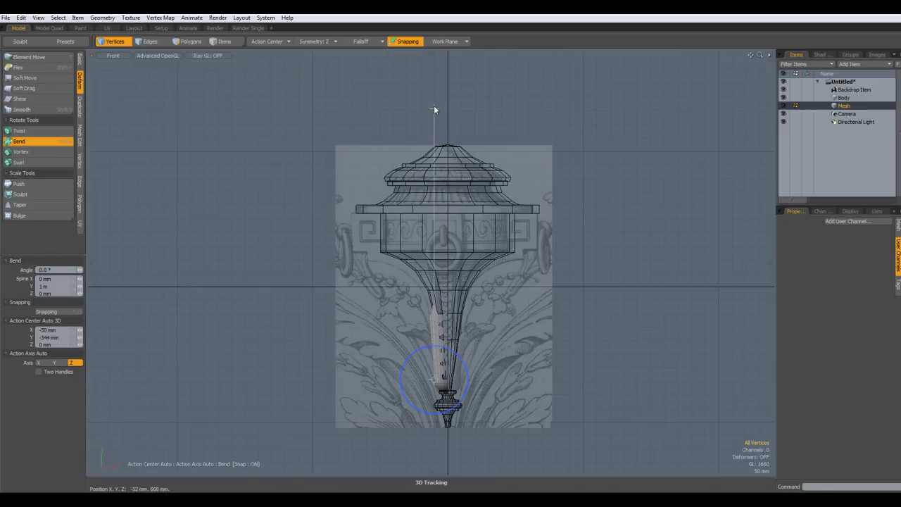
left_click_drag(433, 108, 431, 293)
scroll(434, 380, "up", 5)
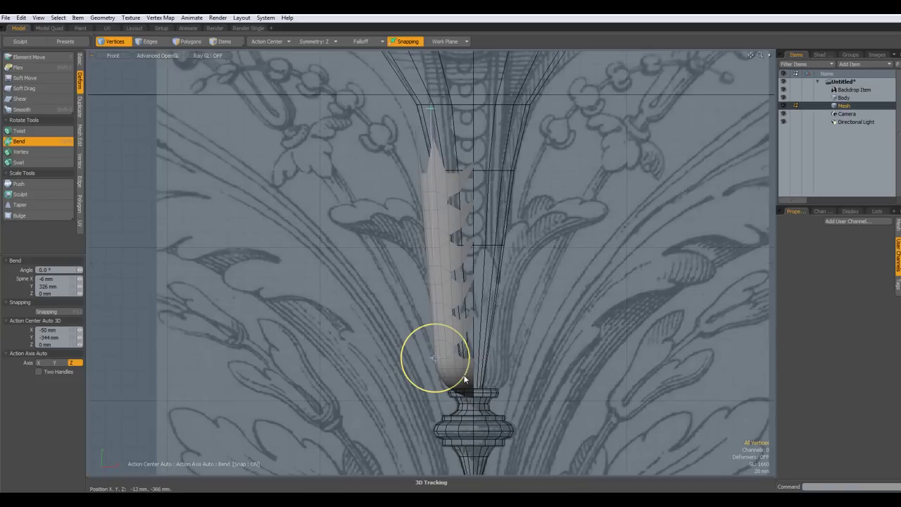
mouse_move(473, 350)
left_mouse_down()
mouse_move(408, 351)
mouse_move(472, 350)
left_mouse_up()
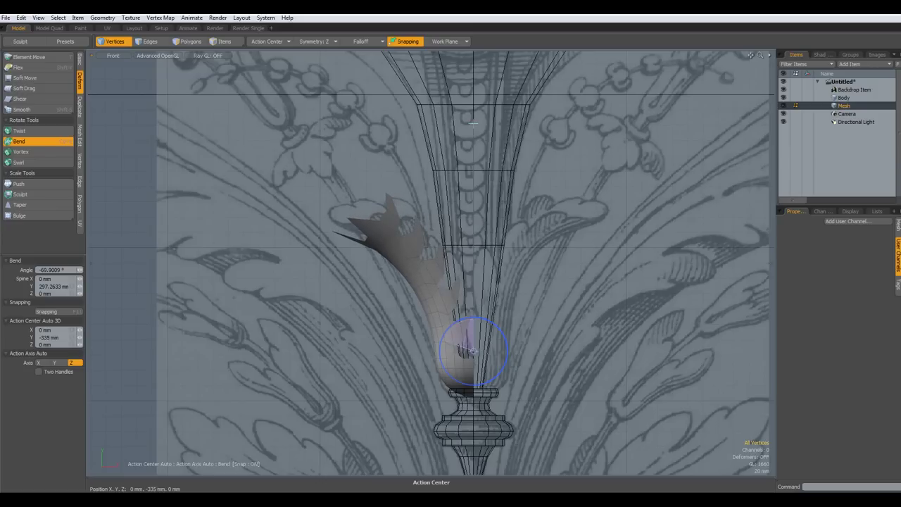
key("q")
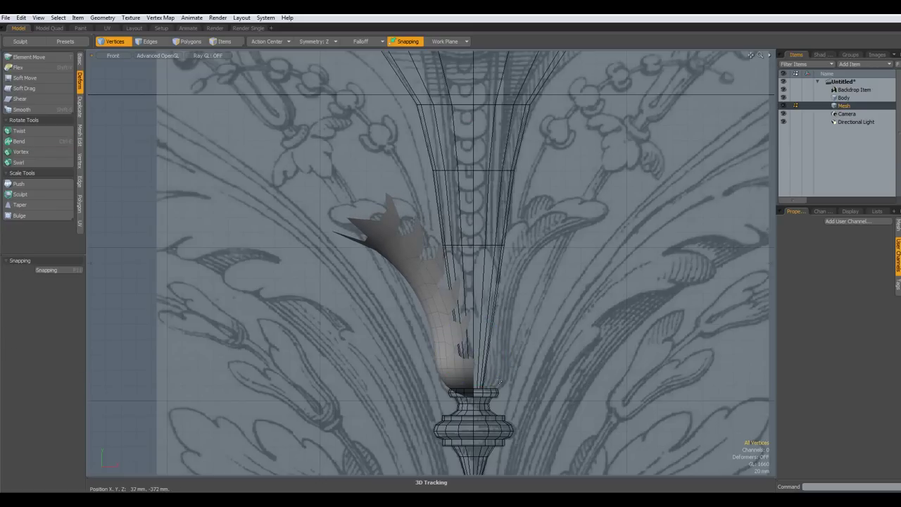
scroll(534, 374, "up", 3)
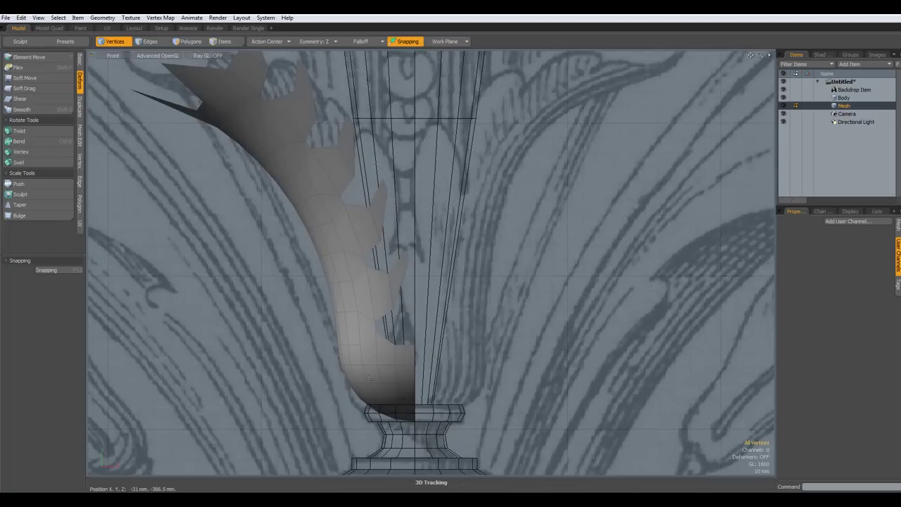
Mirror the bent half-shell across the X axis about center 0, 0, 0 mm, with polygons inverted and vertices merged
key("2")
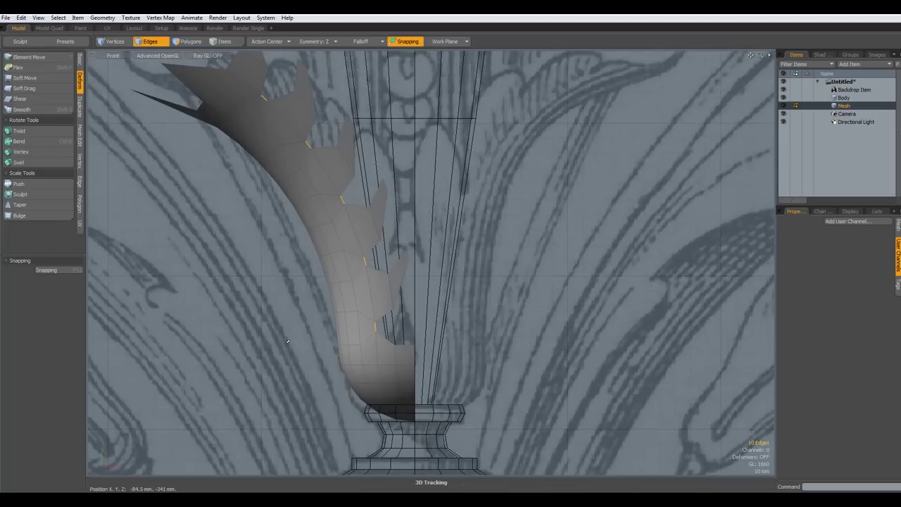
left_click(79, 107)
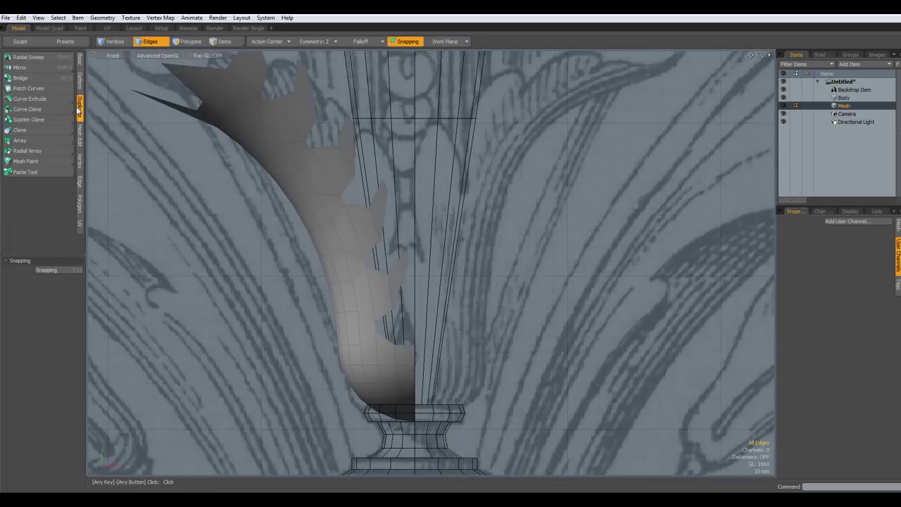
left_click(42, 69)
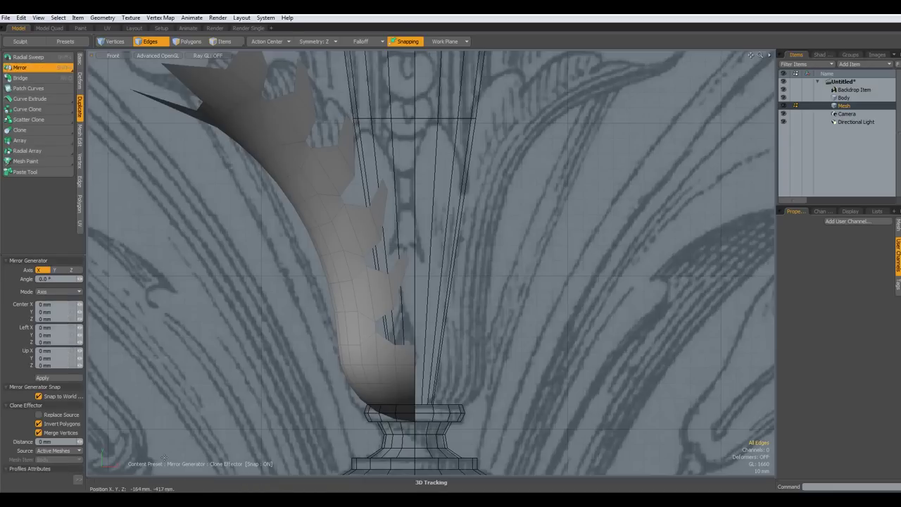
left_click(59, 378)
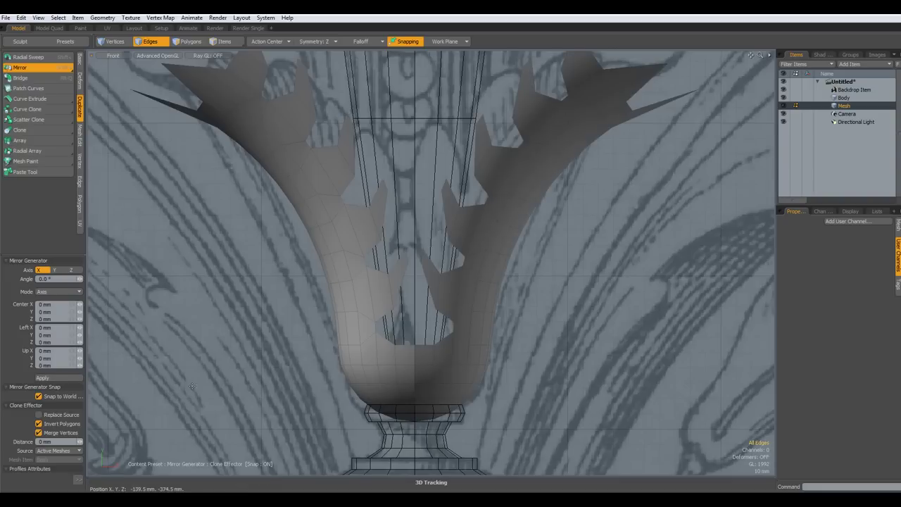
Try to merge the coincident vertices of the whole mirrored shell using the default merge settings
left_click(78, 163)
left_click(34, 219)
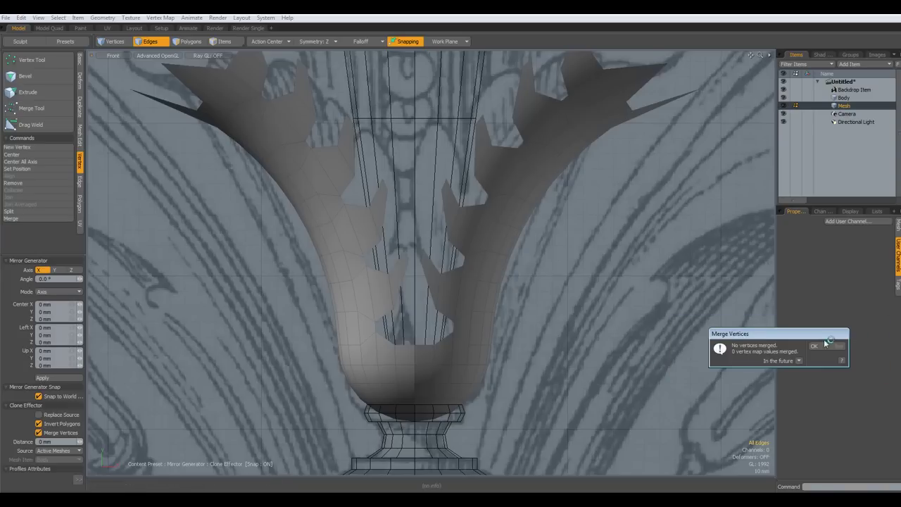
left_click(821, 346)
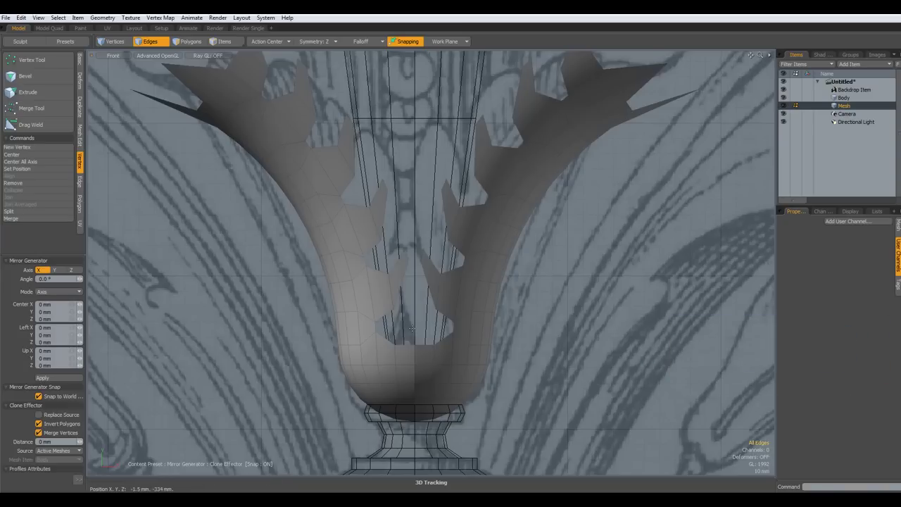
key("space")
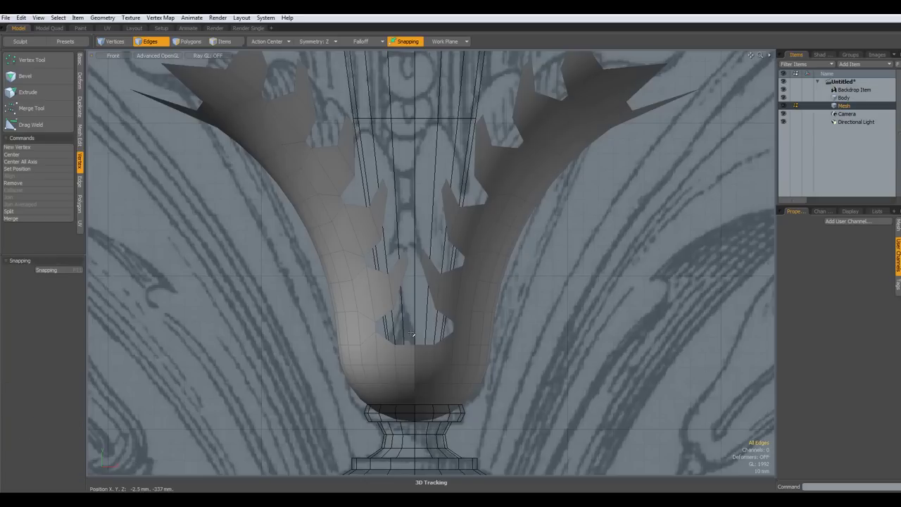
Flatten the shell's center seam edges to 0% scale in X and merge their vertices with Automatic range, previewing the subdivided result
left_click_drag(420, 354, 413, 447)
key("r")
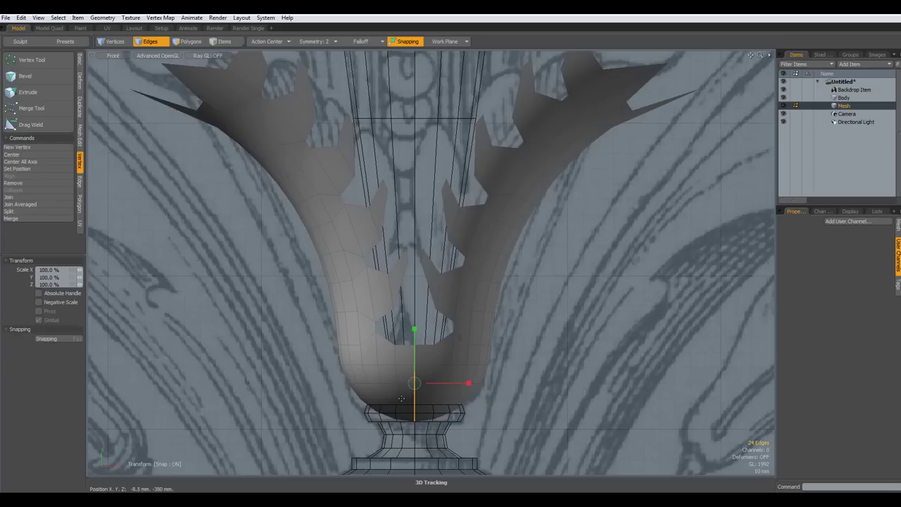
left_click_drag(468, 384, 415, 384)
left_click(14, 219)
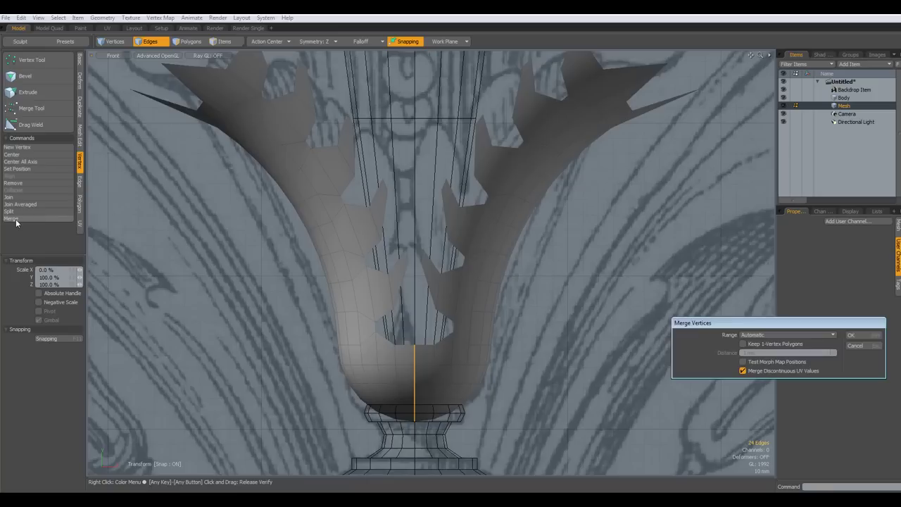
key("Return")
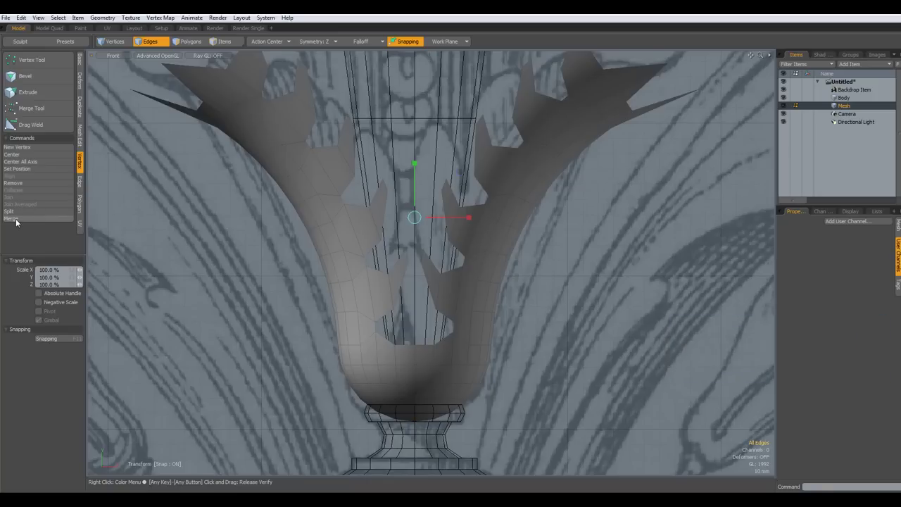
key("Tab")
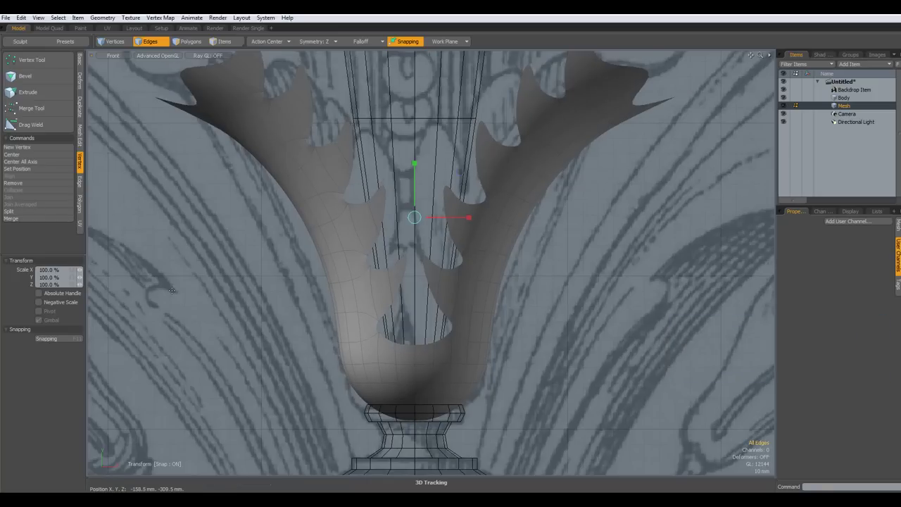
key("Tab")
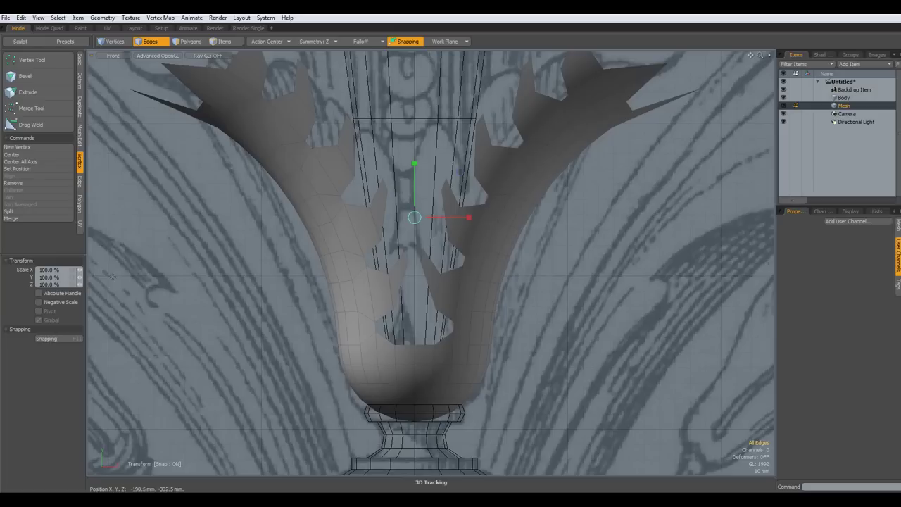
Thicken the whole leaf shell with an offset of -4 mm
left_click(80, 204)
left_click(23, 89)
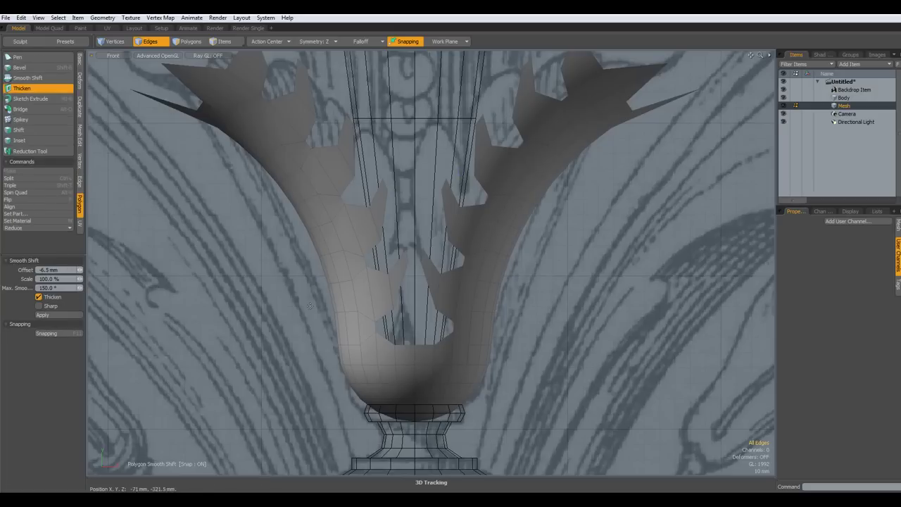
left_click(286, 283)
key("ctrl+space")
left_click(317, 270)
left_click_drag(316, 270, 353, 305, "alt")
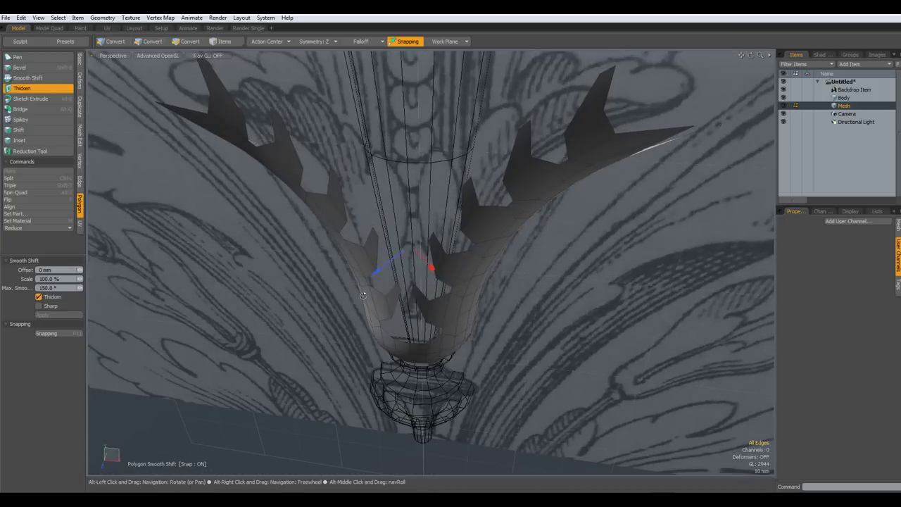
left_click_drag(378, 270, 373, 276)
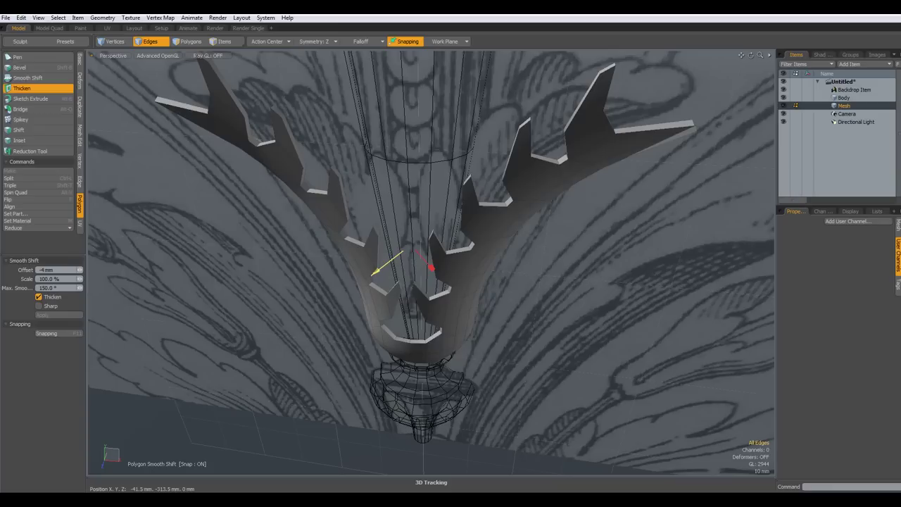
left_click_drag(375, 274, 373, 265, "alt")
scroll(373, 265, "up", 5)
scroll(372, 265, "down", 2)
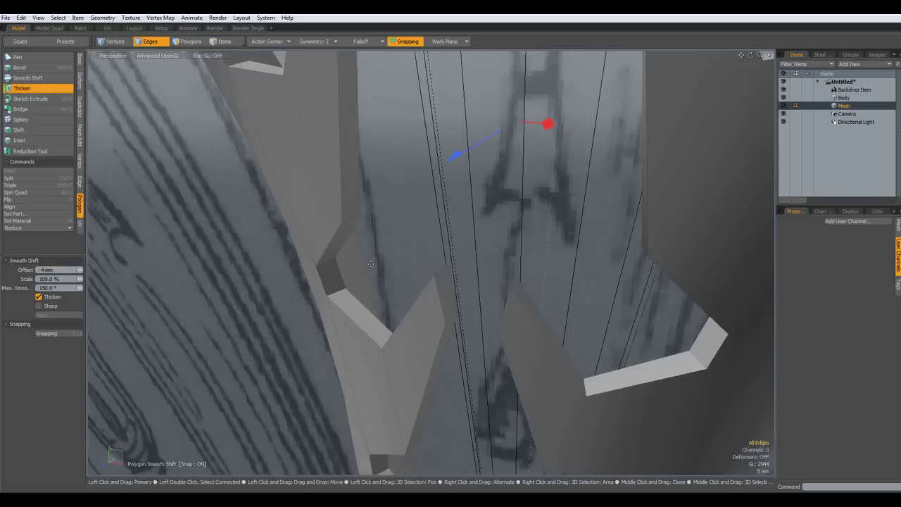
key("space")
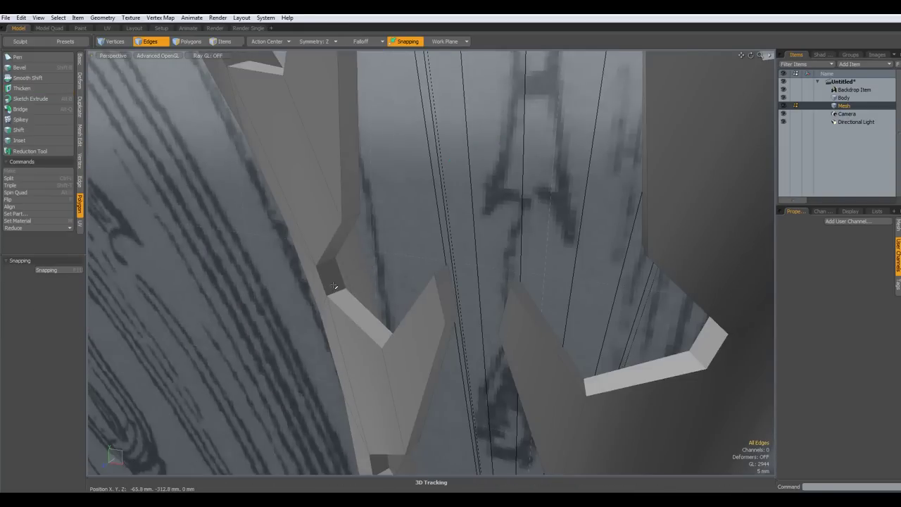
Add two symmetric loop slices around the thickness of the leaf rim, placed close to its front and back borders
key("alt+c")
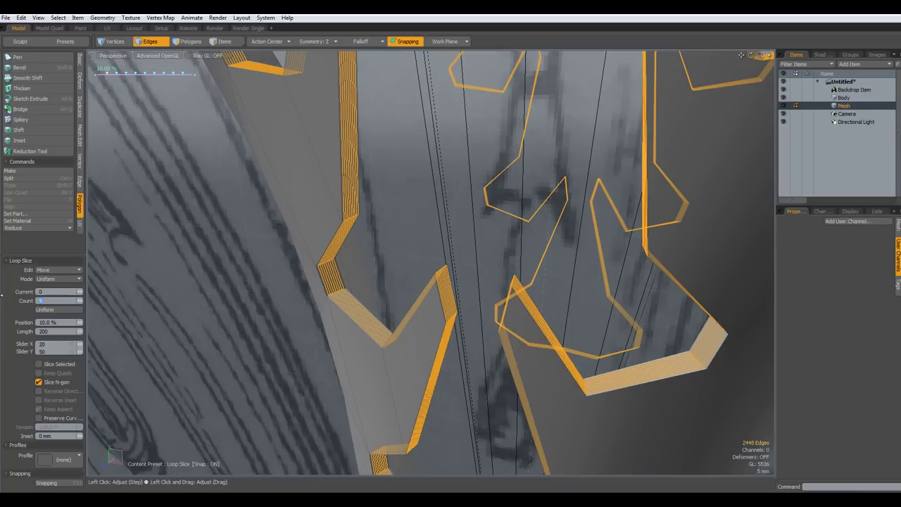
key("Return")
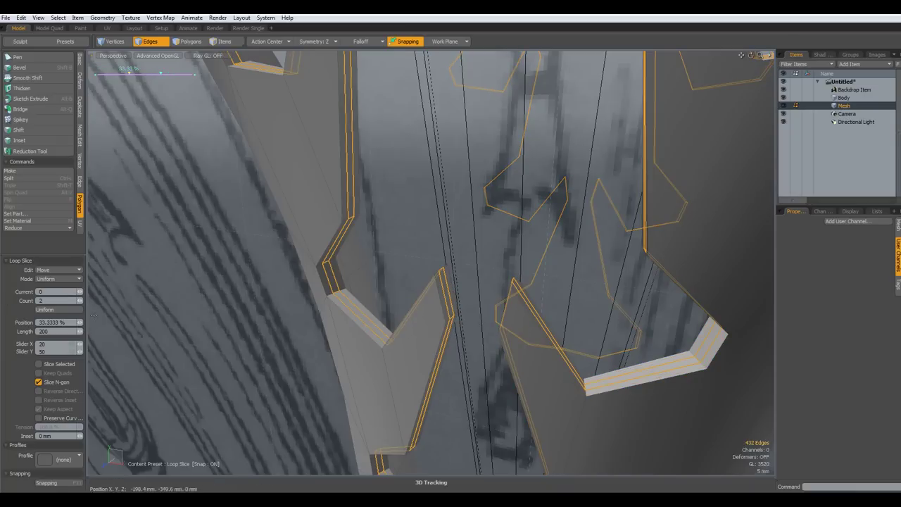
left_click(63, 279)
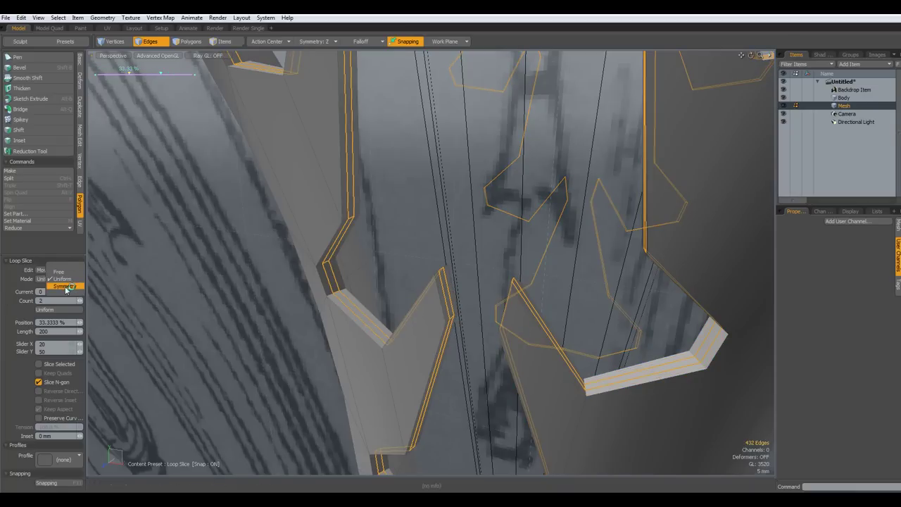
left_click(64, 286)
left_click_drag(129, 74, 106, 74)
key("q")
left_click(214, 343)
Inspect the thickened leaf ornament with subdivision smoothing, return it to plain polygons and dismiss the antivirus notification
scroll(216, 343, "down", 5)
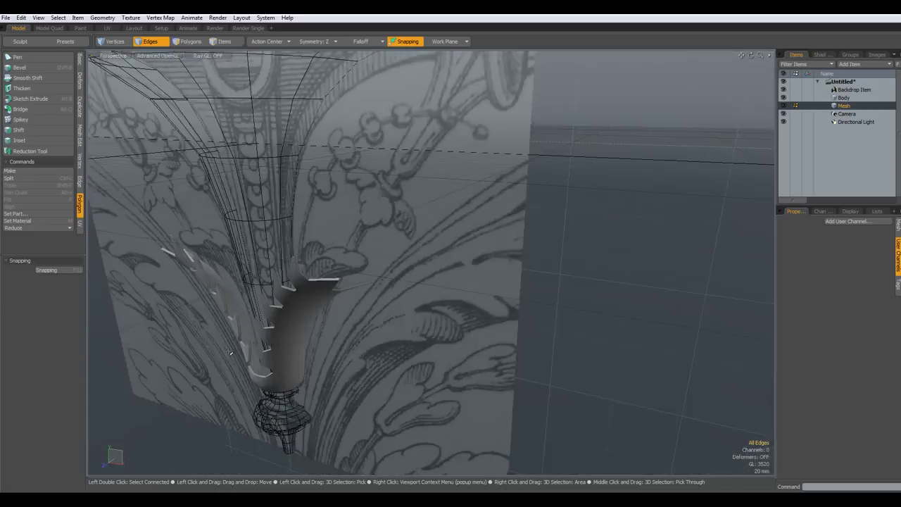
scroll(230, 354, "up", 3)
middle_click_drag(231, 356, 341, 401)
scroll(340, 401, "down", 5)
scroll(341, 401, "up", 2)
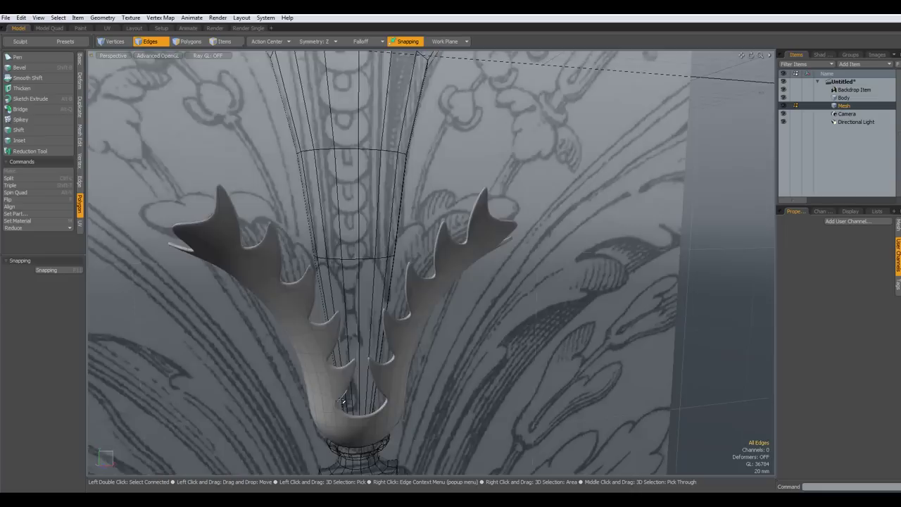
key("Tab")
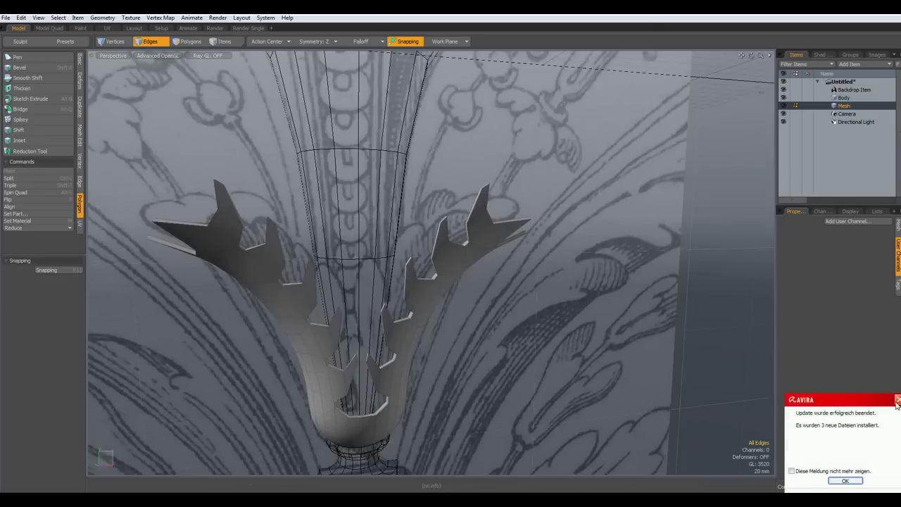
left_click(898, 399)
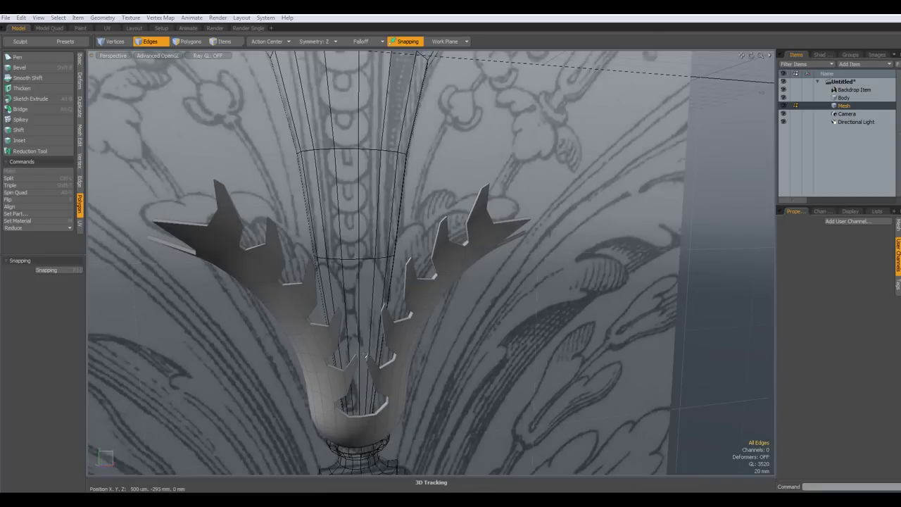
Rename the leaf mesh item as Leaves
right_click(843, 108)
left_click(823, 106)
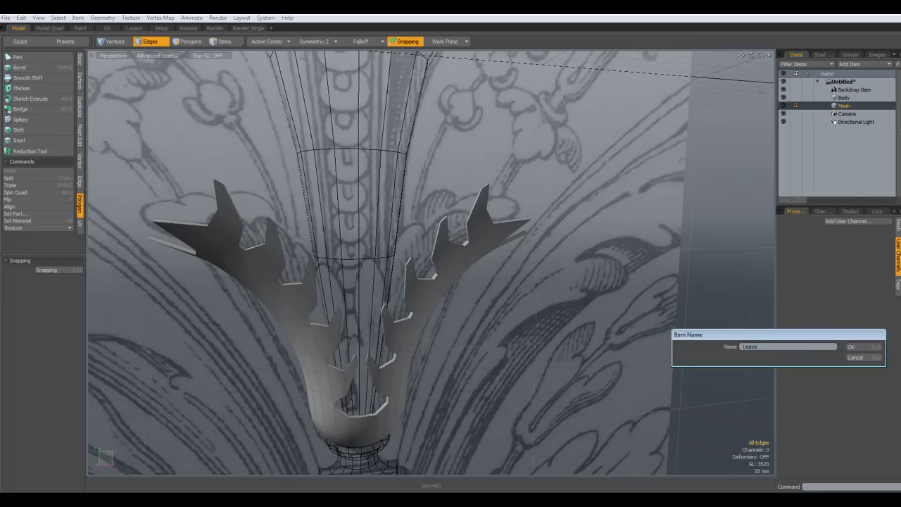
key("Return")
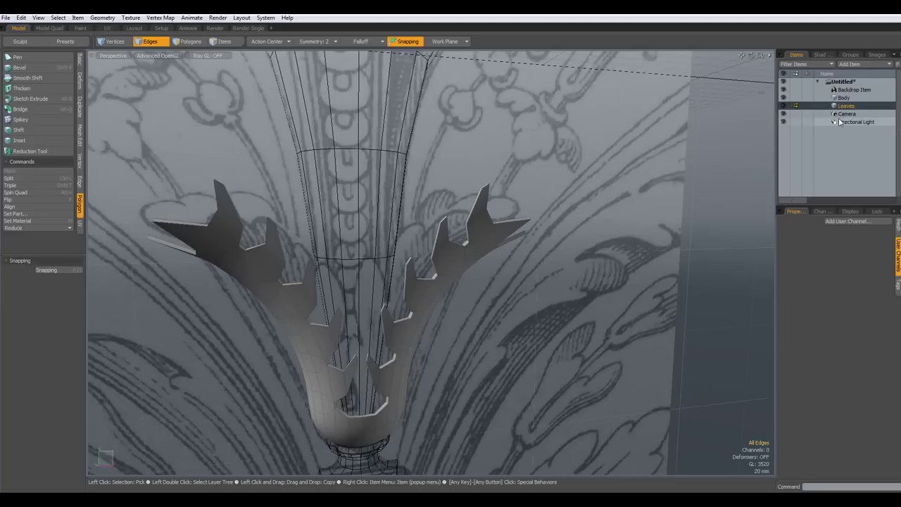
Add a new empty mesh item and hide the Leaves mesh in the front view
key("n")
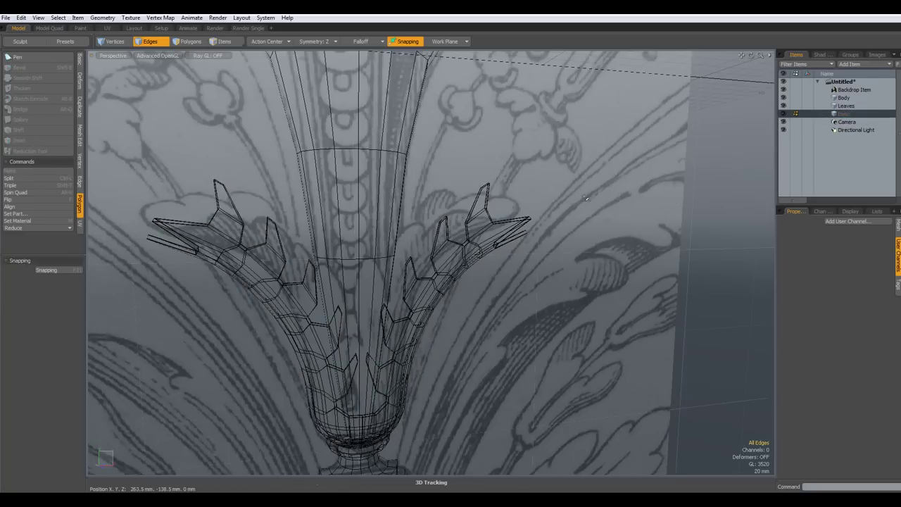
key("KP_1")
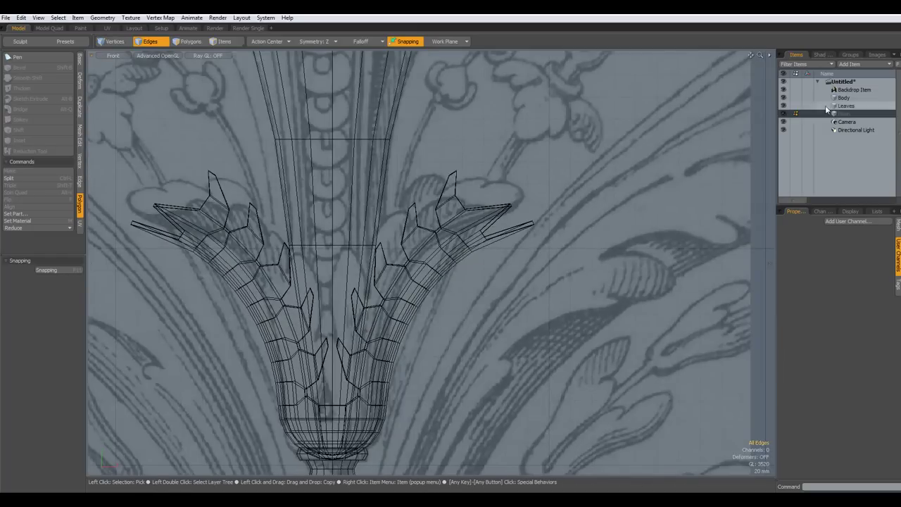
left_click(783, 106)
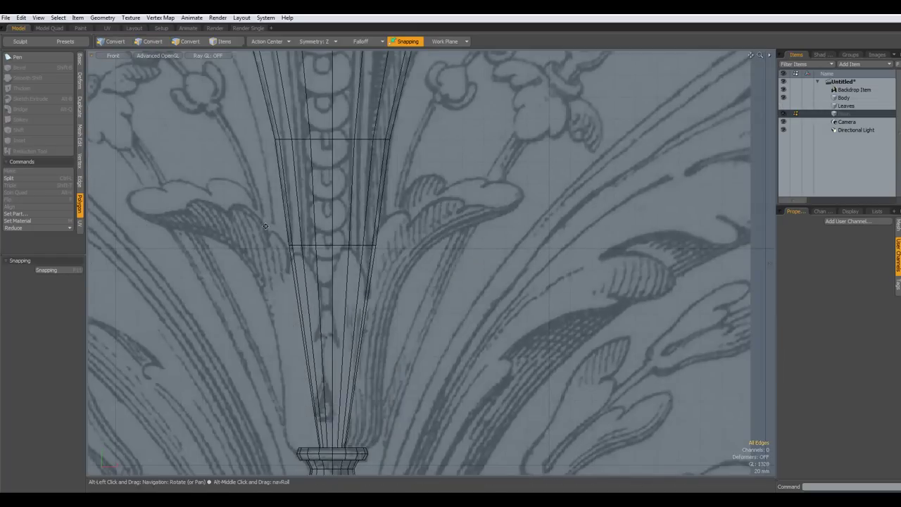
Hide the workplane grid in the front view
left_click_drag(273, 184, 423, 366, "alt+shift")
key("ctrl+3")
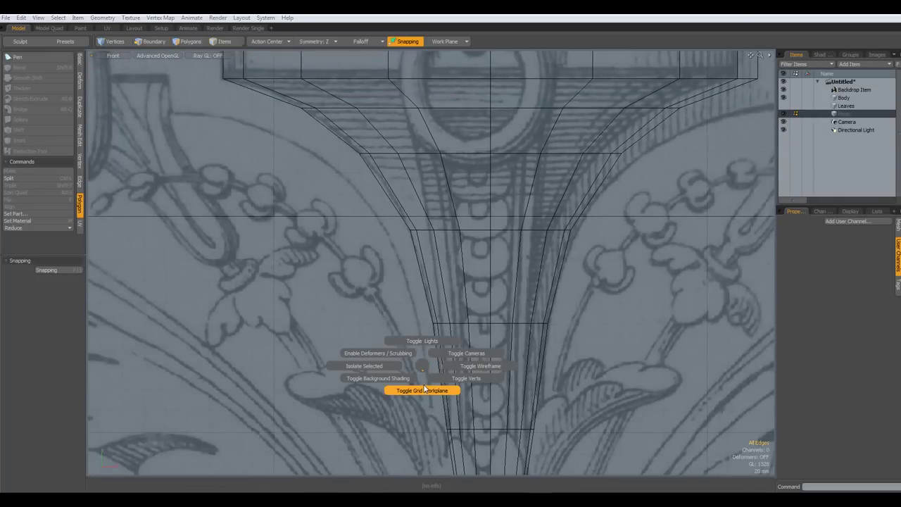
left_click(424, 395)
key("2")
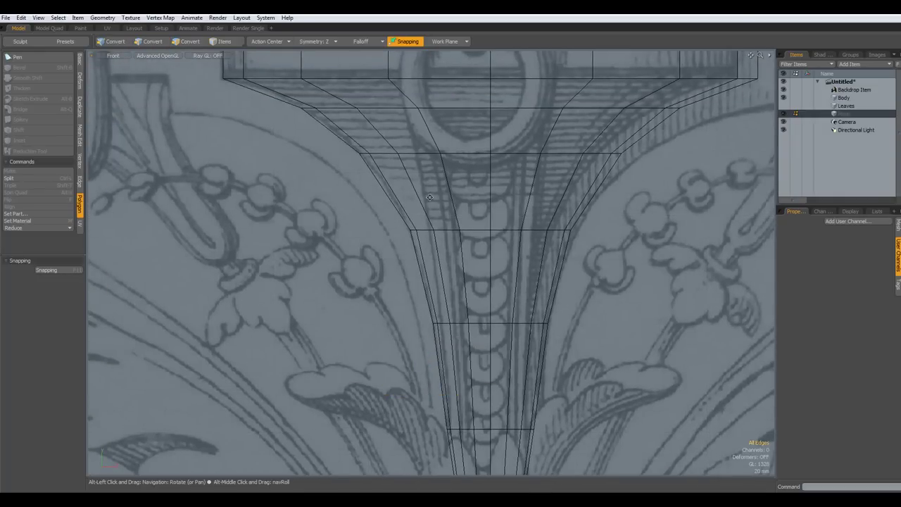
Create a flat rectangle about 18 mm by 33 mm inside the square spiral of the backdrop engraving
left_click_drag(446, 198, 460, 415, "alt+shift")
left_click_drag(357, 185, 380, 290, "alt+shift")
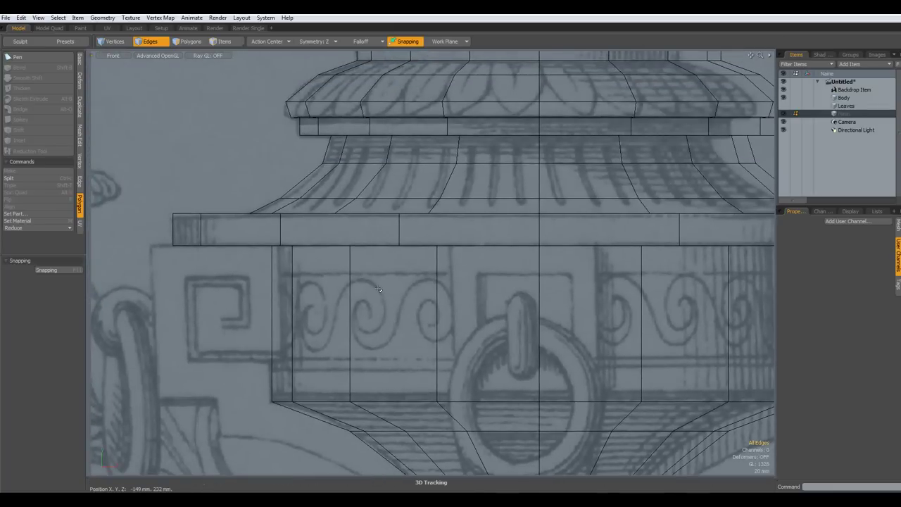
left_click_drag(363, 326, 461, 256, "alt")
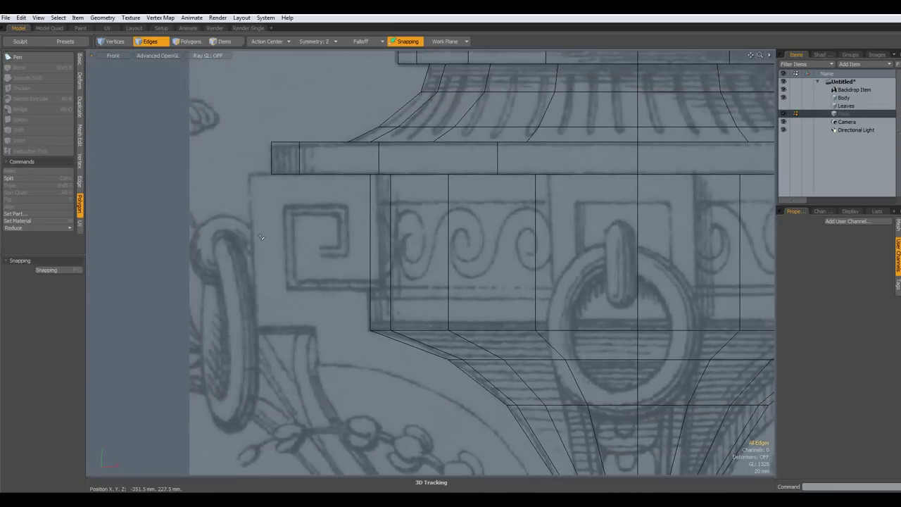
scroll(330, 241, "up", 2)
scroll(331, 241, "up", 2)
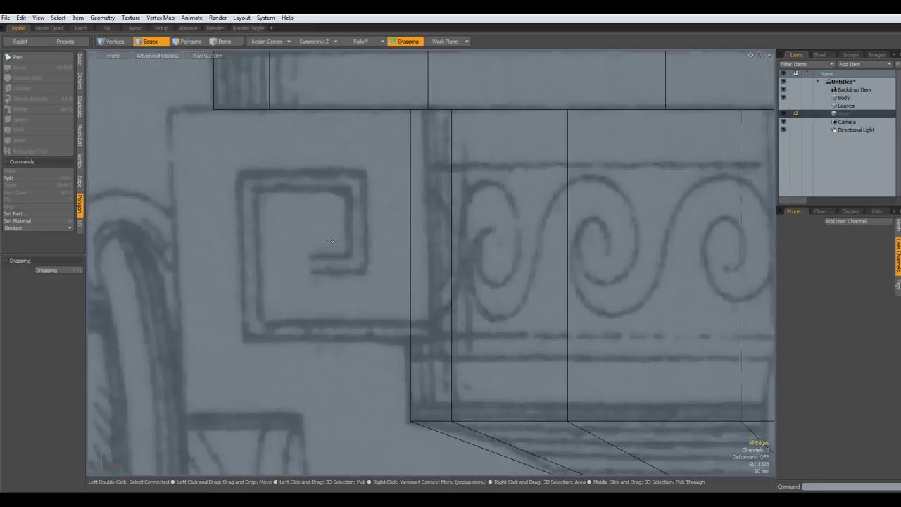
left_click(80, 60)
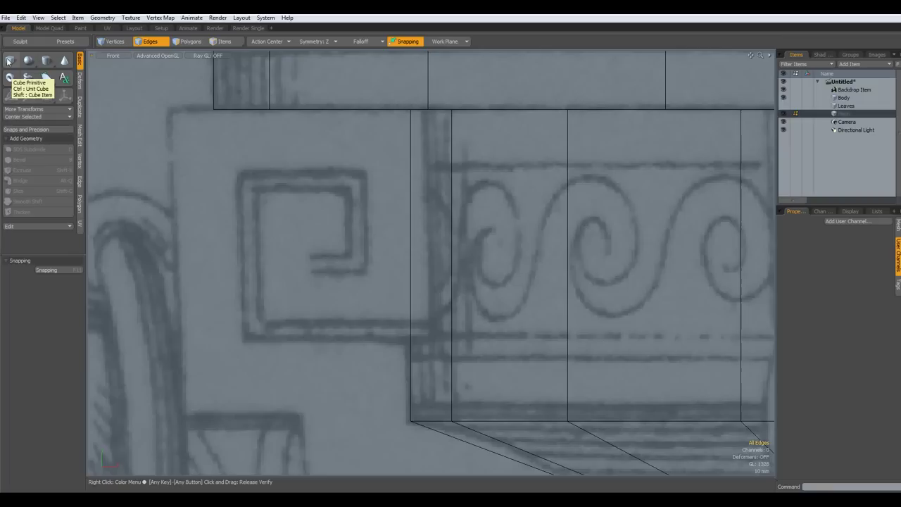
left_click(8, 60)
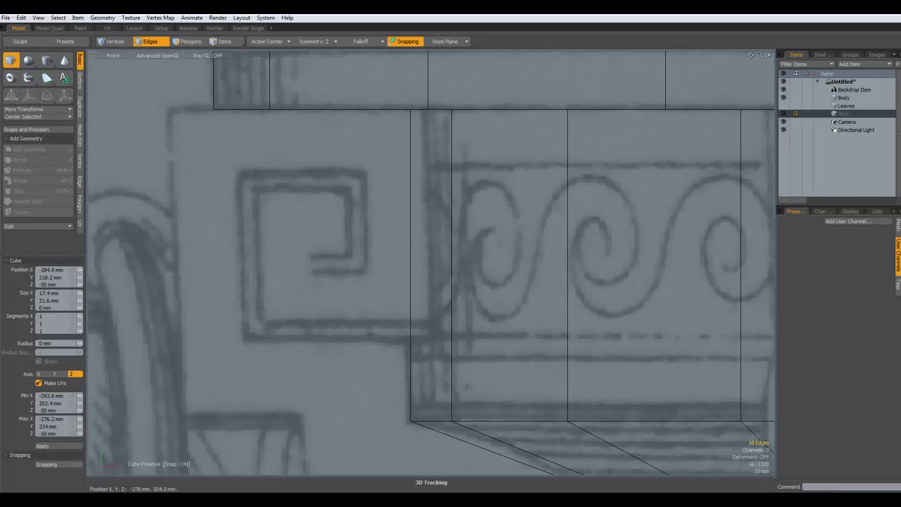
mouse_move(348, 190)
left_mouse_down()
mouse_move(349, 260)
mouse_move(307, 261)
left_mouse_up()
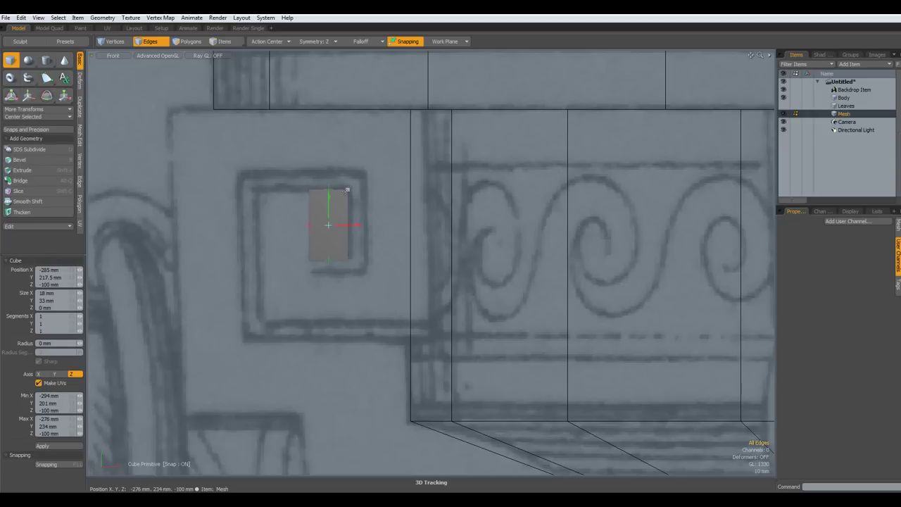
key("space")
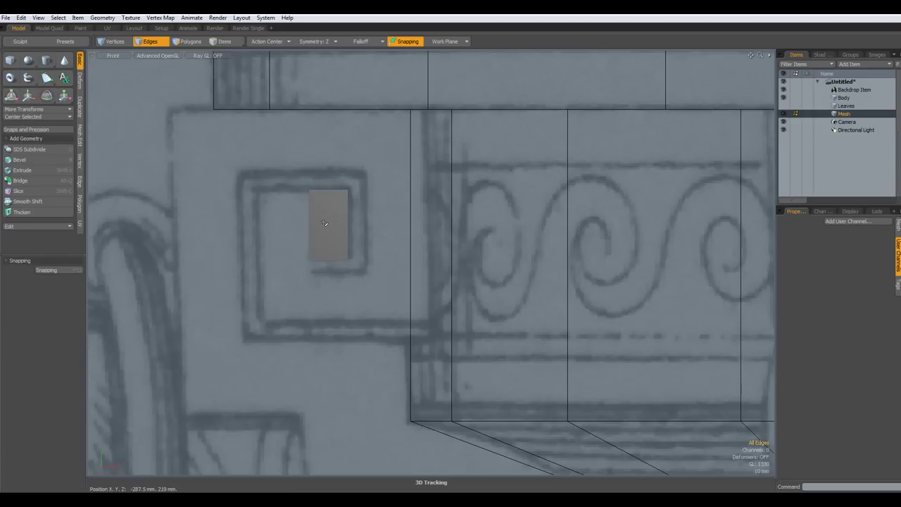
Extend the rectangle's outer vertical edge away from the body by about 24 mm to the spiral's inner line
left_click(308, 226)
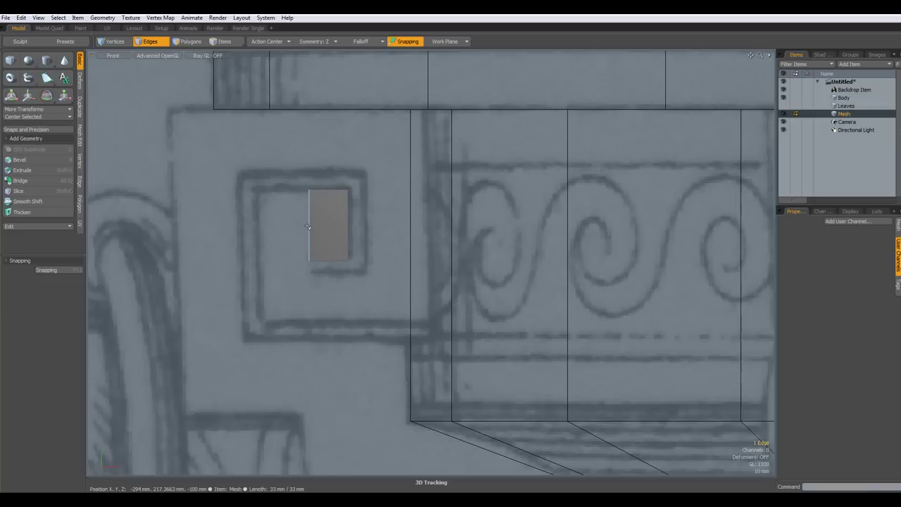
key("shift+x")
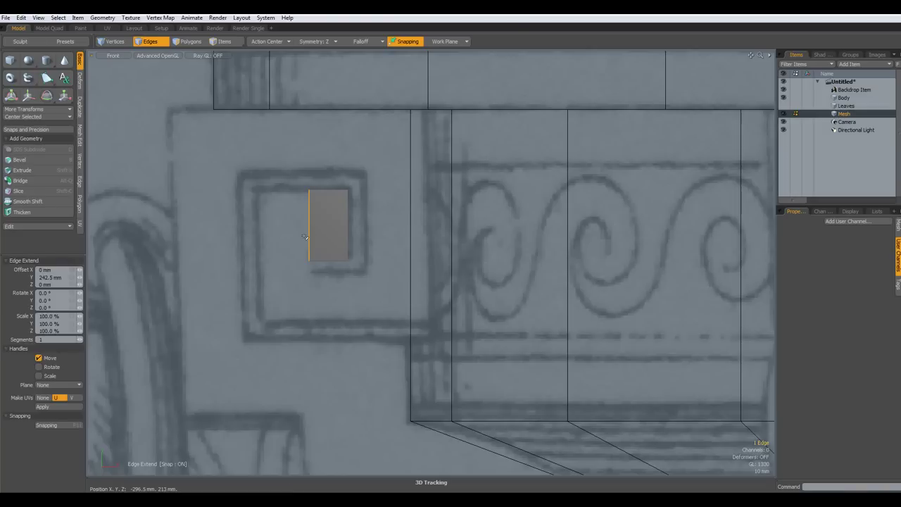
left_click(280, 232)
left_click_drag(349, 225, 297, 225)
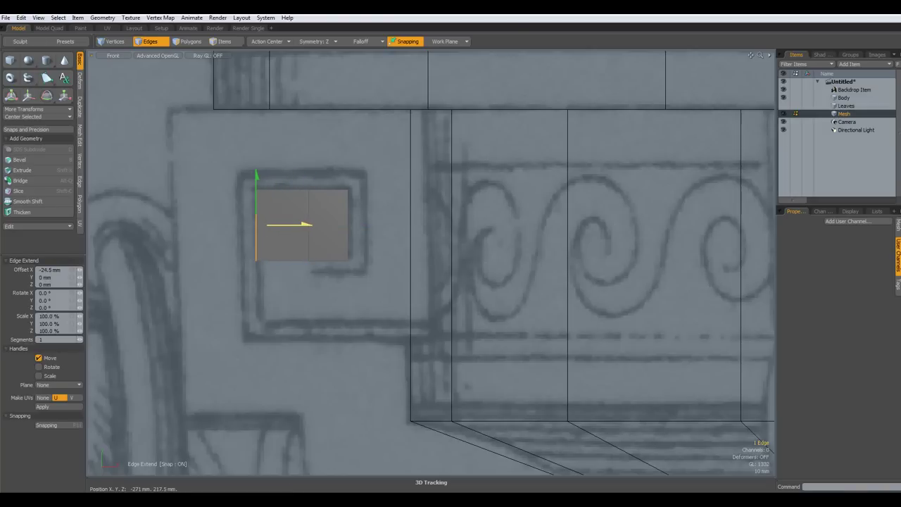
key("space")
Extend the outer polygon's lower edge down in two sections, a short one and a longer one reaching the spiral's lower band
left_click(285, 261)
key("z")
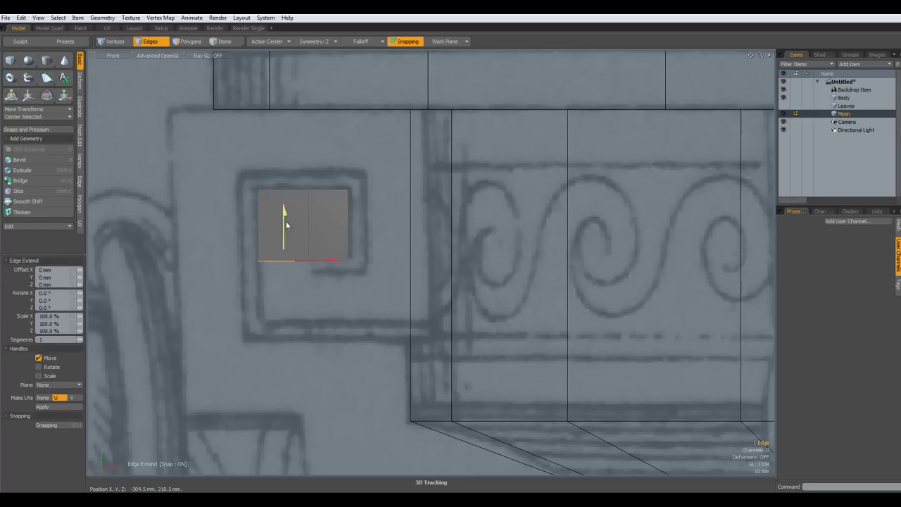
left_click_drag(285, 214, 285, 272)
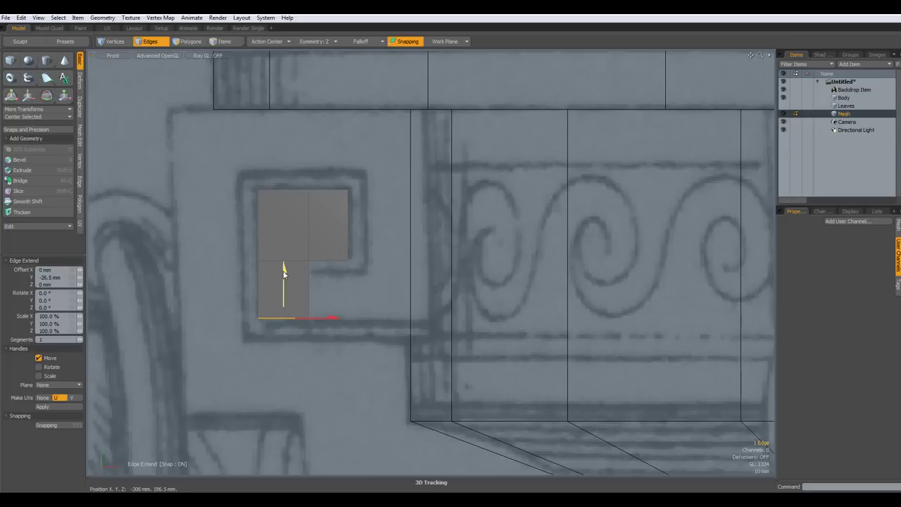
left_click_drag(285, 273, 285, 227)
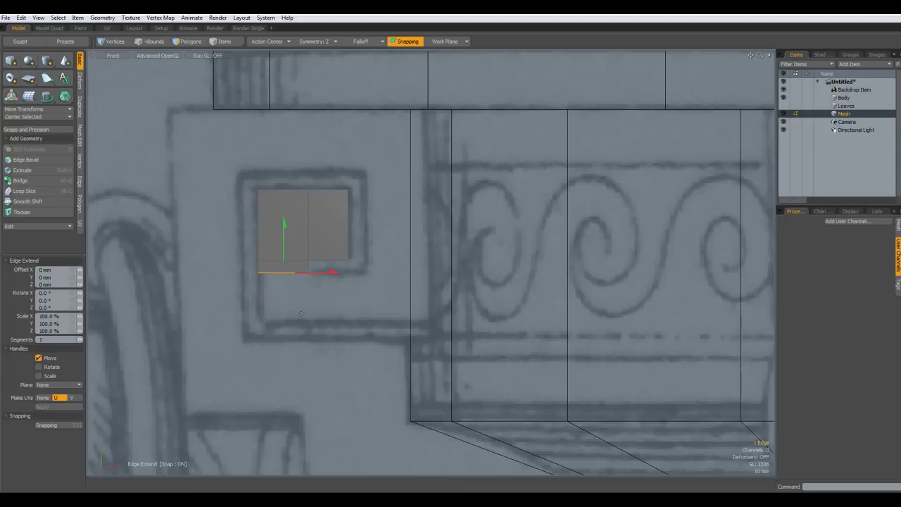
left_click_drag(284, 222, 285, 271)
key("space")
Extend the lower polygon's inner edge toward the body, and extend the new section's upper edge up to the ledge
left_click(322, 296)
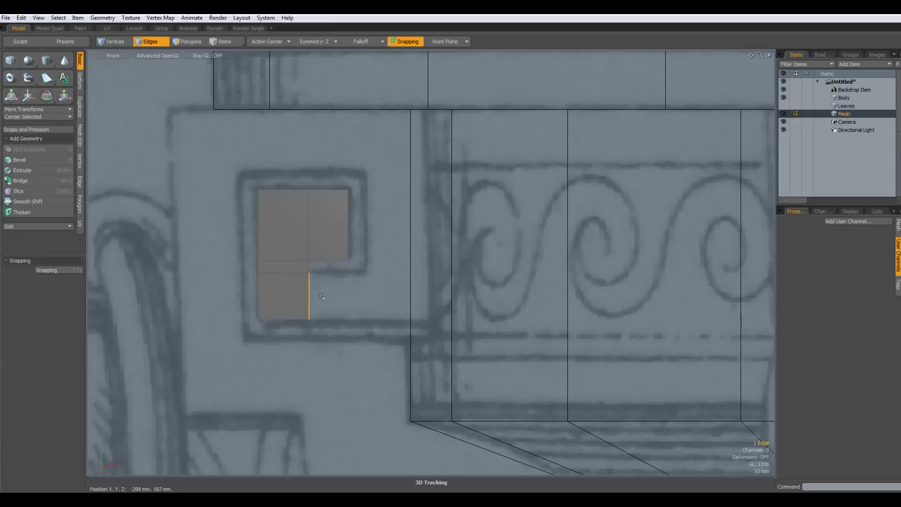
key("z")
left_click_drag(321, 297, 443, 295)
key("space")
left_click(398, 274)
key("z")
left_click_drag(398, 242, 399, 79)
key("space")
Extend the strip's edges across the top of the square spiral and down along the bracket's outer side
left_click(368, 140)
key("z")
left_click_drag(416, 141, 206, 363)
left_click(201, 159, "shift")
key("space")
left_click(206, 170)
key("z")
key("space")
Extend the bracket's lower section beneath the spiral toward the body and move its edges to match the engraving
left_click(238, 380)
key("z")
left_click_drag(284, 386, 452, 384)
key("space")
double_click(356, 418)
key("w")
left_click_drag(290, 382, 337, 169)
key("space")
Extend the lower edge of the section next to the body down by about 34 mm
left_click(355, 216)
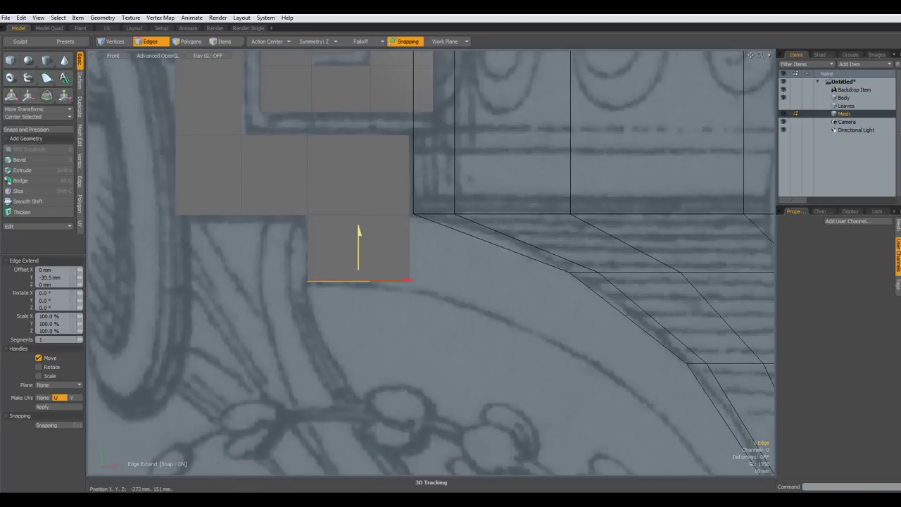
left_click_drag(358, 238, 358, 241)
key("space")
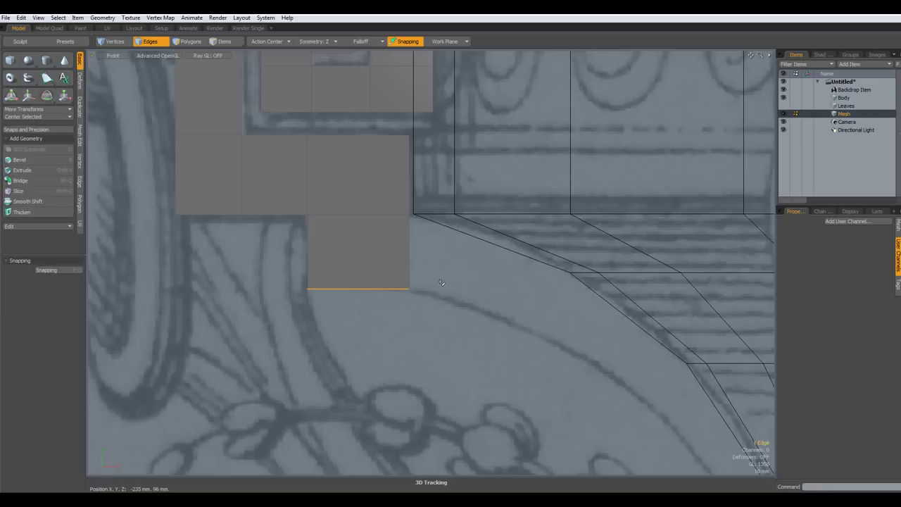
Set the Pen tool to Polygon type with Make Quads, and disable World Axis, Straight Line and Right Angle snapping
left_click(47, 78)
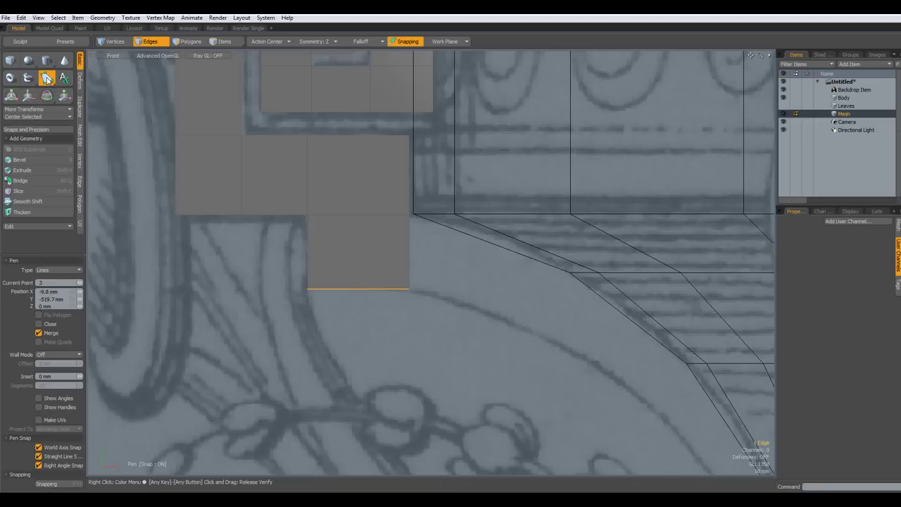
left_click(65, 269)
left_click(67, 264)
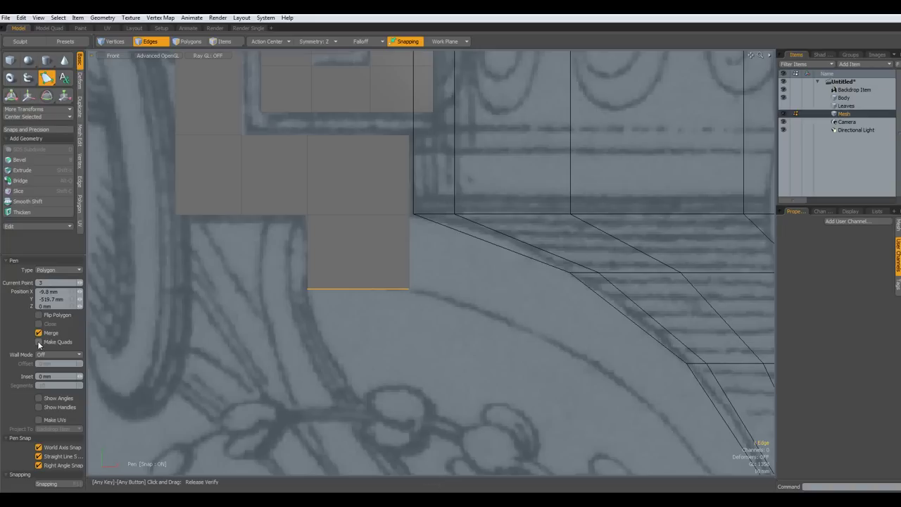
left_click(39, 466)
left_click(38, 342)
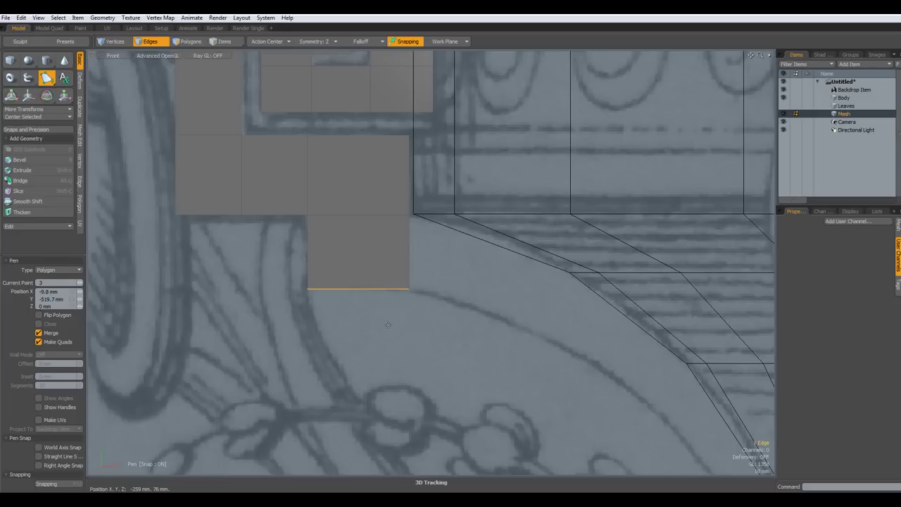
key("space")
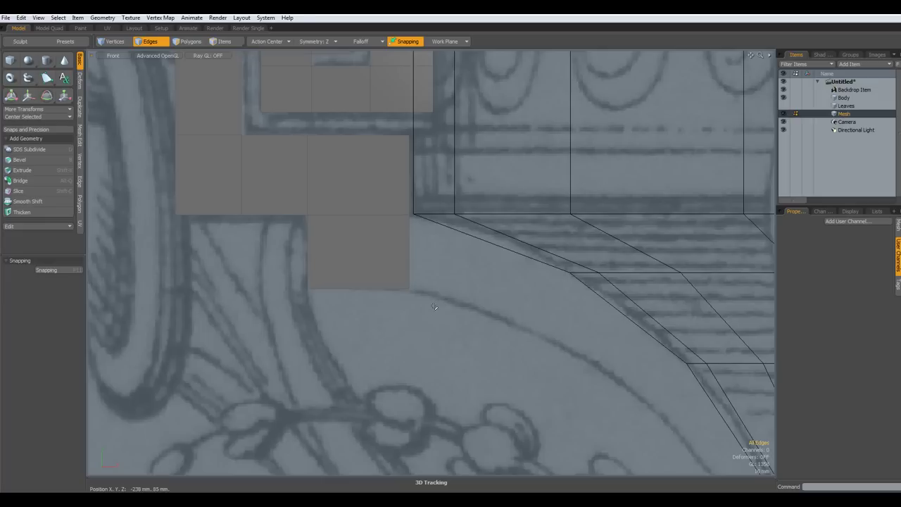
Draw a quad with the Pen tool from the lower block's side edge to the body's first profile corner
left_click_drag(448, 293, 336, 271, "alt")
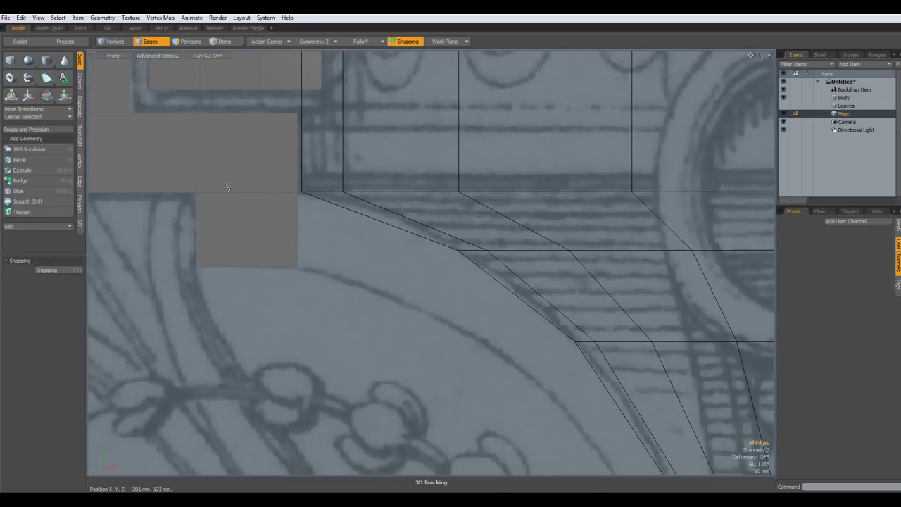
left_click(48, 79)
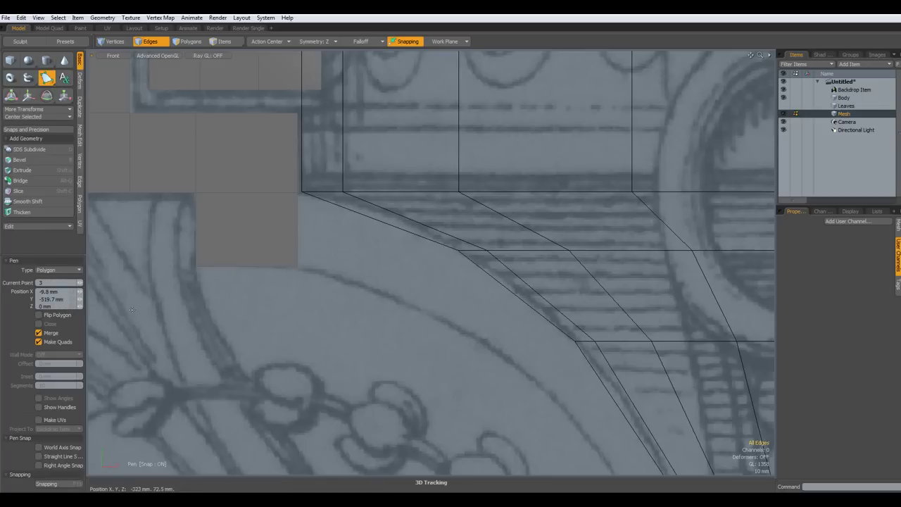
left_click(297, 267)
left_click(297, 193)
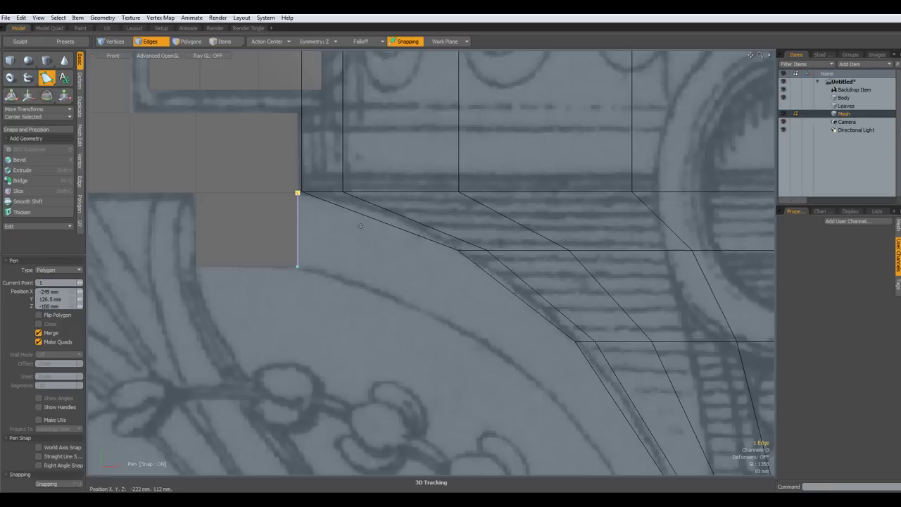
left_click(457, 252)
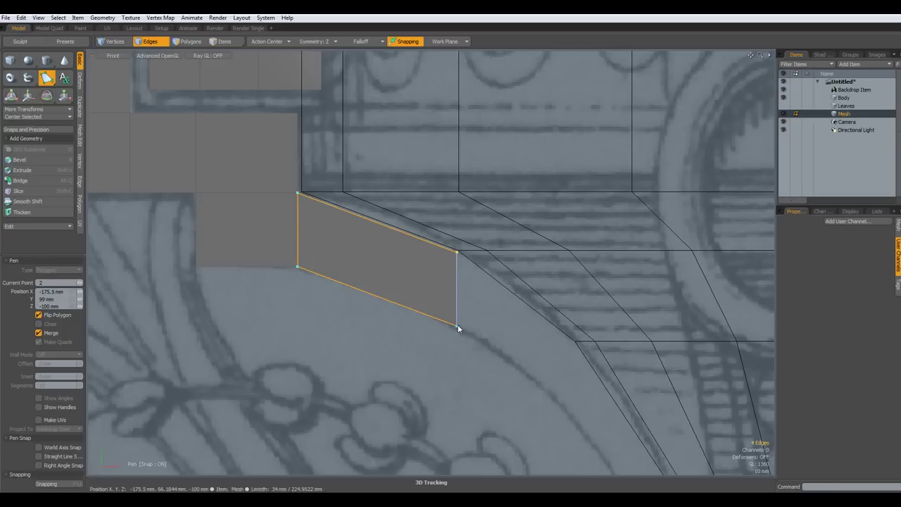
left_click(420, 308)
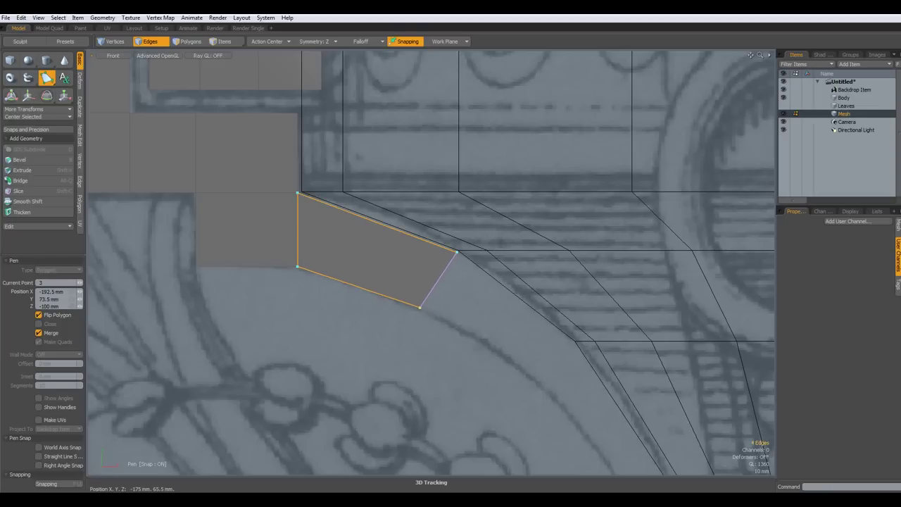
Add a second quad reaching the body's next profile corner and fit its outer corner to the engraved curve
middle_click_drag(523, 347, 374, 233)
key("2")
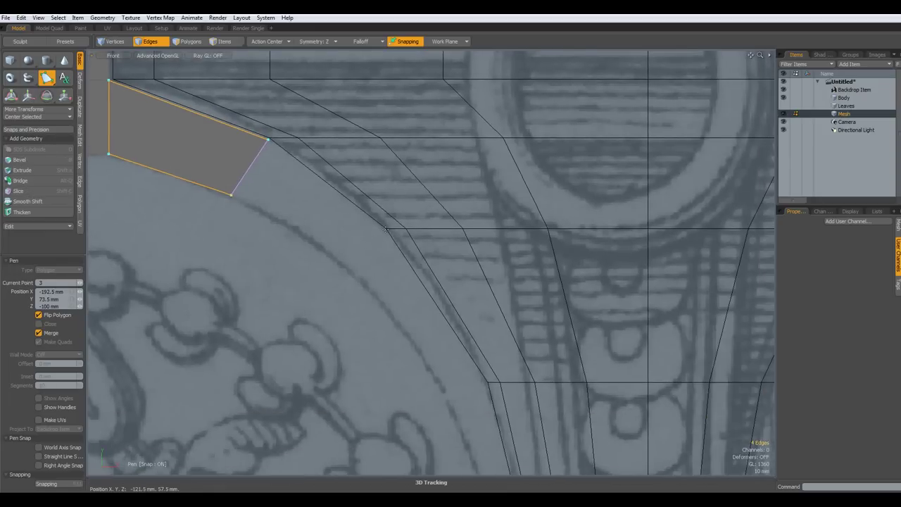
left_click(384, 228)
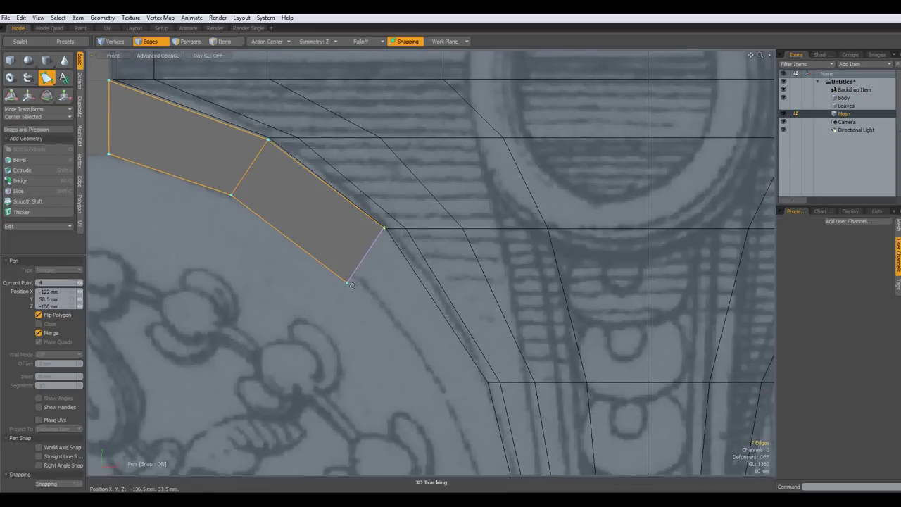
left_click_drag(347, 282, 338, 260)
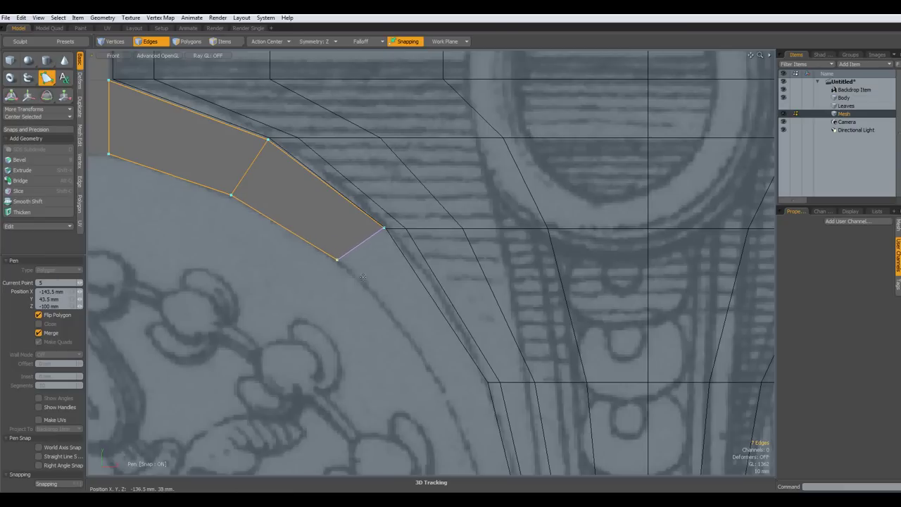
Continue the quad strip down the stem through the next two edge loops, fitting the outer points to the engraved line
left_click_drag(413, 312, 296, 152, "alt")
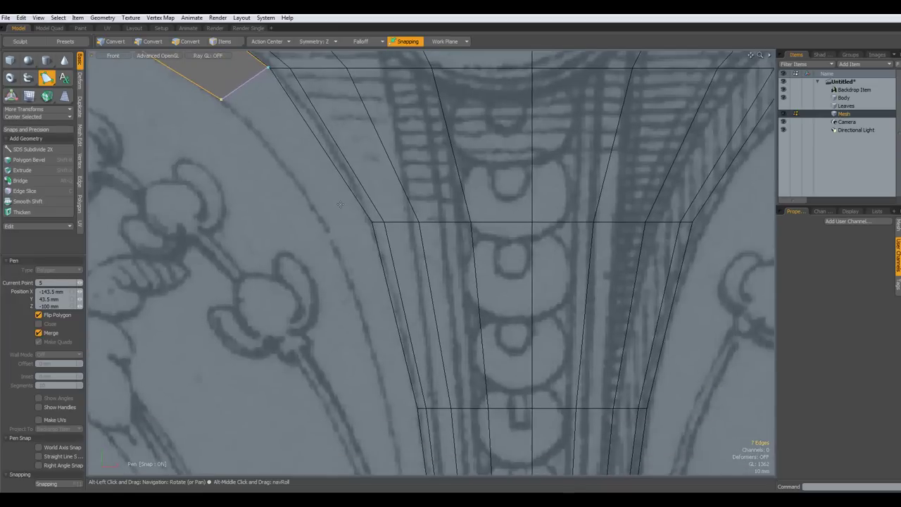
left_click(371, 223)
left_click_drag(319, 254, 240, 62)
left_click(331, 243)
left_click(286, 247)
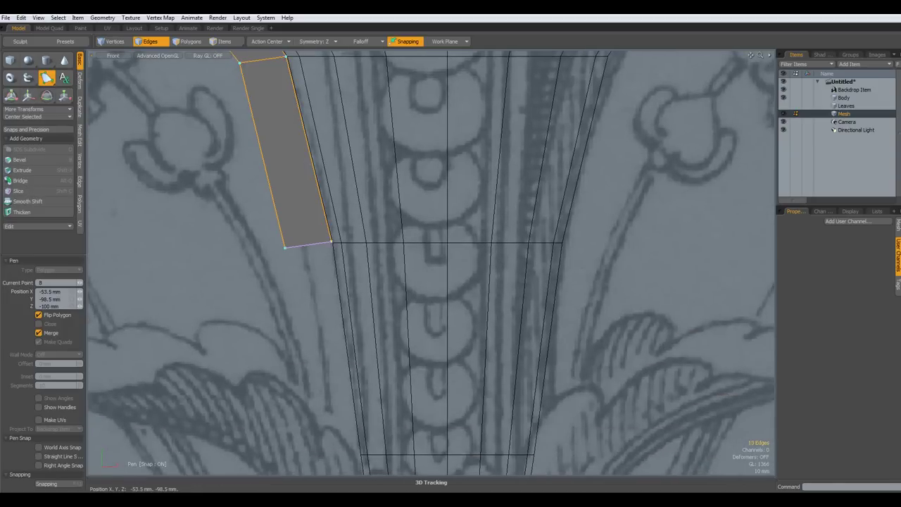
left_click_drag(286, 246, 304, 244)
Add a quad down to the stem's edge loop at the leaf tips and narrow its lower end
left_click_drag(336, 358, 281, 0, "alt")
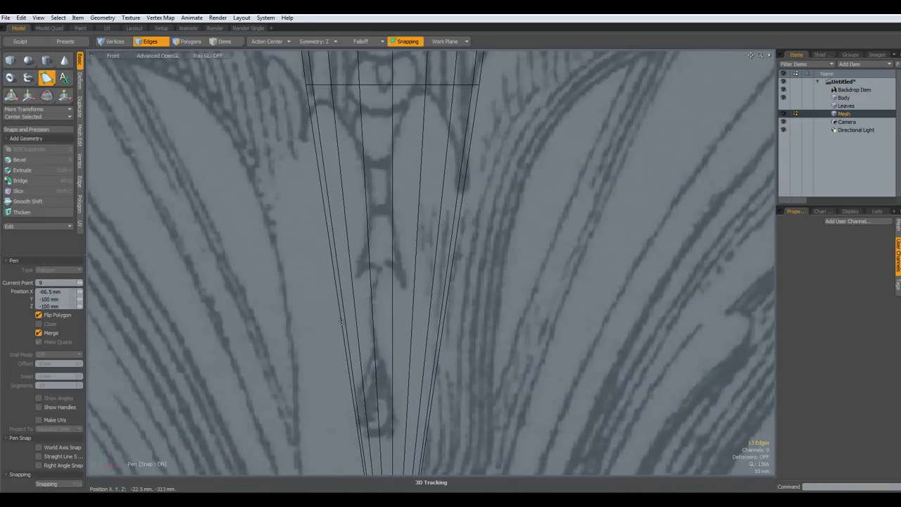
left_click_drag(295, 88, 335, 263, "alt")
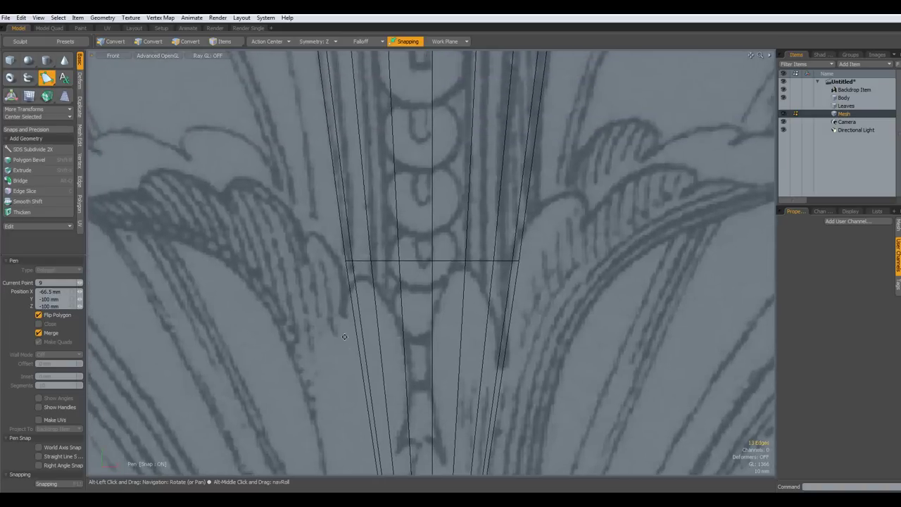
left_click(344, 261)
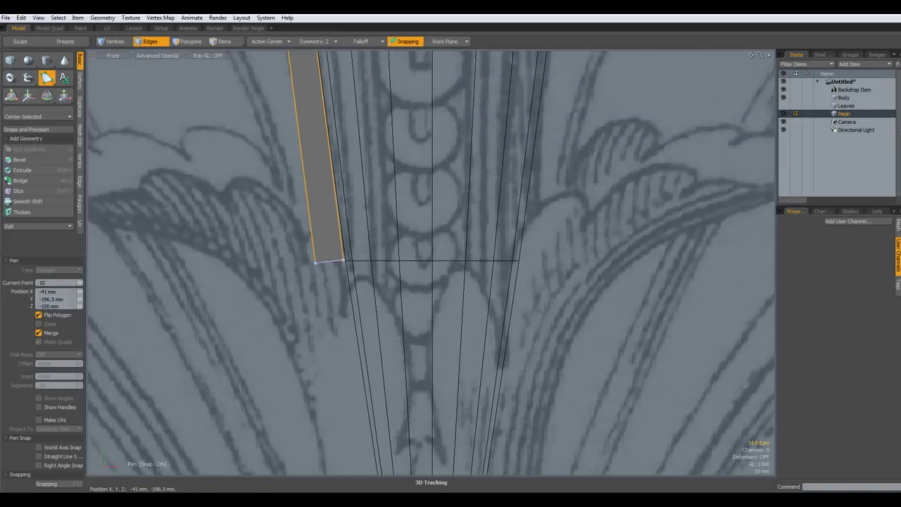
left_click(316, 262)
left_click_drag(316, 263, 321, 260)
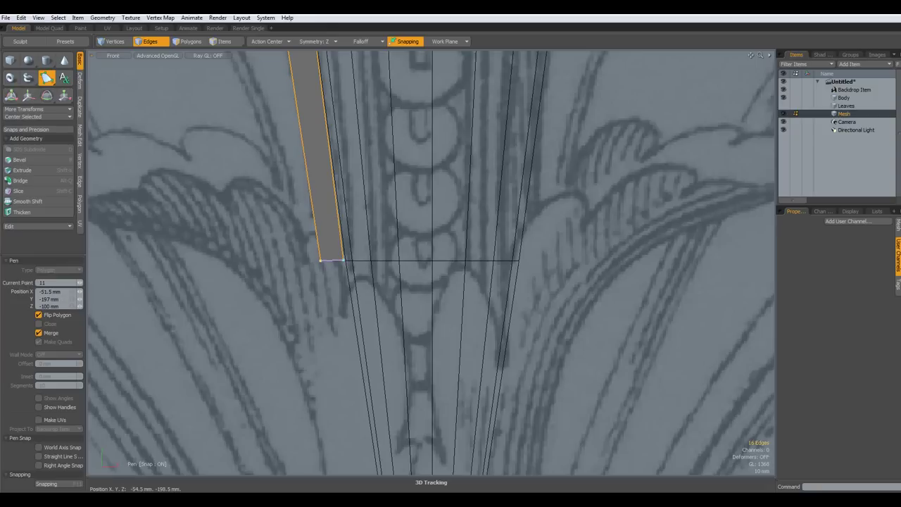
scroll(345, 296, "down", 2)
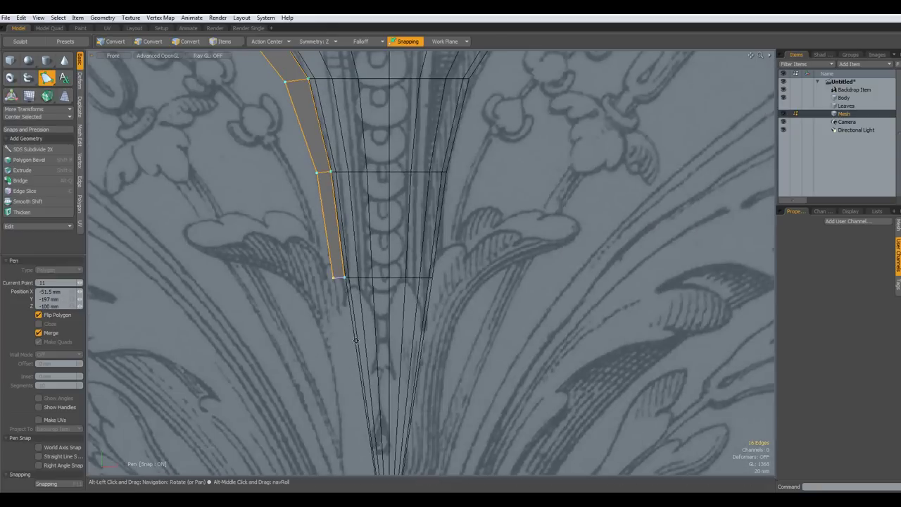
Extend the strip with one long quad down to the collar at the stem's base and finish the Pen tool
left_click_drag(376, 388, 336, 182, "alt")
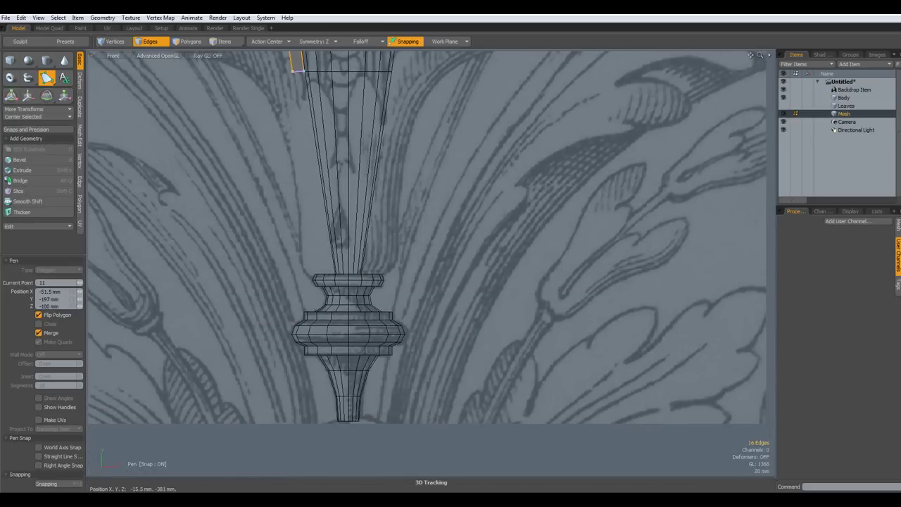
left_click(327, 271)
key("space")
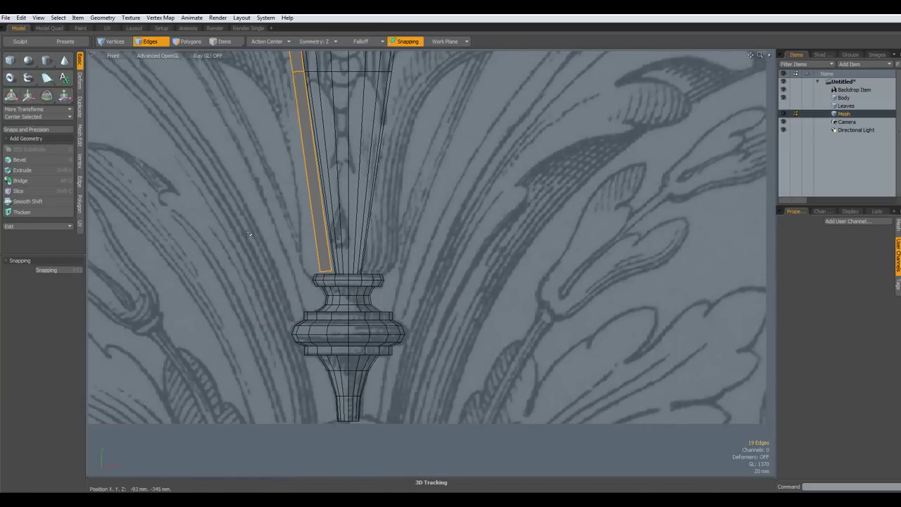
Hide the backdrop and the Body so only the bracket mesh is displayed
scroll(277, 210, "down", 3)
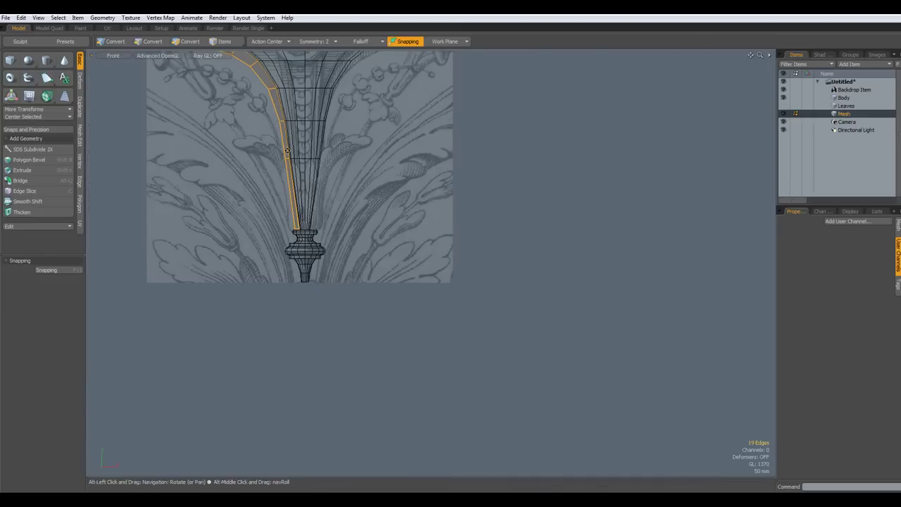
left_click_drag(271, 114, 425, 357, "alt+shift")
key("2")
scroll(376, 255, "up", 2)
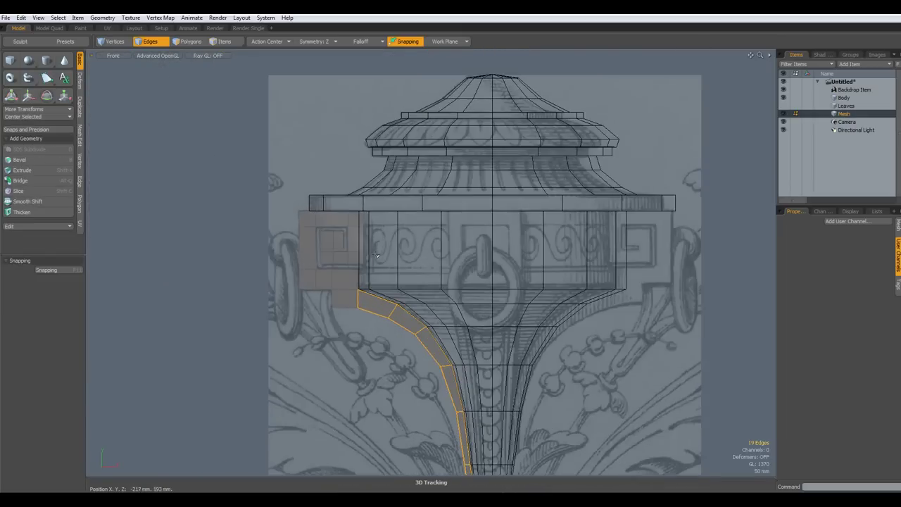
left_click(783, 89)
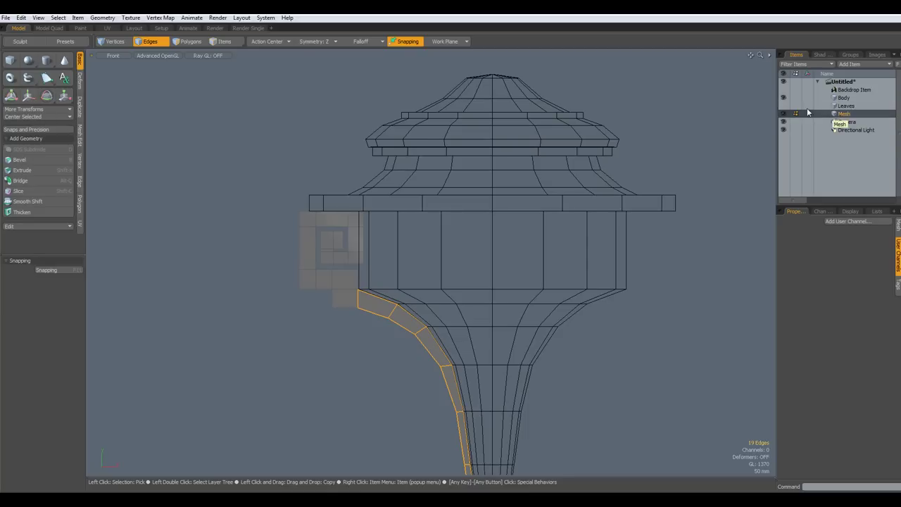
left_click(784, 97)
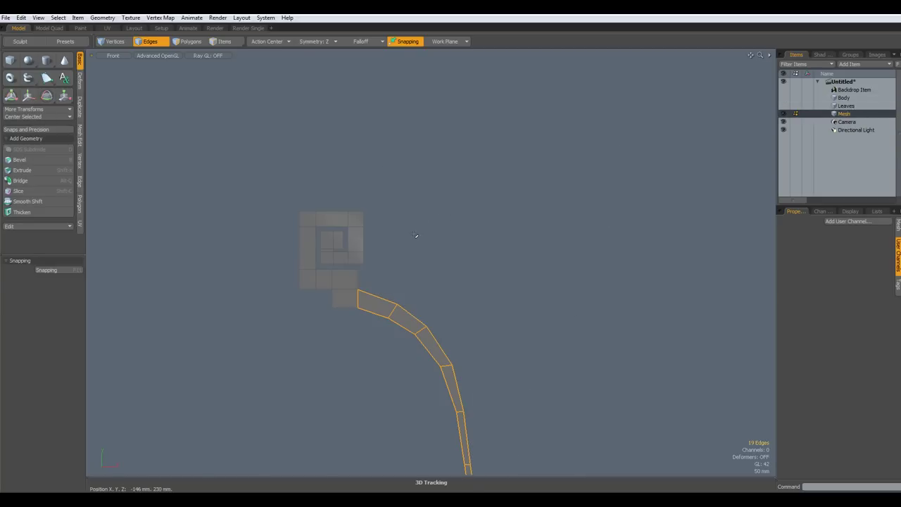
Loop slice the spiral's top row lengthwise with two symmetric slices at 5.5 %
scroll(329, 212, "up", 3)
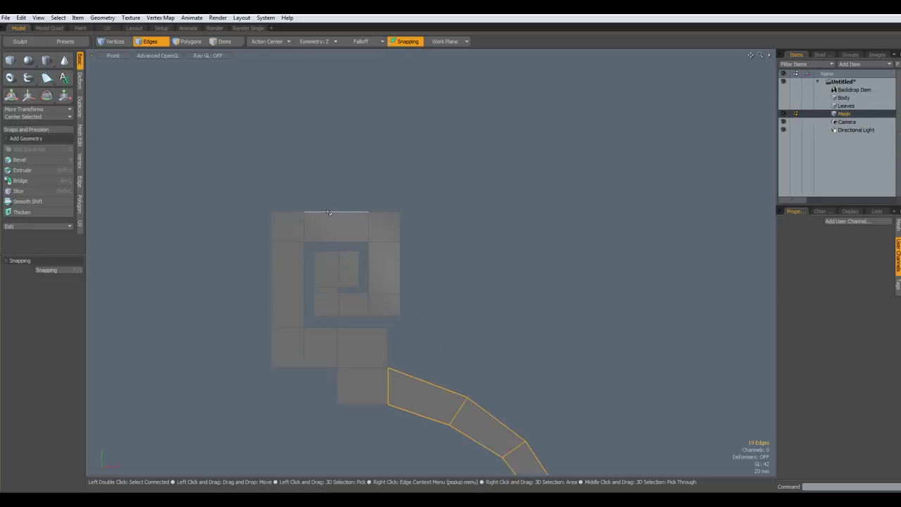
scroll(329, 212, "up", 3)
left_click_drag(336, 258, 488, 191, "alt")
left_click(549, 201)
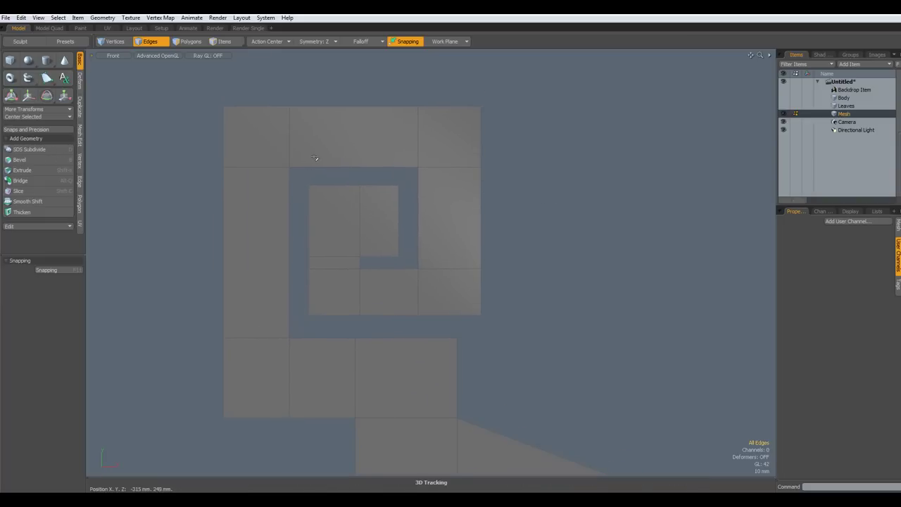
left_click_drag(304, 147, 296, 222, "alt")
left_click(309, 224)
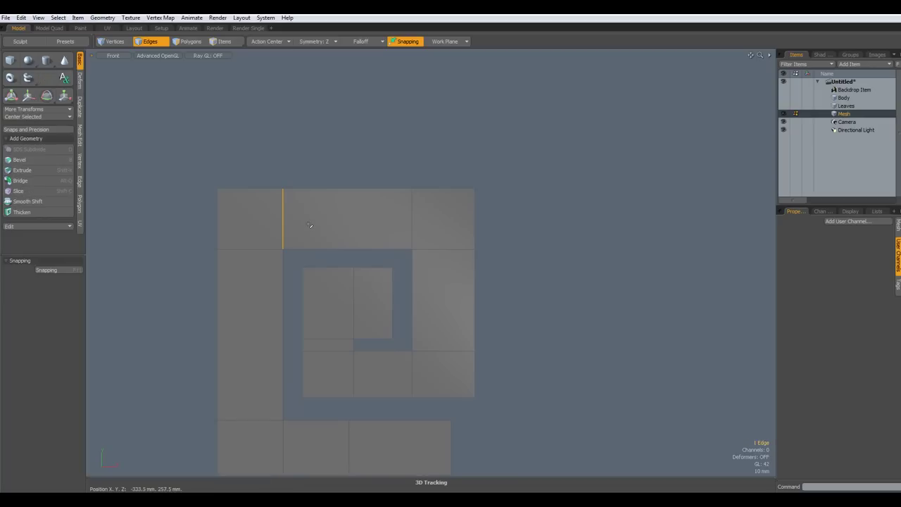
key("alt+c")
left_click_drag(310, 224, 305, 223)
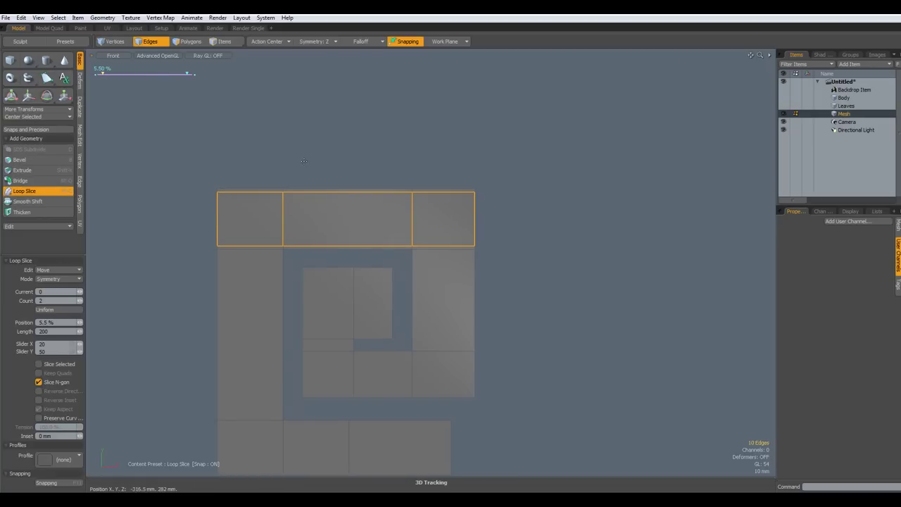
key("space")
Loop slice the top row's middle block crosswise near both of its ends
left_click_drag(315, 180, 307, 206)
key("alt+c")
key("space")
Loop slice the spiral's outer left column lengthwise with two symmetric slices at 6.0 %
left_click(248, 249)
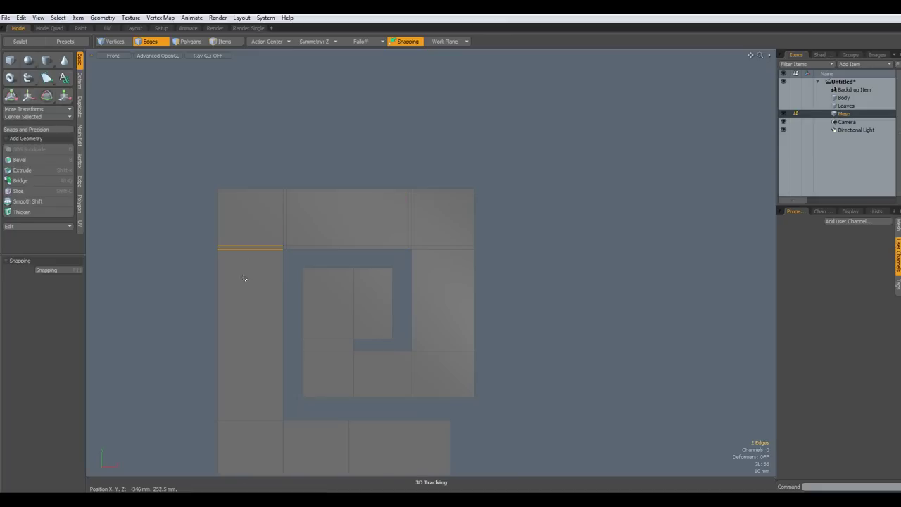
key("alt+c")
left_click_drag(243, 277, 250, 278)
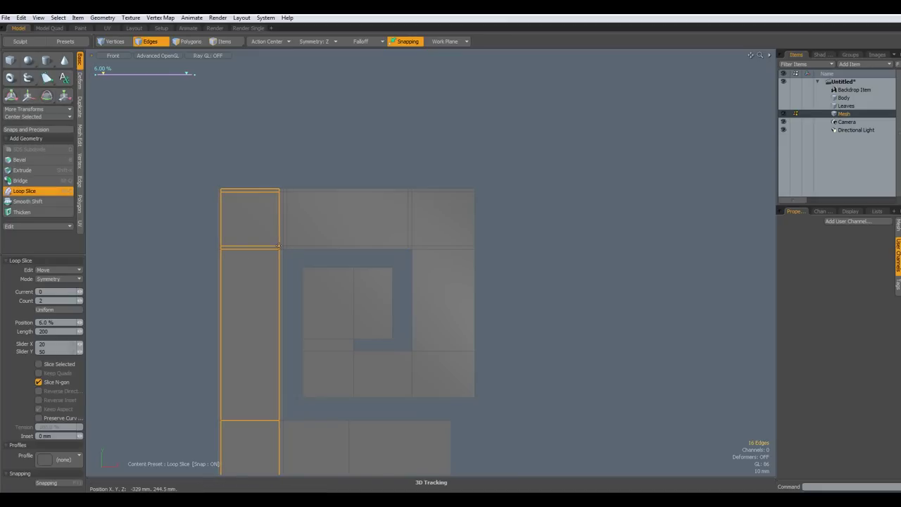
scroll(283, 246, "up", 3)
scroll(283, 246, "up", 3)
left_click_drag(304, 313, 334, 311)
key("space")
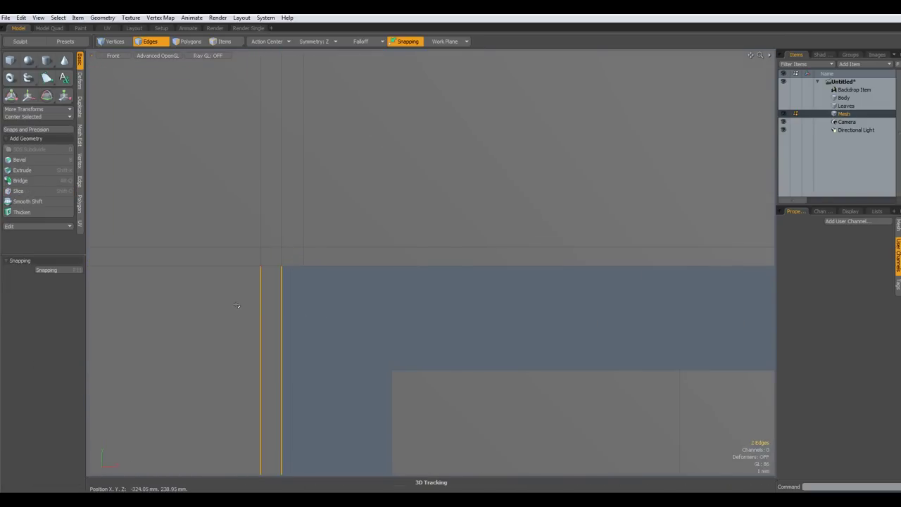
Add crosswise support loops near the ends of the outer left column and preview the subdivided shape
key("alt+c")
mouse_move(318, 318)
left_mouse_down()
mouse_move(335, 309)
mouse_move(335, 337)
mouse_move(335, 316)
left_mouse_up()
key("space")
scroll(339, 296, "down", 3)
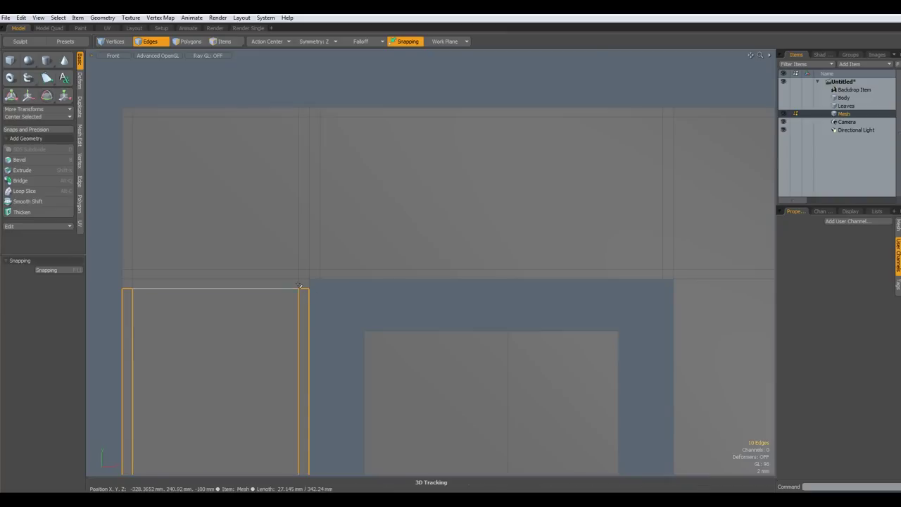
key("Tab")
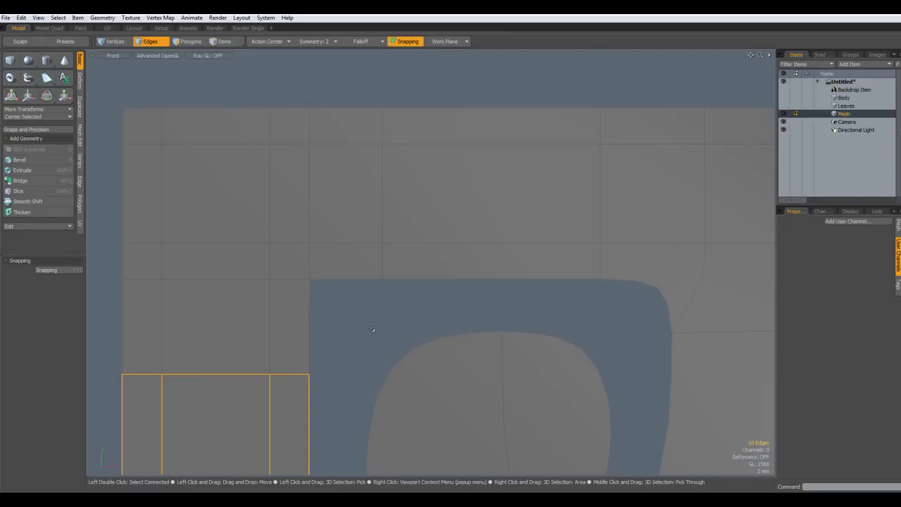
key("Tab")
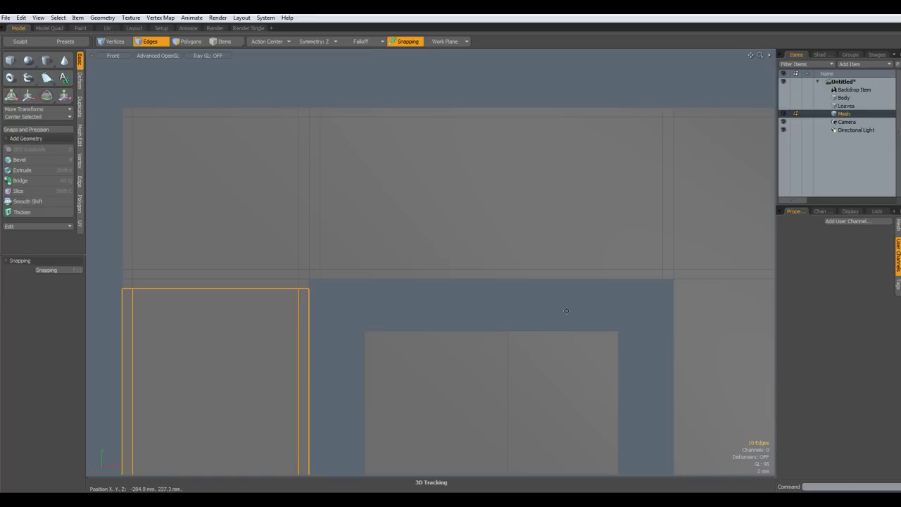
Add paired support loops along and across the spiral's right column
key("alt")
left_click_drag(565, 308, 444, 276, "alt")
key("alt+c")
key("space")
key("alt+c")
left_click_drag(363, 290, 458, 147)
key("space")
left_click(398, 289)
key("alt+c")
key("space")
left_click(451, 385)
key("alt+c")
key("space")
Add paired support loops to the spiral's innermost blocks and the short row beneath them
left_click_drag(321, 377, 317, 397)
key("space")
left_click(392, 410)
key("alt+c")
left_click_drag(400, 412, 391, 340)
key("space")
left_click(345, 317)
key("alt+c")
key("space")
left_click(390, 340)
left_click_drag(390, 288, 388, 316)
key("alt+c")
key("space")
Add paired support loops along and across the outer spiral's bottom row
scroll(586, 363, "down", 6)
scroll(543, 399, "up", 2)
left_click_drag(544, 398, 483, 249, "alt")
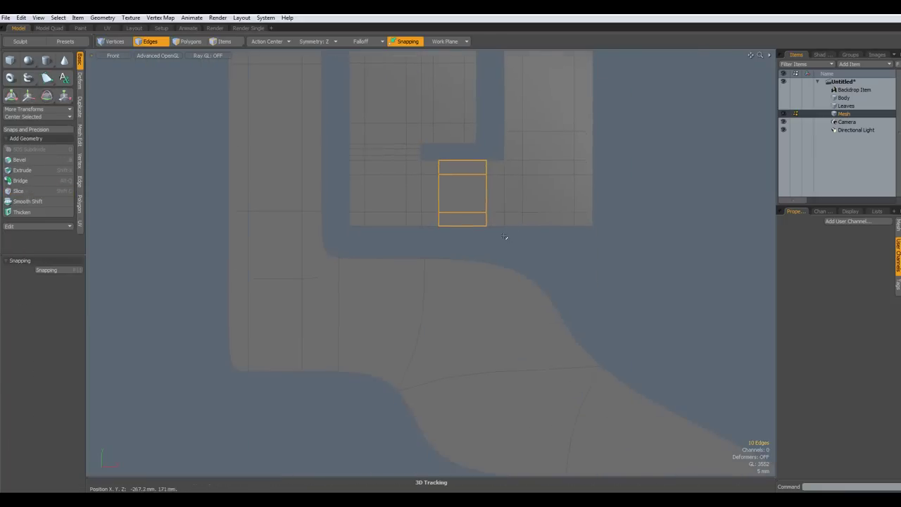
left_click(321, 300)
key("alt+c")
left_click_drag(331, 300, 378, 300)
key("space")
left_click_drag(375, 253, 373, 294)
key("alt+c")
key("space")
Add paired support loops through the lower connecting block and along both sides of the curved strip
left_click_drag(476, 254, 477, 292)
key("alt+c")
key("space")
left_click_drag(406, 410, 461, 410)
key("alt+c")
key("space")
Insert a single edge loop across the curved strip beside the lower block with Add Loop, at about 3.43 %
left_click_drag(643, 365, 408, 177, "alt")
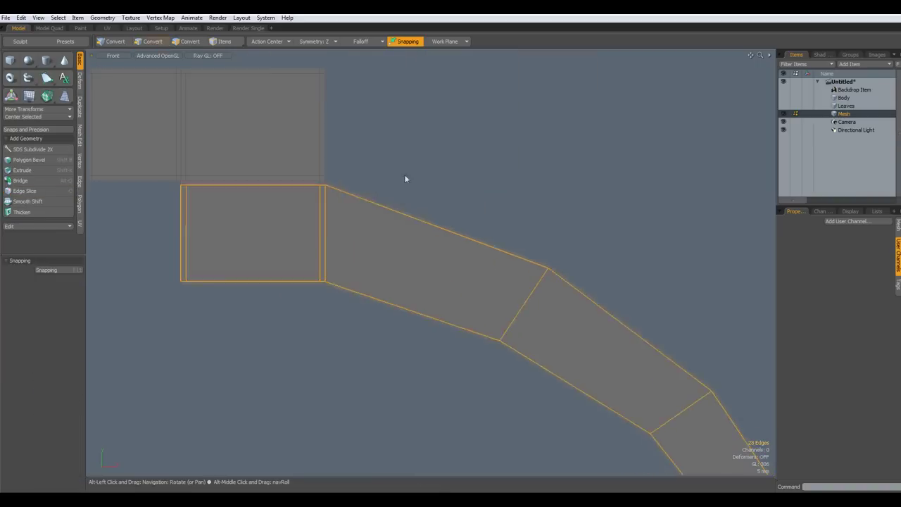
left_click(409, 177)
left_click(80, 185)
left_click(43, 142)
left_click_drag(369, 202, 333, 187)
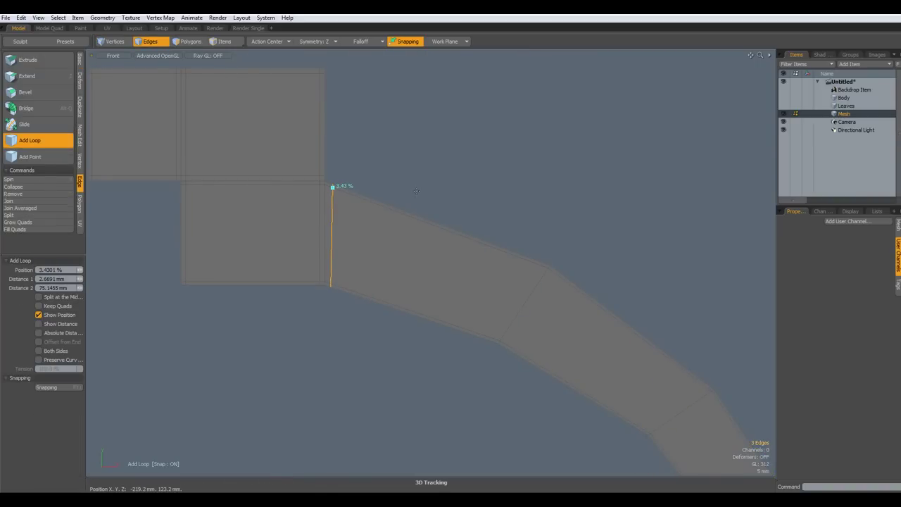
key("space")
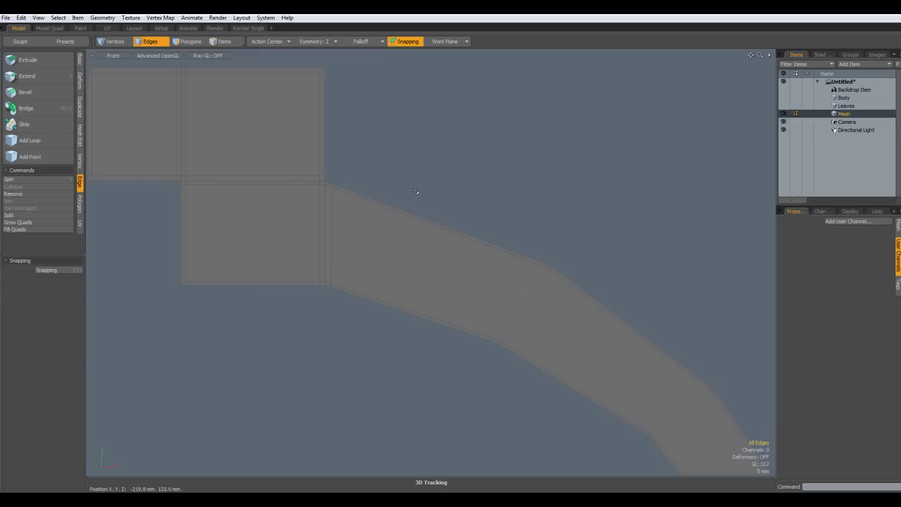
Show the Body in the Top view and center the bracket mesh on the Z axis
scroll(417, 192, "down", 10)
scroll(435, 269, "up", 2)
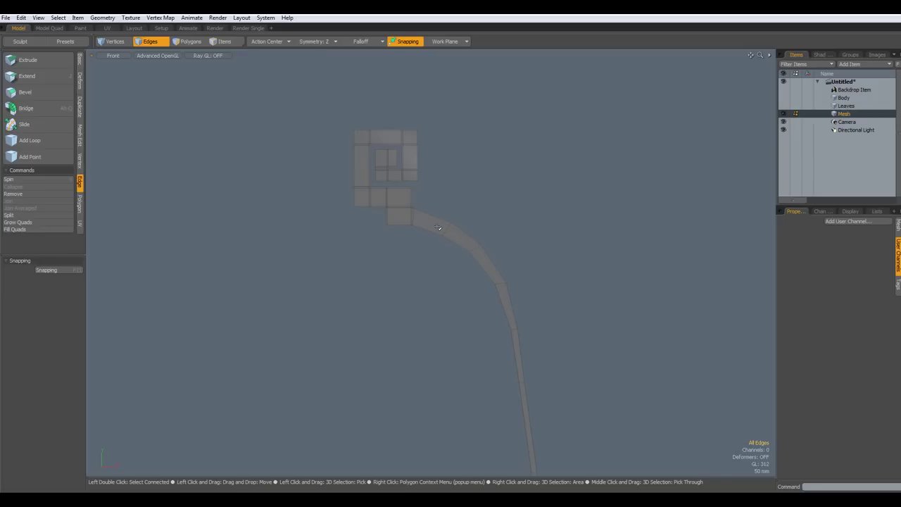
key("KP_7")
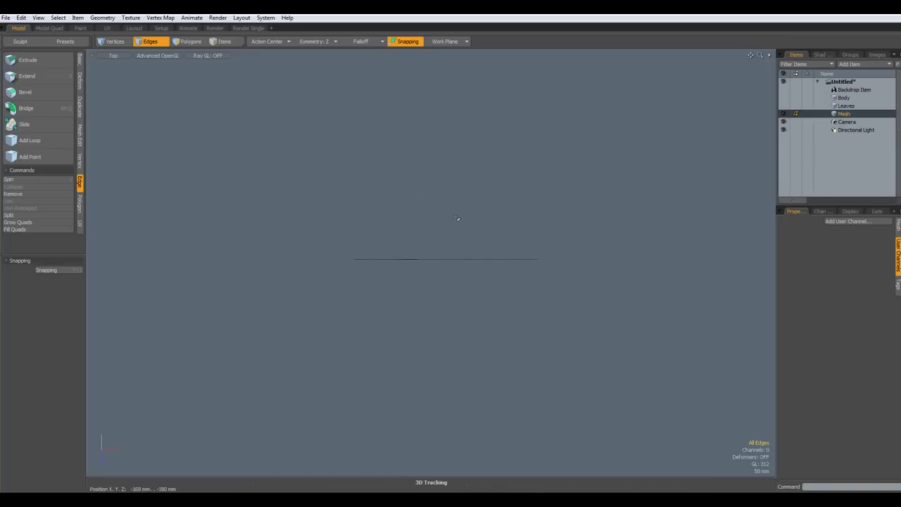
left_click(784, 98)
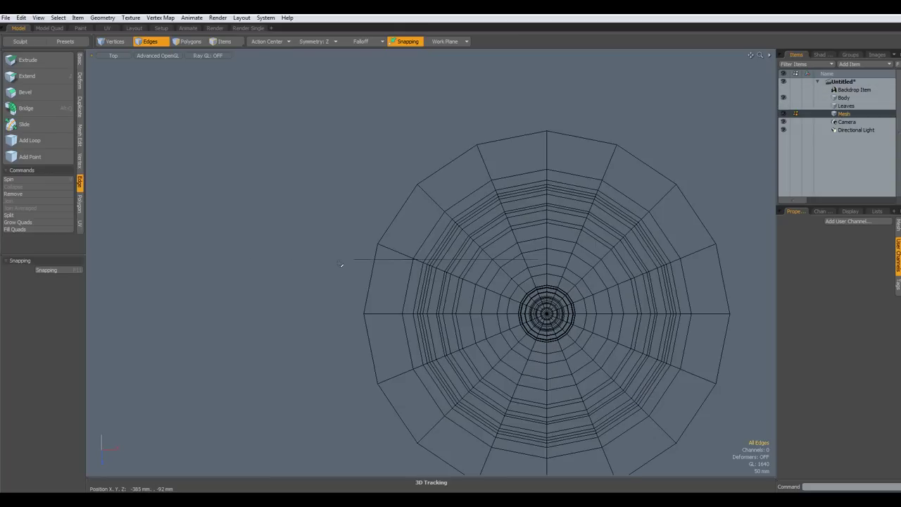
left_click(81, 61)
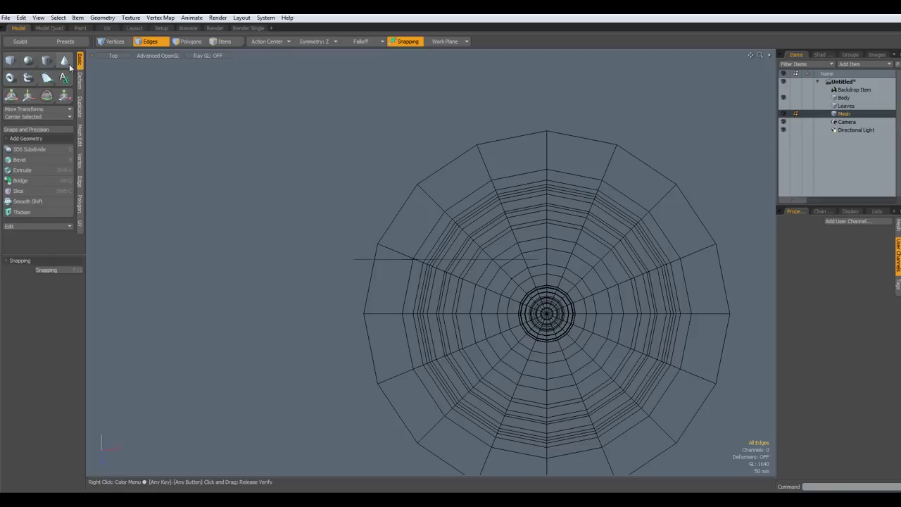
left_click(33, 116)
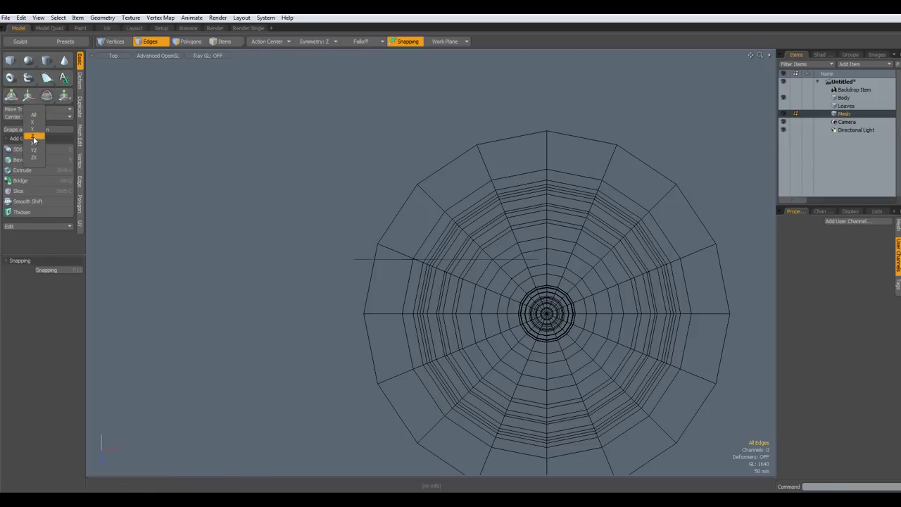
left_click(33, 137)
Switch to the Right view and hide the Body to isolate the bracket edge-on
key("ctrl+space")
left_click(368, 209)
key("2")
key("KP_3")
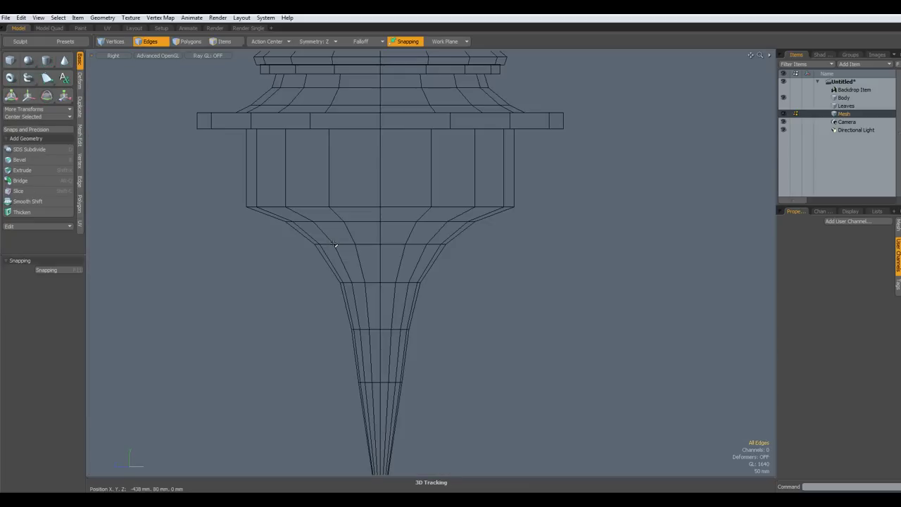
left_click(784, 97)
left_click_drag(562, 271, 514, 265, "alt")
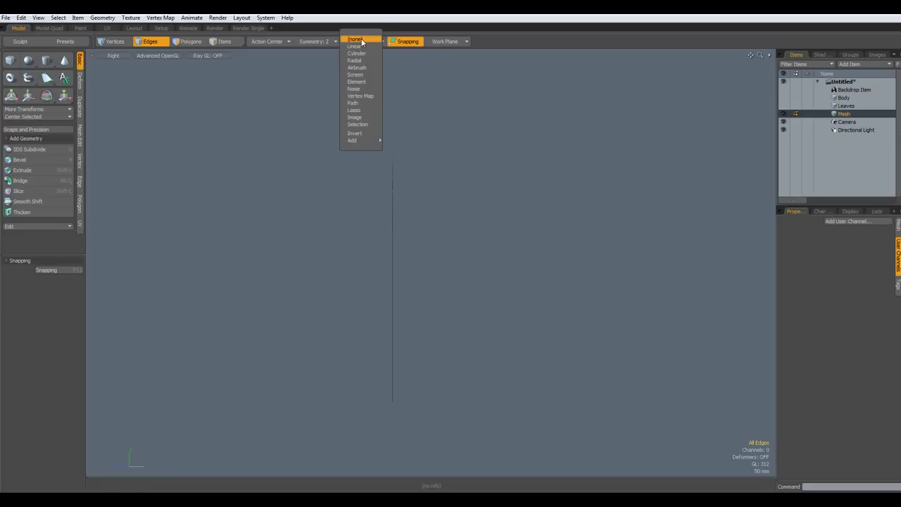
Apply a Linear falloff over the bracket's height from Y 296 mm to -388 mm and turn snapping off
left_click(363, 46)
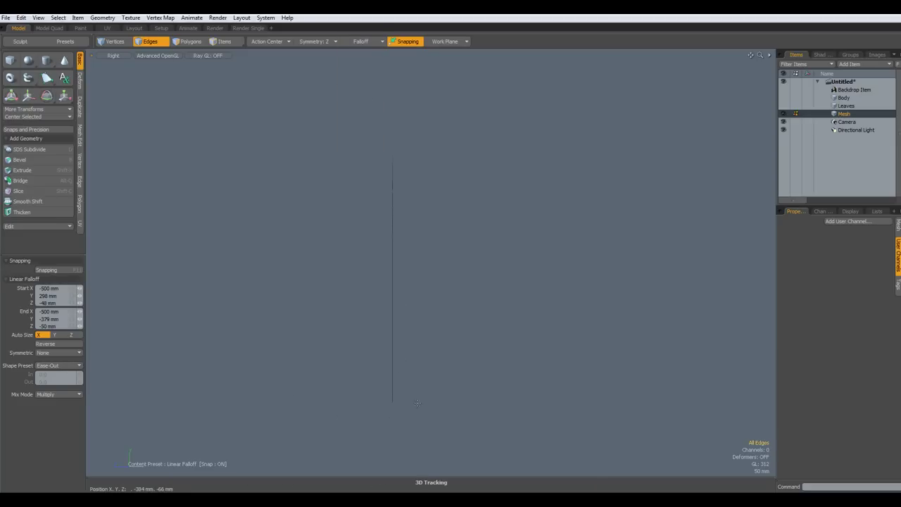
left_click_drag(392, 405, 392, 143)
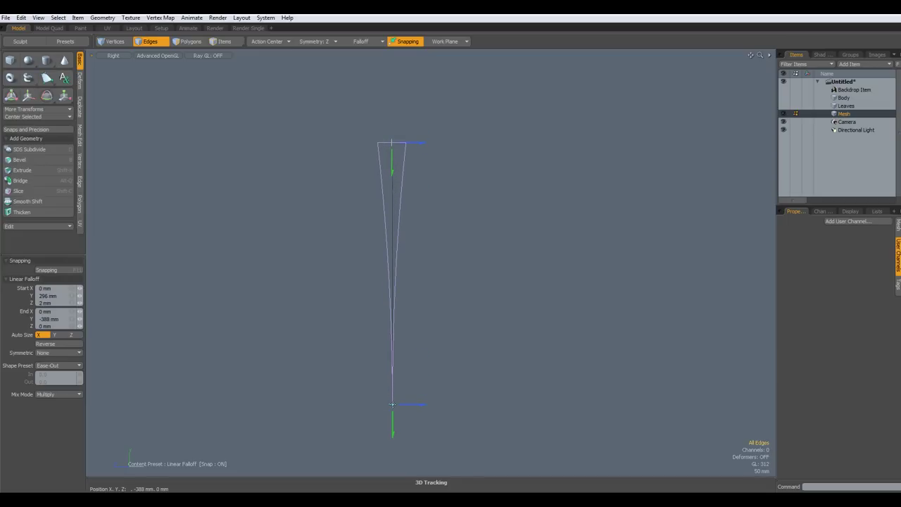
key("x")
scroll(354, 297, "down", 2)
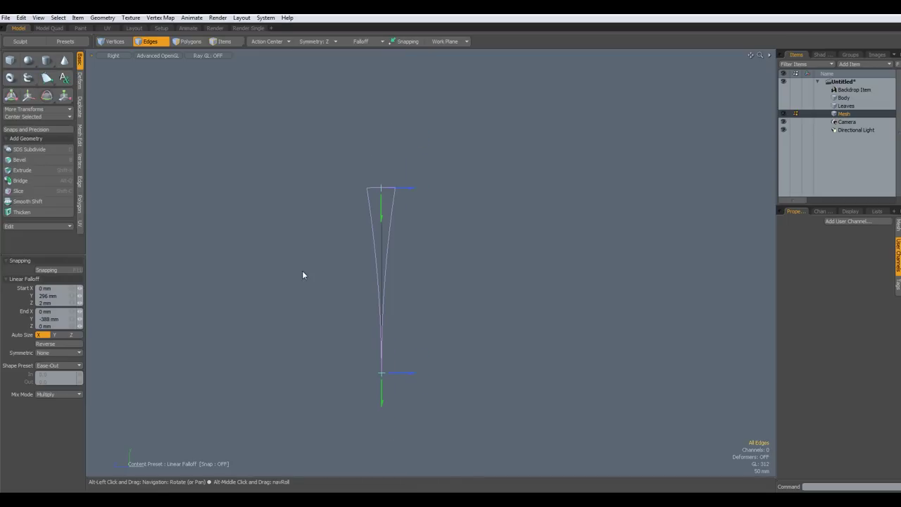
Turn symmetry off and bend the bracket by moving it -72 mm in Z with the falloff, then drop the tools
key("w")
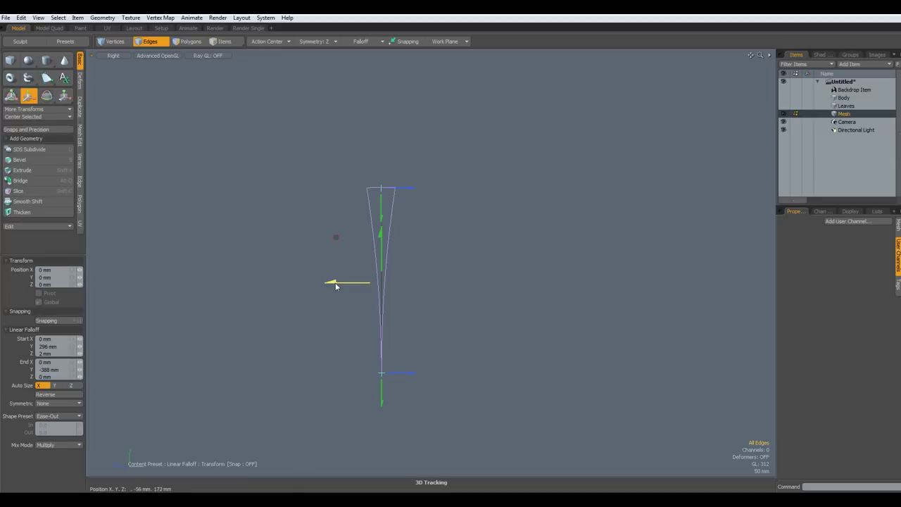
left_click_drag(336, 236, 343, 237)
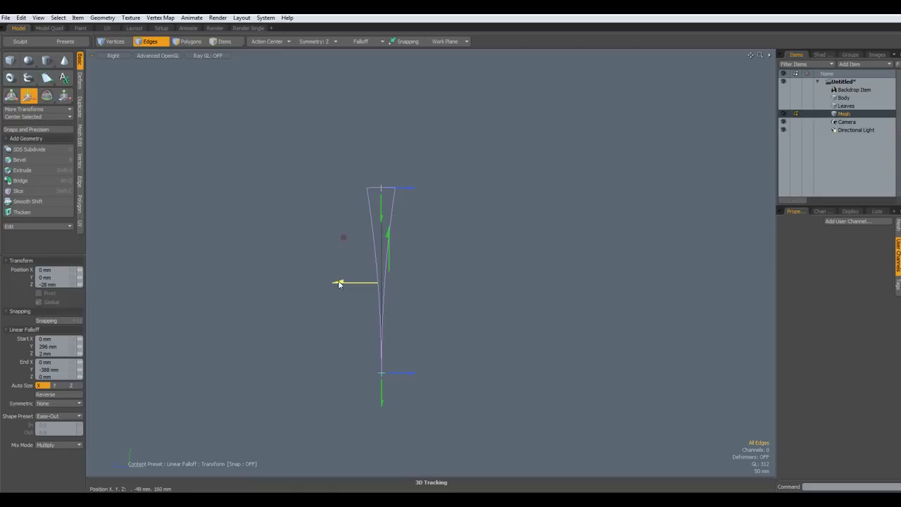
left_click(318, 43)
left_click(322, 21)
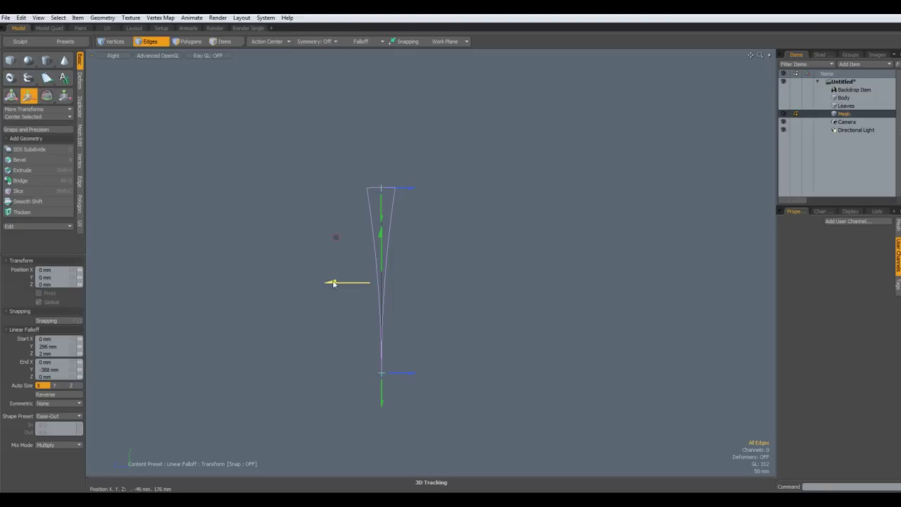
left_click_drag(336, 237, 356, 238)
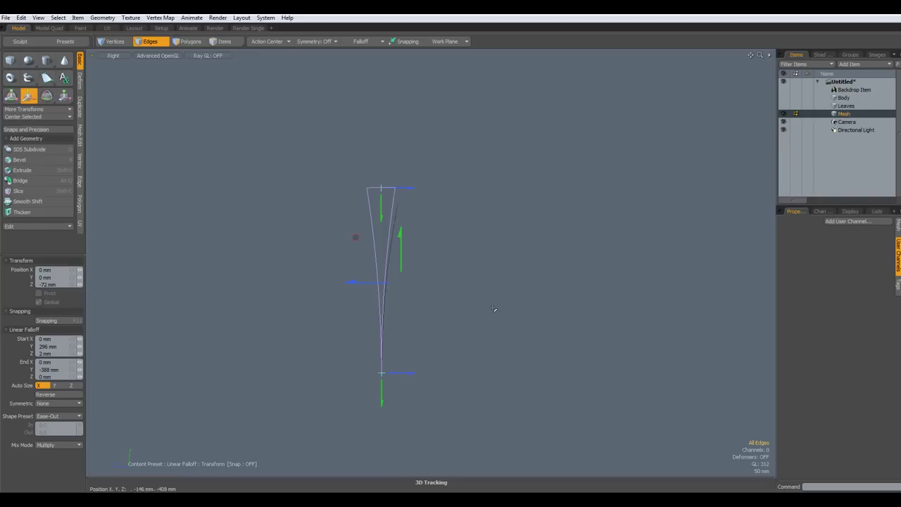
key("Escape")
key("Escape")
key("Escape")
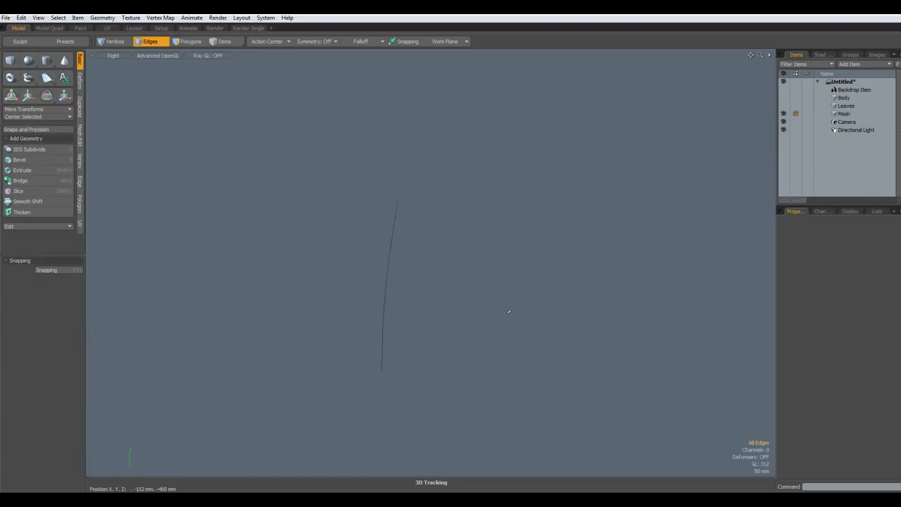
Show the Body and shift the bent bracket -3 mm in Z so it sits against the urn's tapered stem
left_click(783, 98)
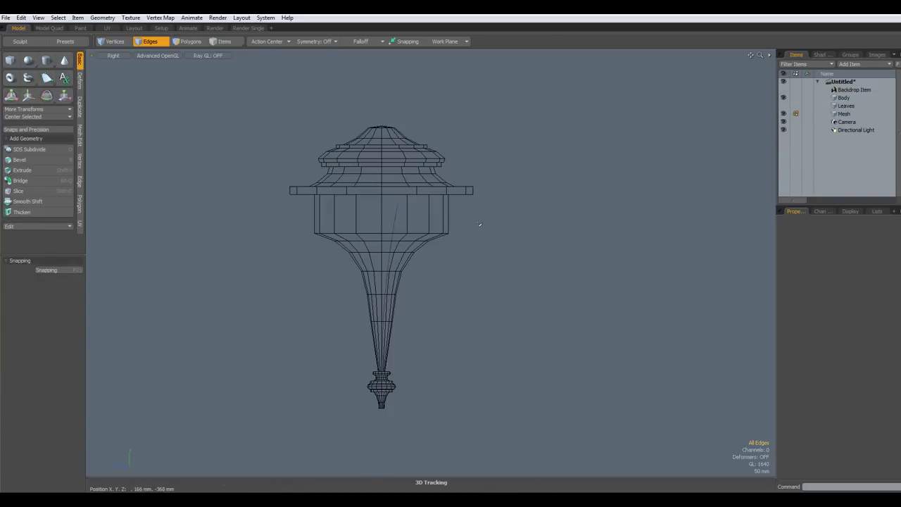
key("y")
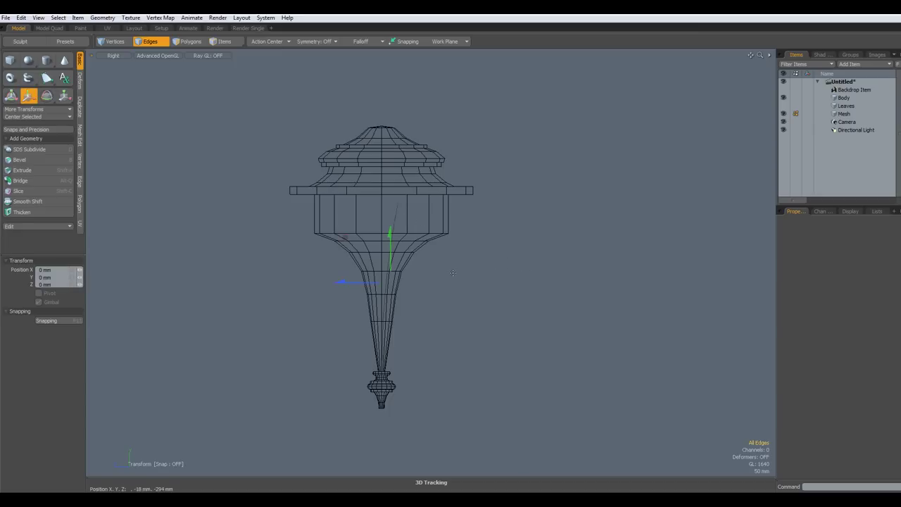
scroll(391, 372, "up", 3)
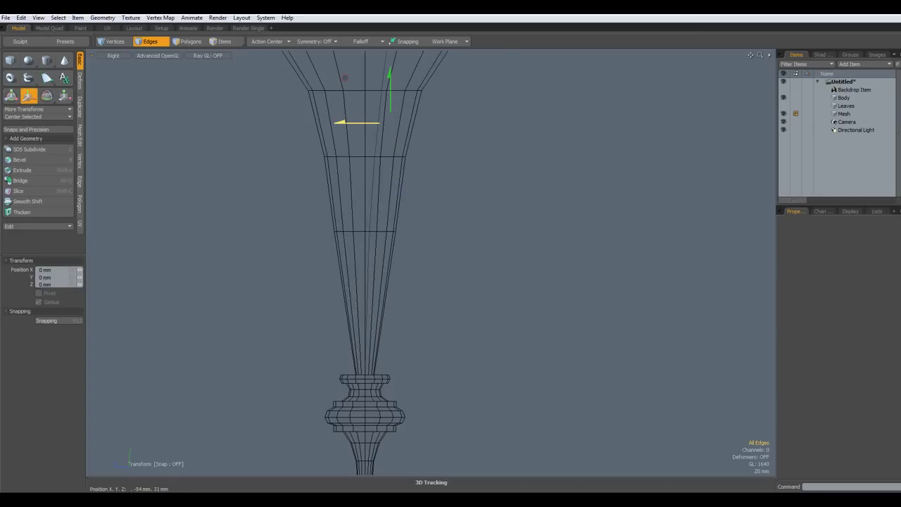
left_click_drag(390, 123, 393, 123)
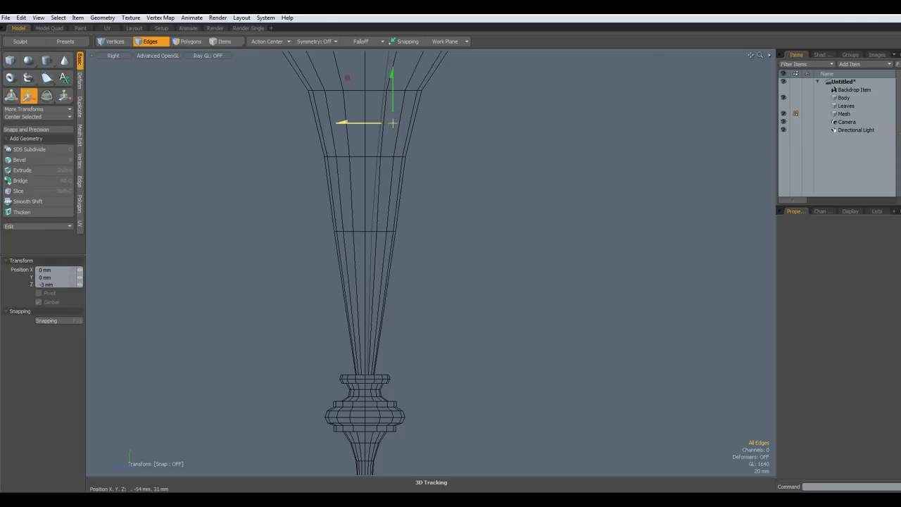
key("space")
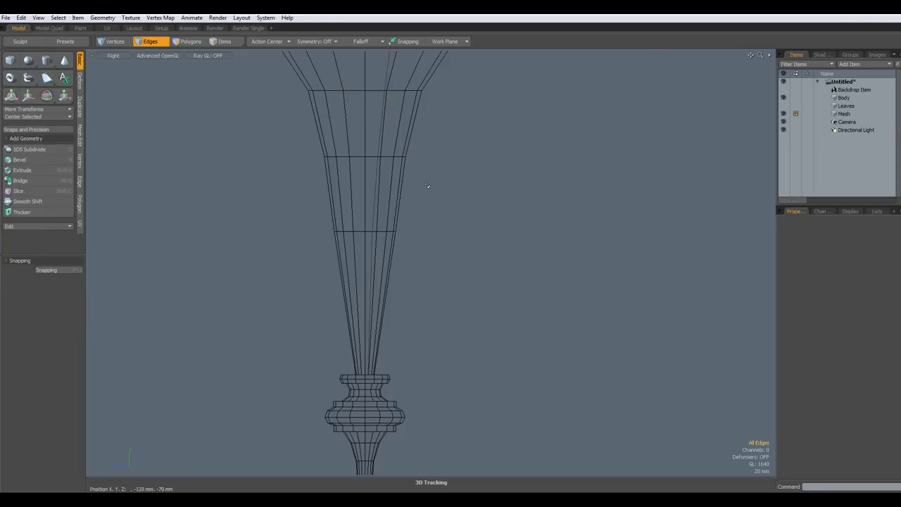
scroll(473, 204, "down", 5)
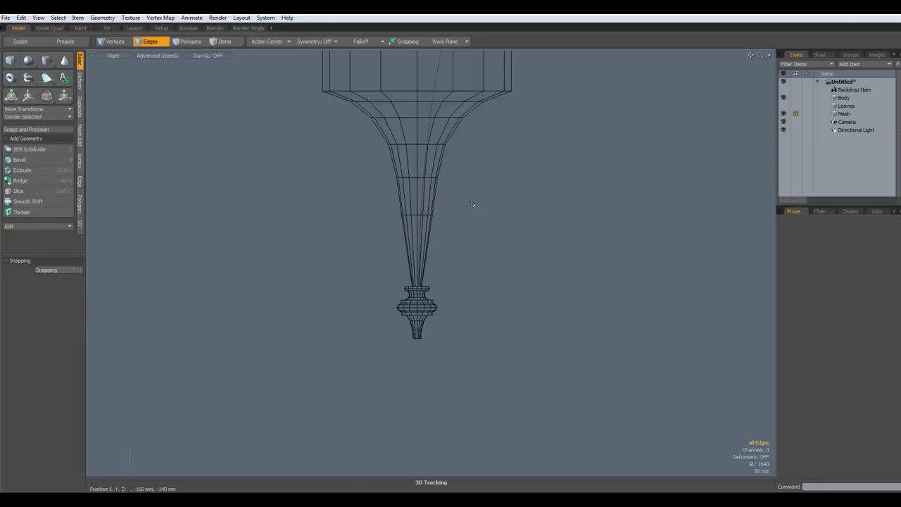
Hide the Body and mirror the bracket across the Z axis with inverted polygons and merged vertices
left_click(784, 97)
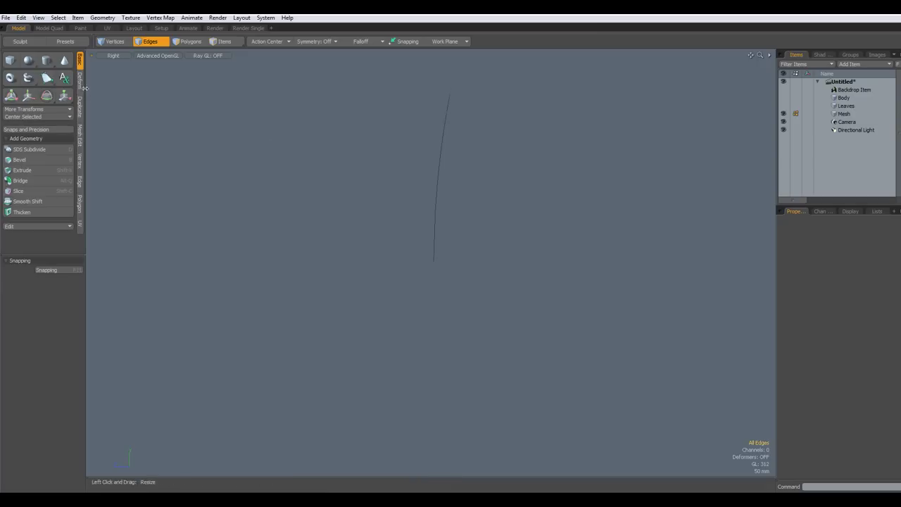
left_click(81, 111)
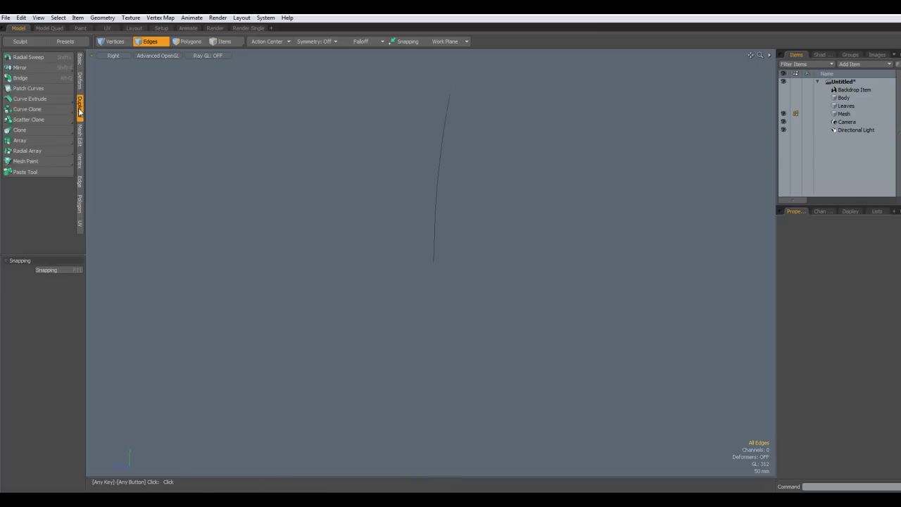
left_click(27, 66)
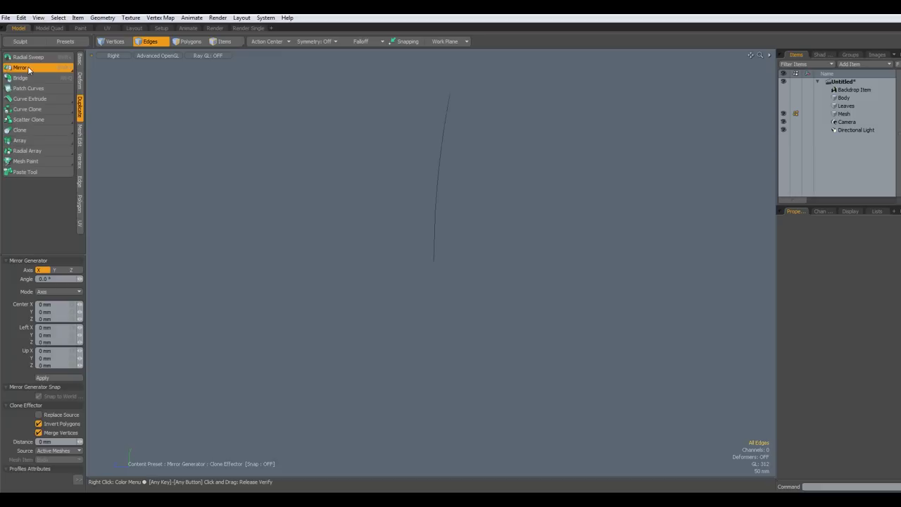
left_click(73, 270)
key("ctrl+space")
left_click(398, 225)
left_click_drag(533, 218, 471, 246, "alt")
left_click_drag(407, 214, 384, 284, "alt+shift")
scroll(383, 298, "up", 3)
mouse_move(404, 195)
left_mouse_down("alt")
mouse_move(447, 167)
mouse_move(435, 164)
mouse_move(400, 190)
mouse_move(402, 203)
left_mouse_up("alt")
scroll(396, 193, "up", 5)
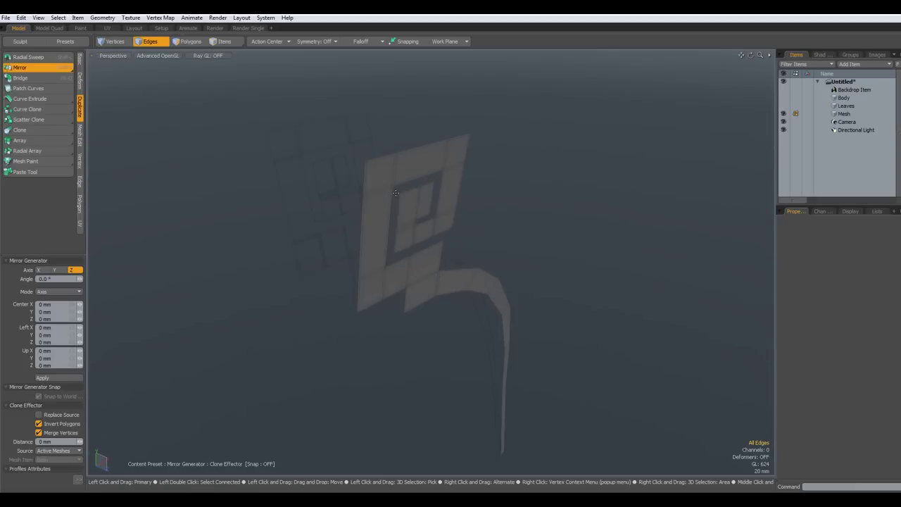
key("space")
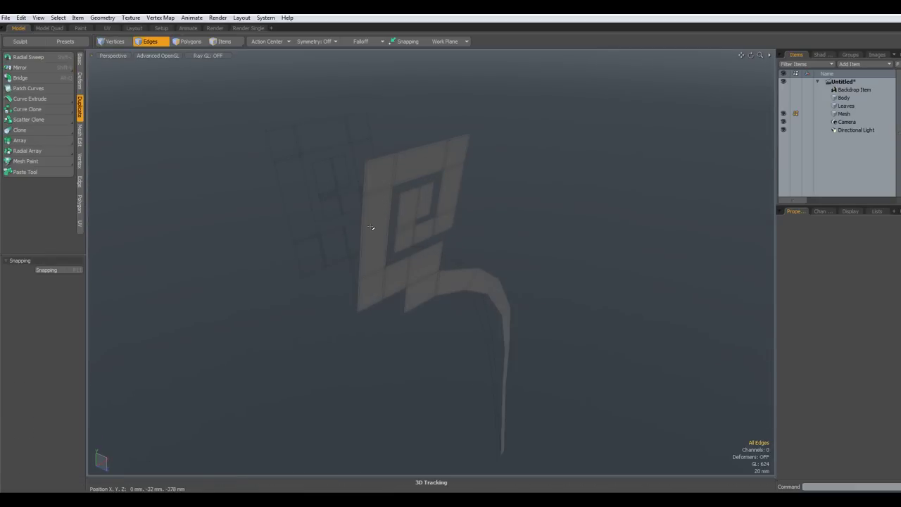
Select the outer border loops of both bracket halves and bridge them with 1 segment to close the sides
scroll(360, 237, "up", 3)
scroll(361, 237, "down", 1)
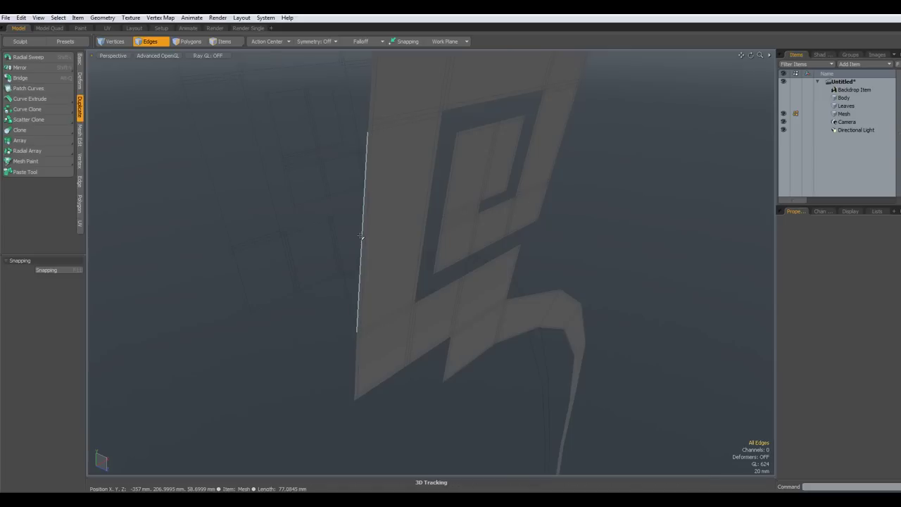
double_click(360, 252)
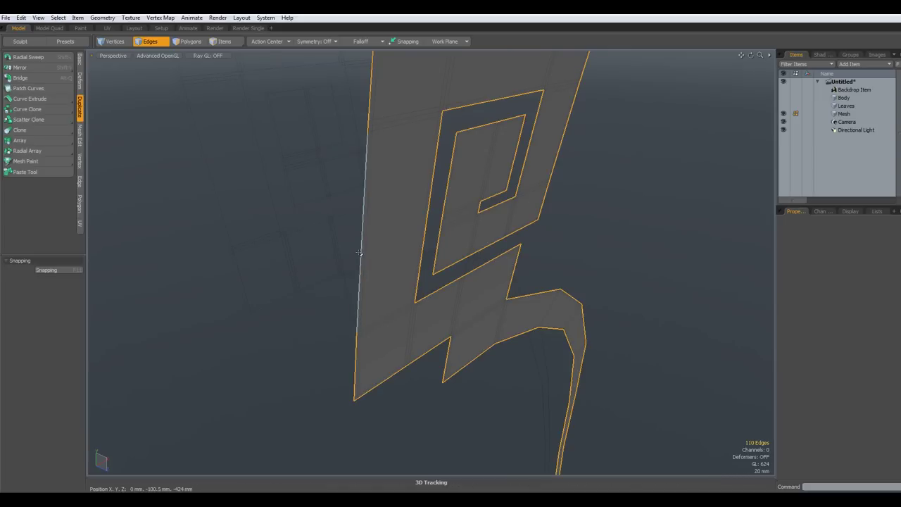
double_click(242, 298, "shift")
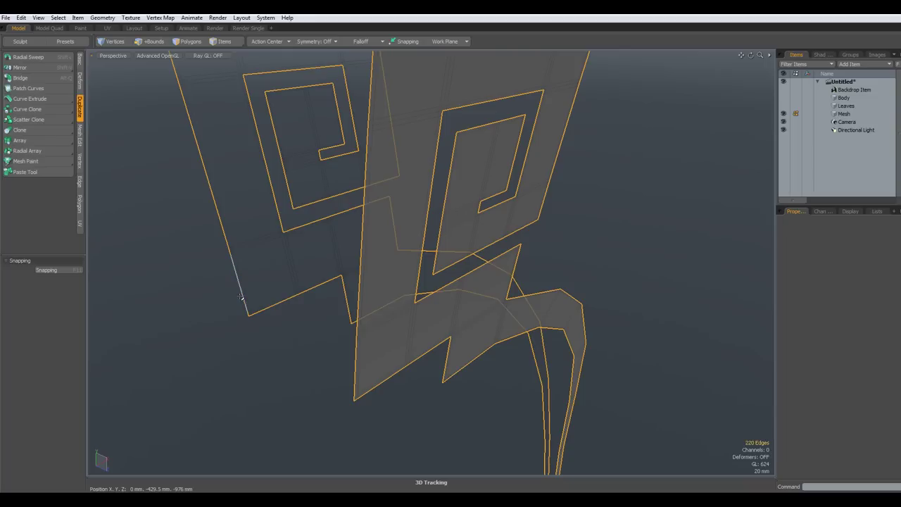
key("alt+c")
left_click(232, 297)
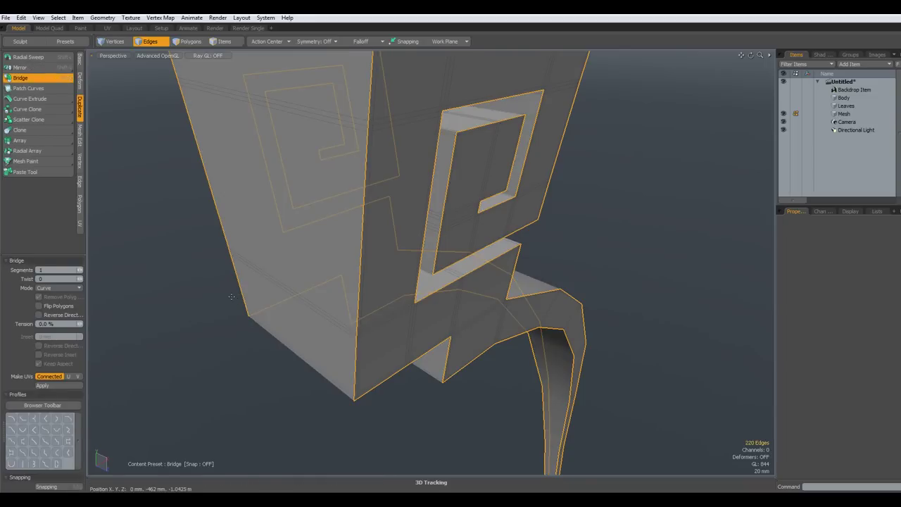
key("space")
Loop slice the bracket across its thickness with 2 symmetrical slices at 3.0 % from the edges
left_click_drag(325, 276, 310, 332)
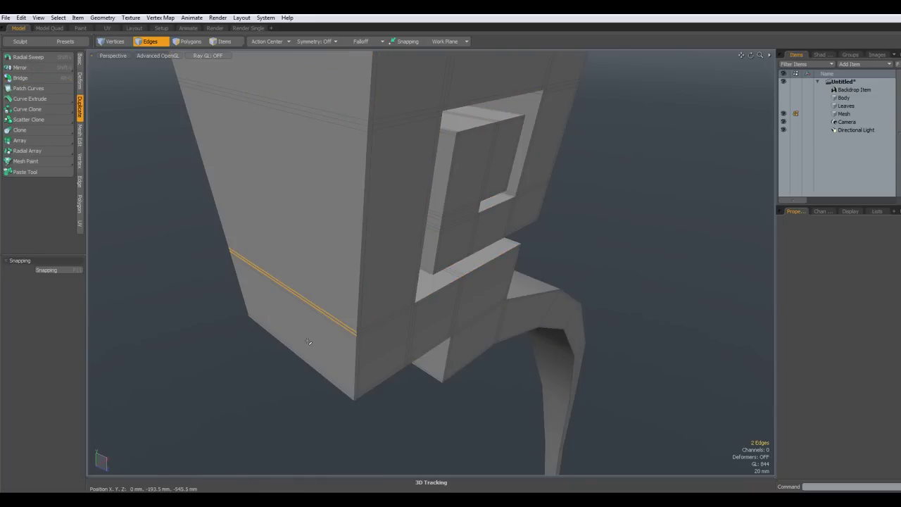
key("alt+c")
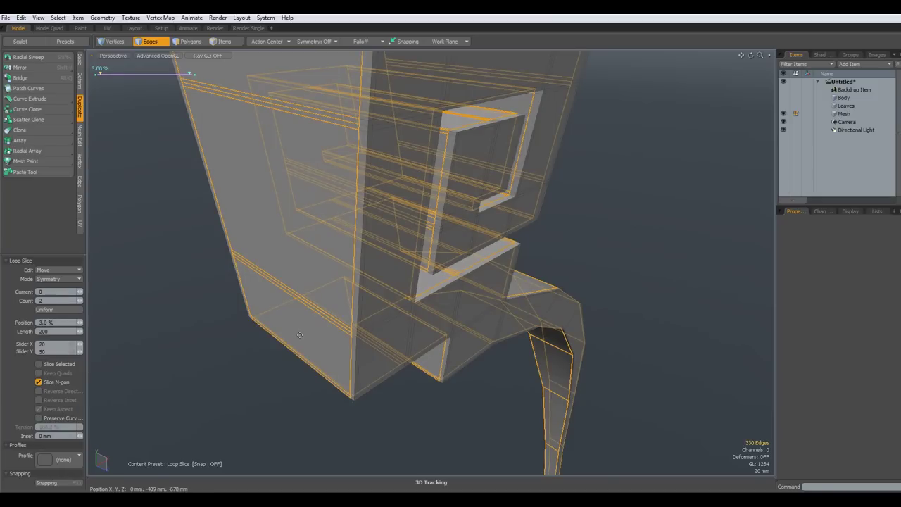
key("space")
left_click(209, 326)
Turn on subdivision surfaces for the bracket and inspect the smoothed spiral and curved strip
scroll(359, 267, "down", 5)
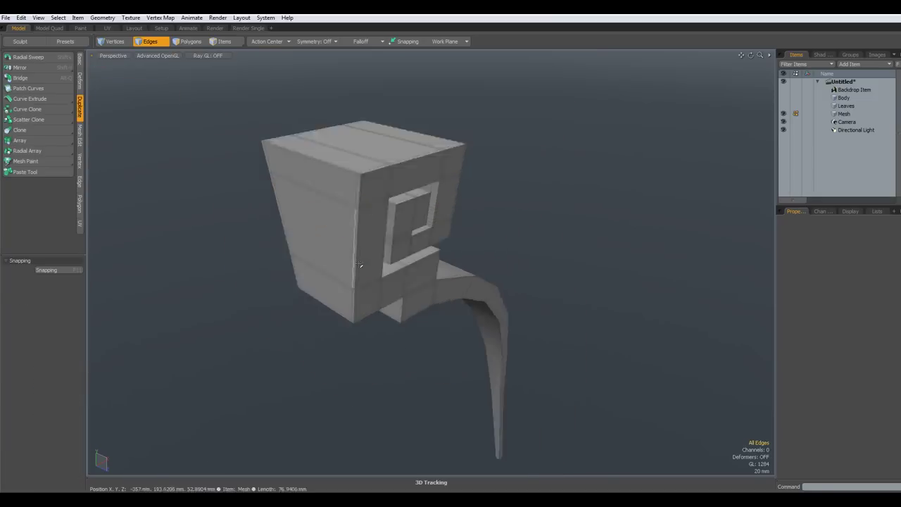
key("Tab")
scroll(361, 269, "up", 3)
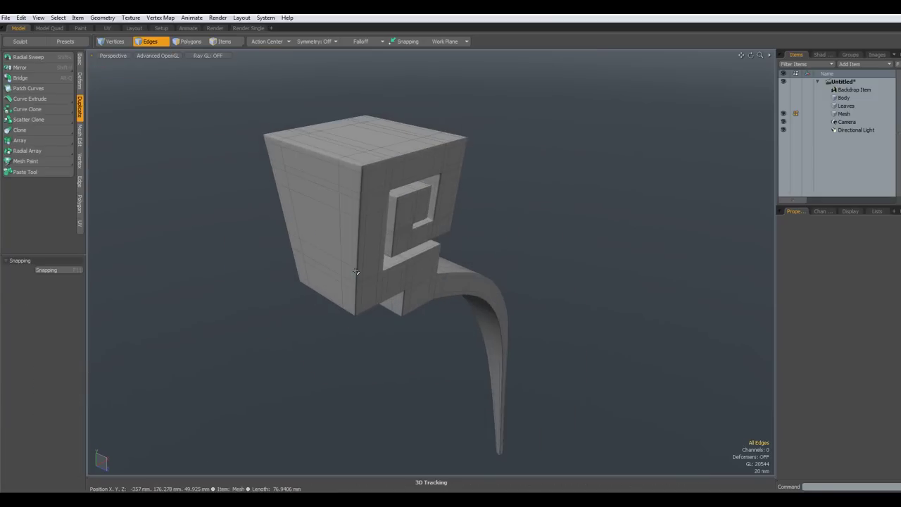
left_click_drag(400, 303, 373, 287, "alt")
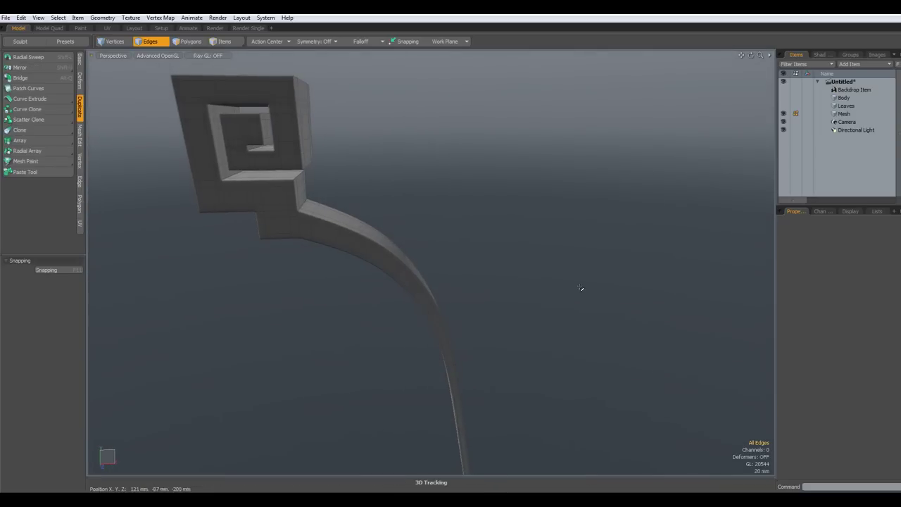
Activate the Body, Leaves and Mesh items together and view the assembled urn
left_click(843, 98)
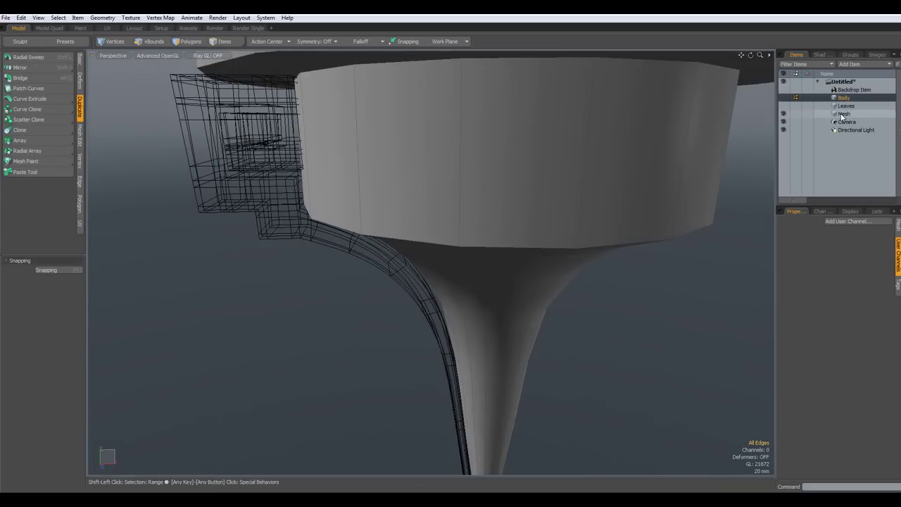
left_click(843, 114, "shift")
key("2")
scroll(586, 196, "down", 5)
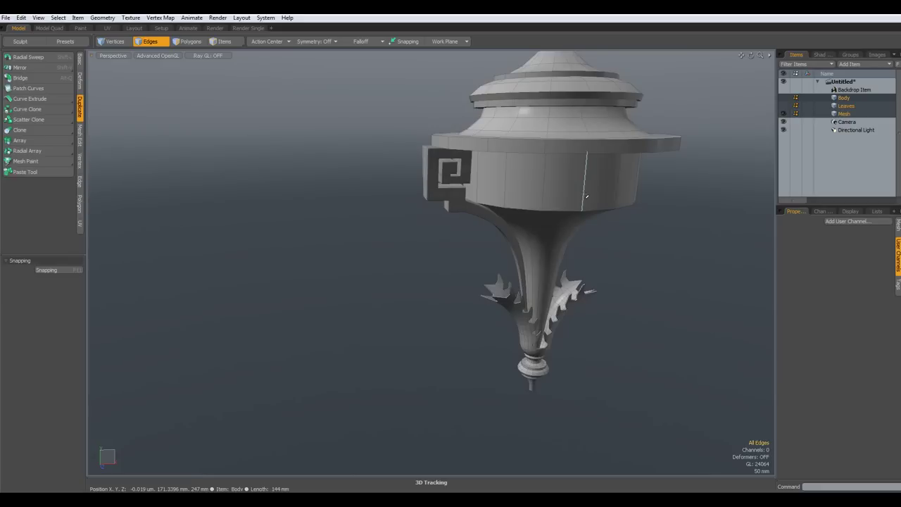
Try subdivision surface smoothing on all of the Body's polygons
key("3")
double_click(567, 126)
key("Tab")
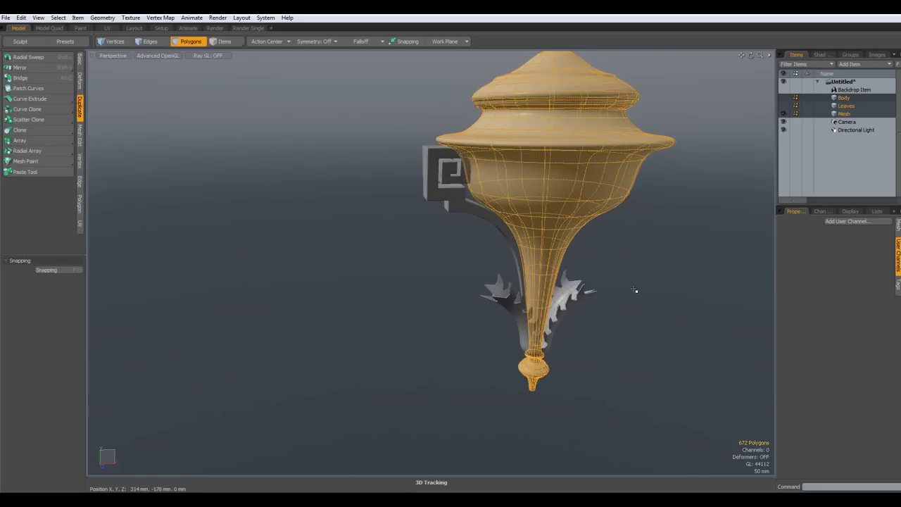
left_click(660, 246)
key("Tab")
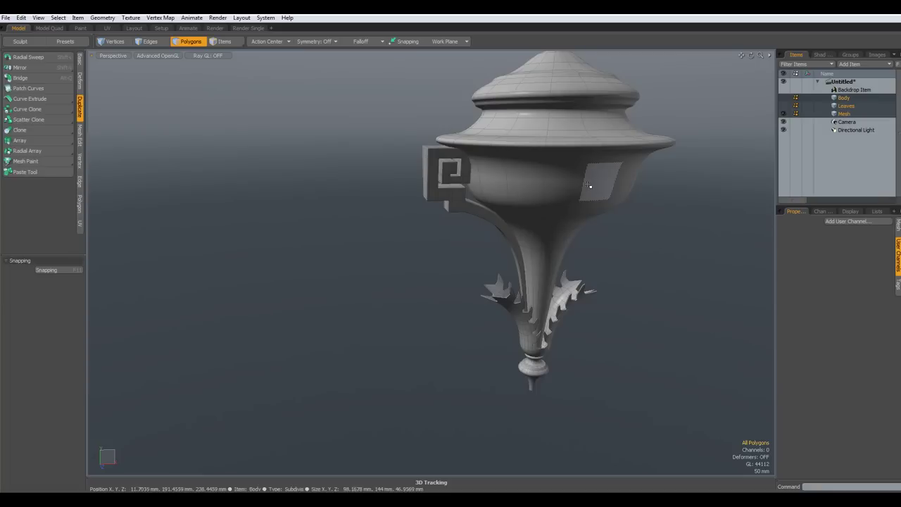
double_click(591, 184)
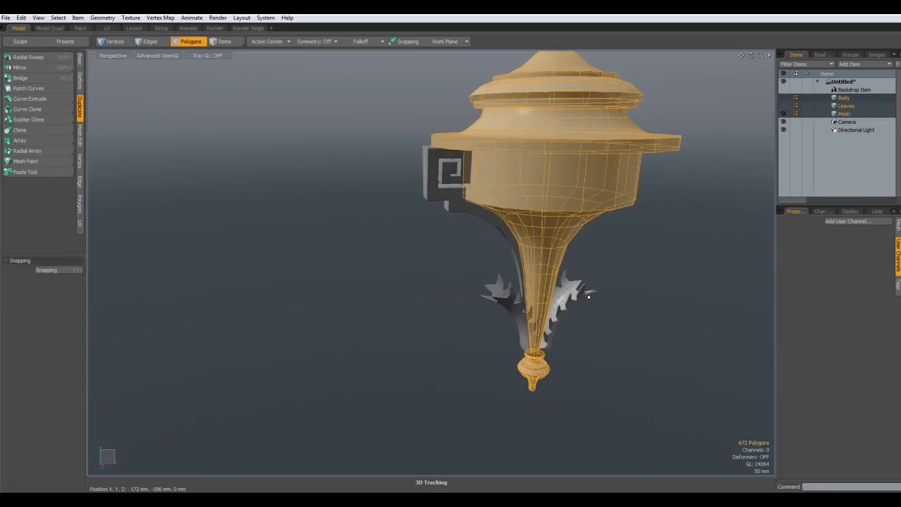
Make only the Body active, clear its polygon selection and hide the bracket mesh
left_click(842, 98)
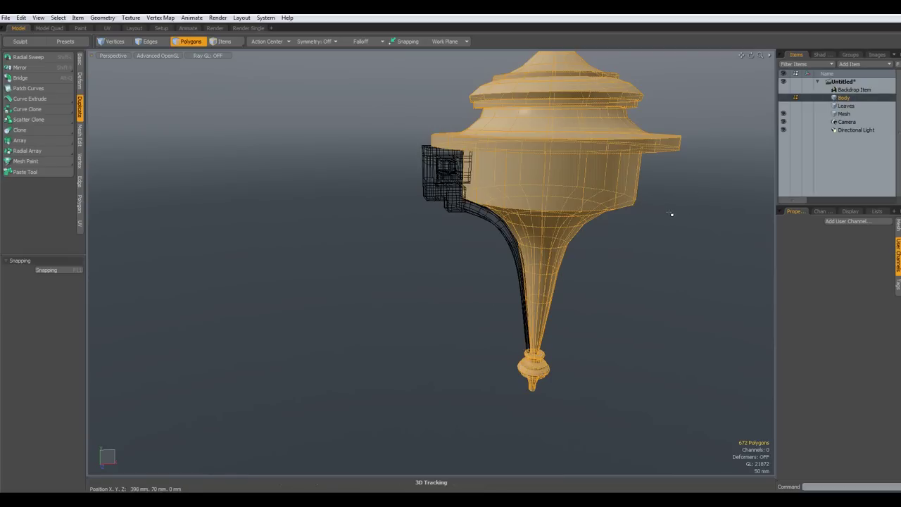
left_click(723, 215)
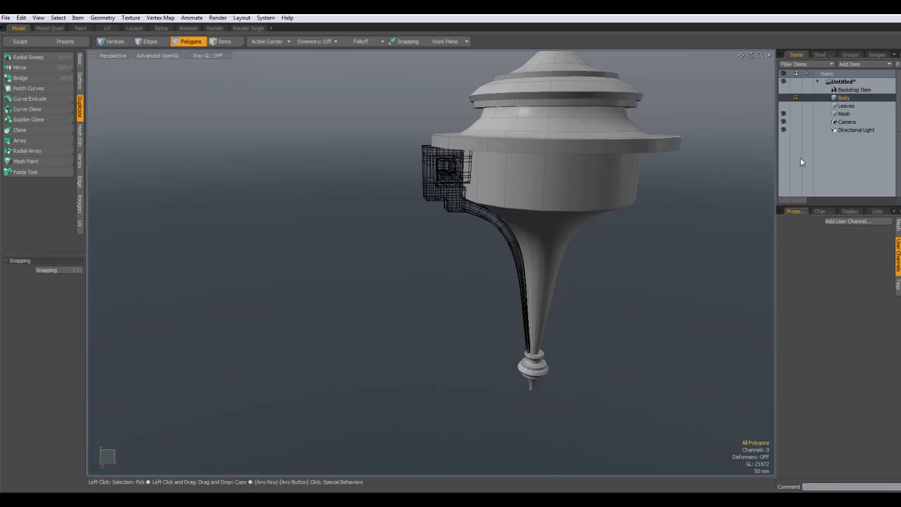
left_click(783, 114)
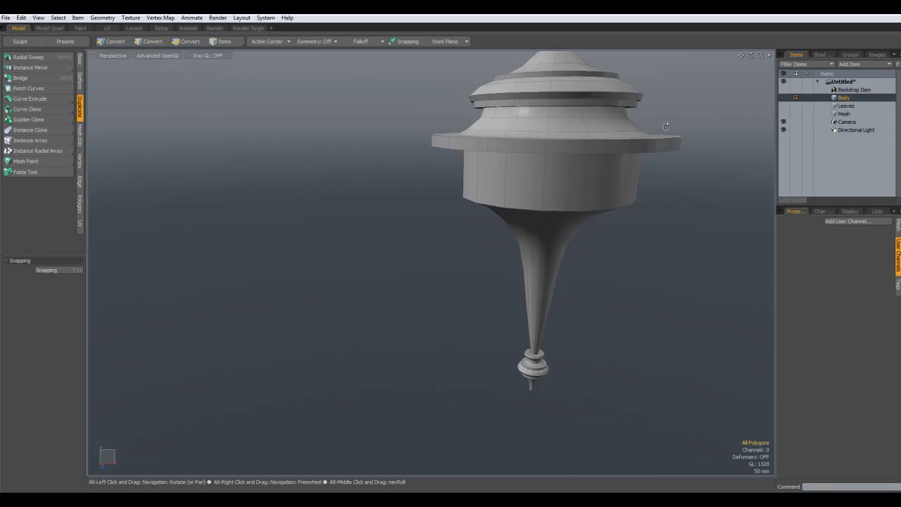
Select the Body's rim edges around the wide flange and the lid bands and add support loops to them
left_click_drag(571, 292, 432, 281, "alt+shift")
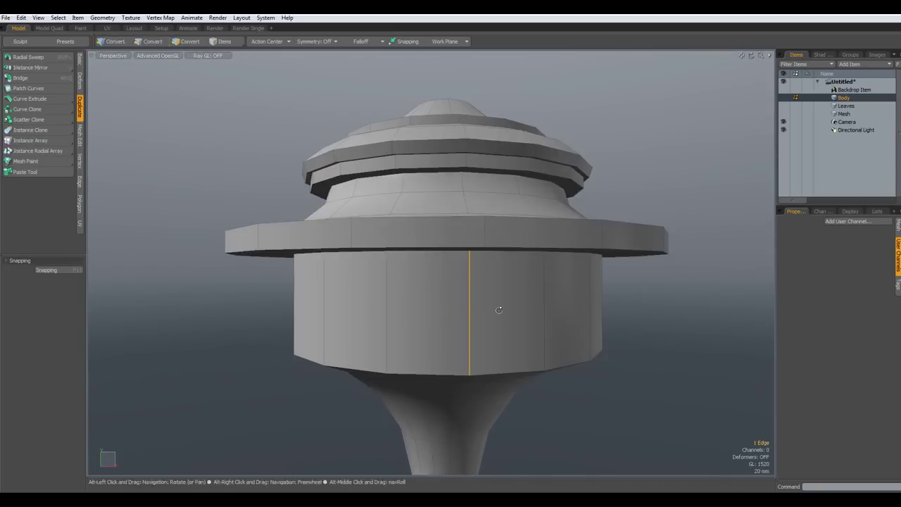
key("Up")
key("Up")
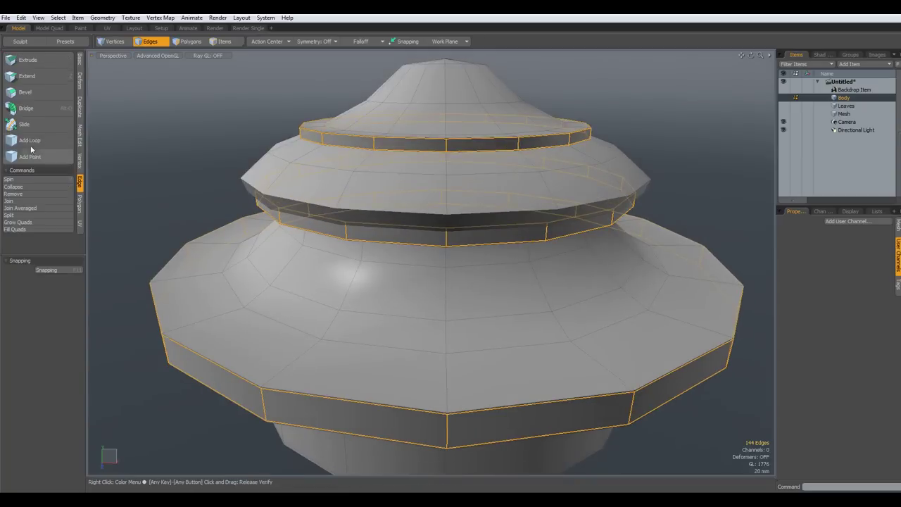
left_click(30, 141)
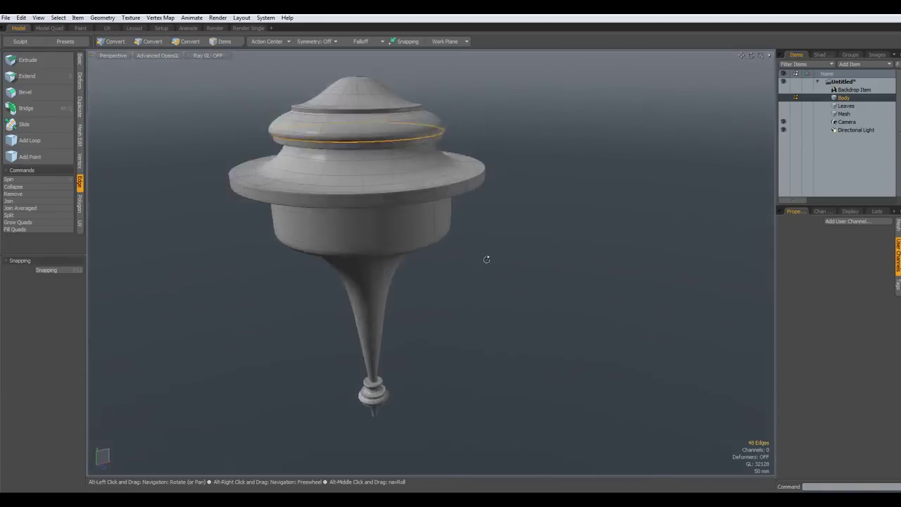
Show the Backdrop Item and compare the smoothed Body with the engraving in the Front view
left_click_drag(487, 259, 487, 240, "alt")
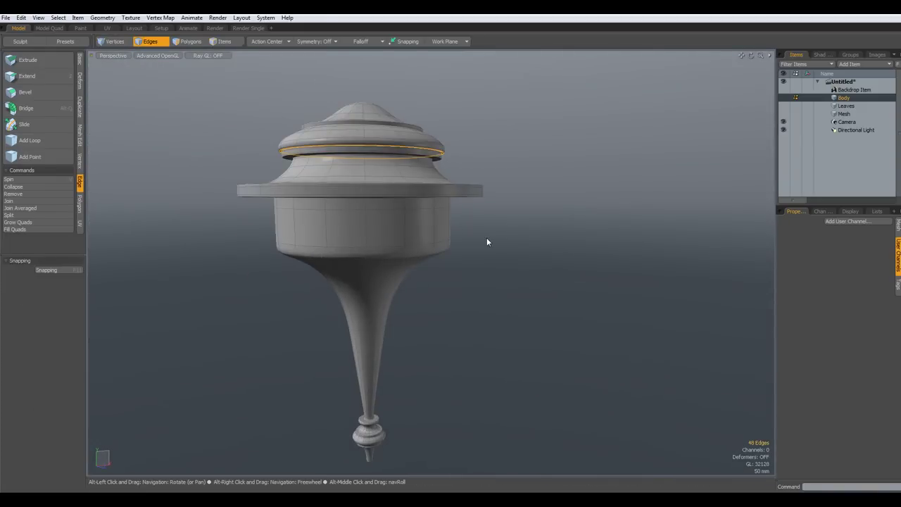
left_click(784, 90)
key("KP_1")
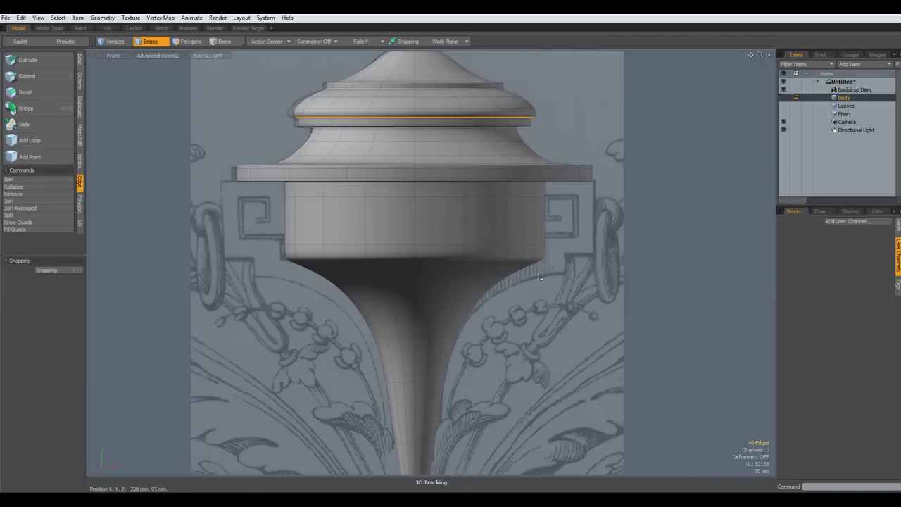
scroll(540, 279, "down", 3)
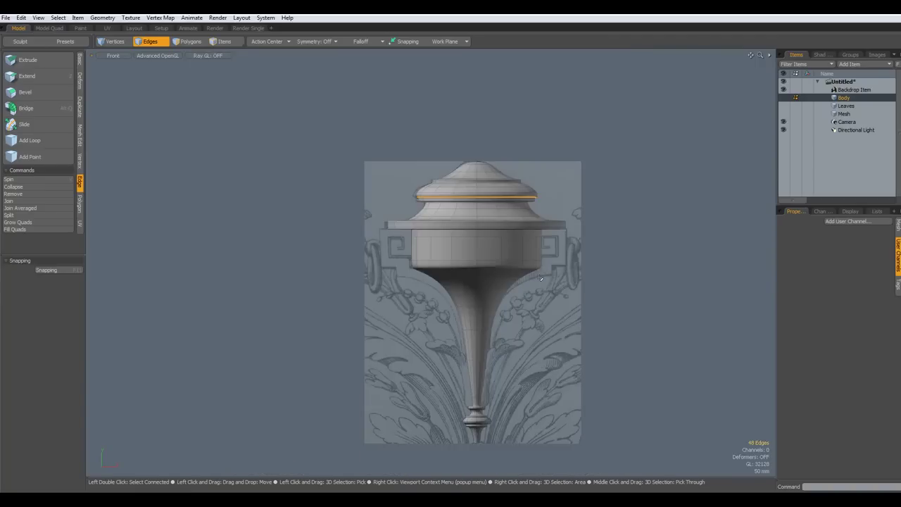
scroll(540, 278, "up", 1)
key("Tab")
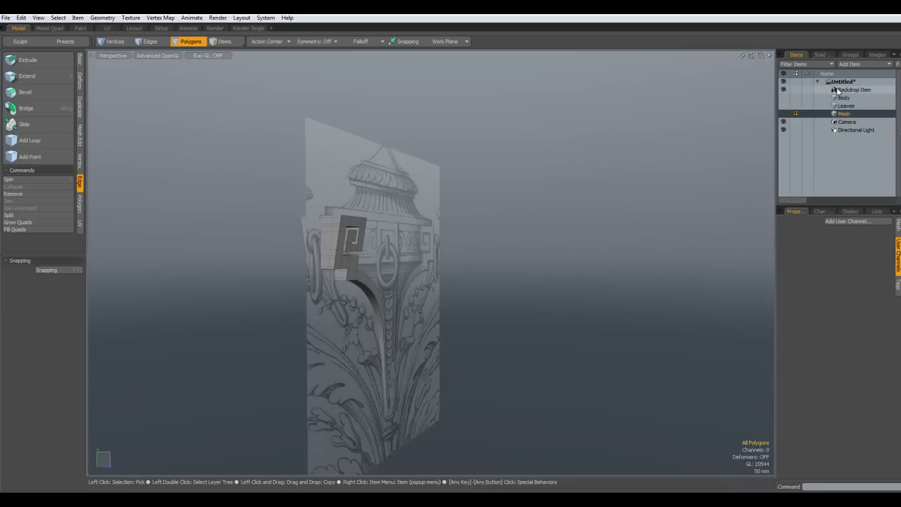
Hide the Backdrop Item and examine the bracket mesh in perspective and in the Right view
left_click(784, 89)
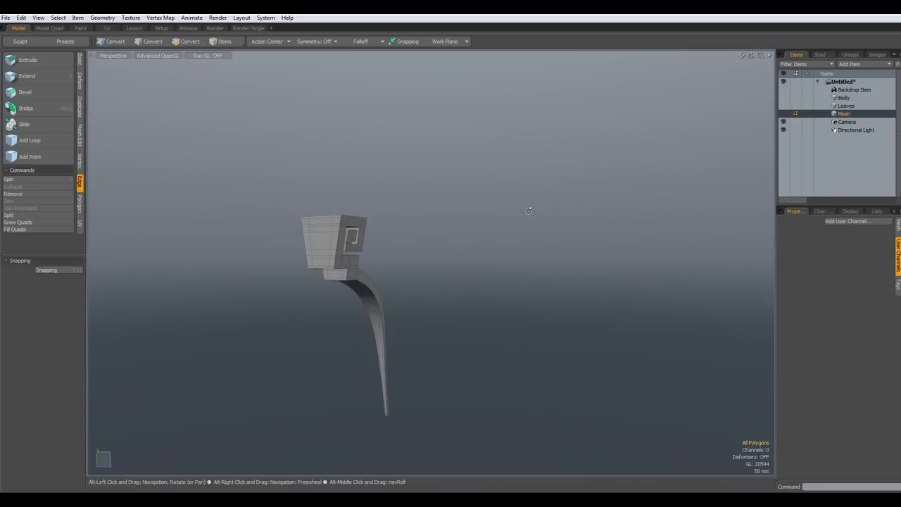
left_click_drag(527, 207, 478, 216, "alt")
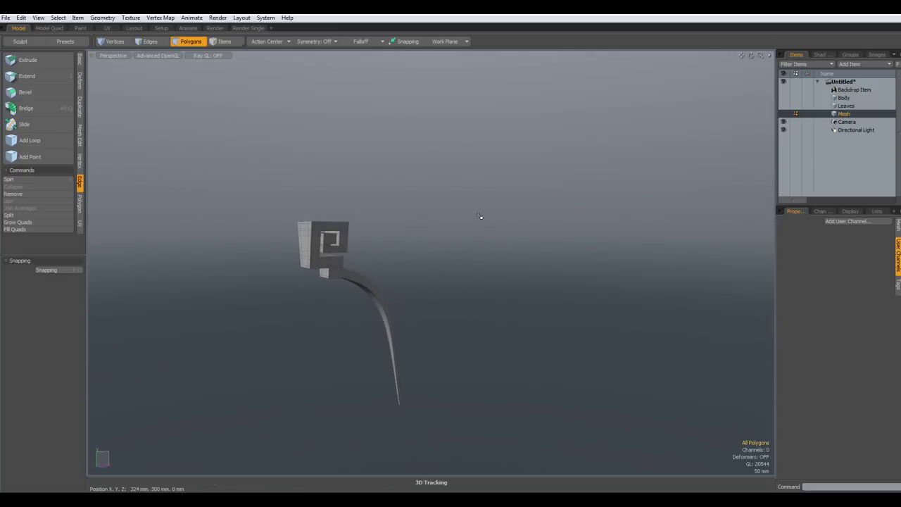
key("KP_3")
scroll(502, 252, "up", 5)
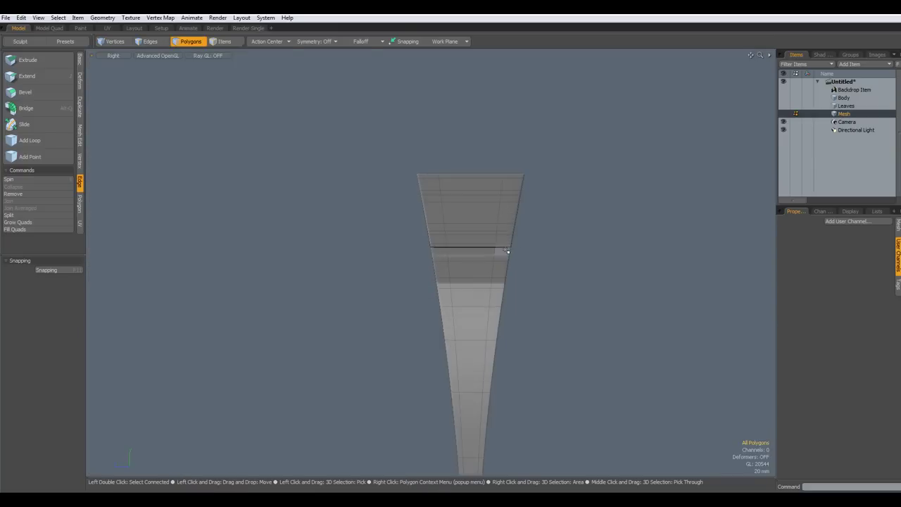
left_click_drag(454, 264, 395, 215, "alt")
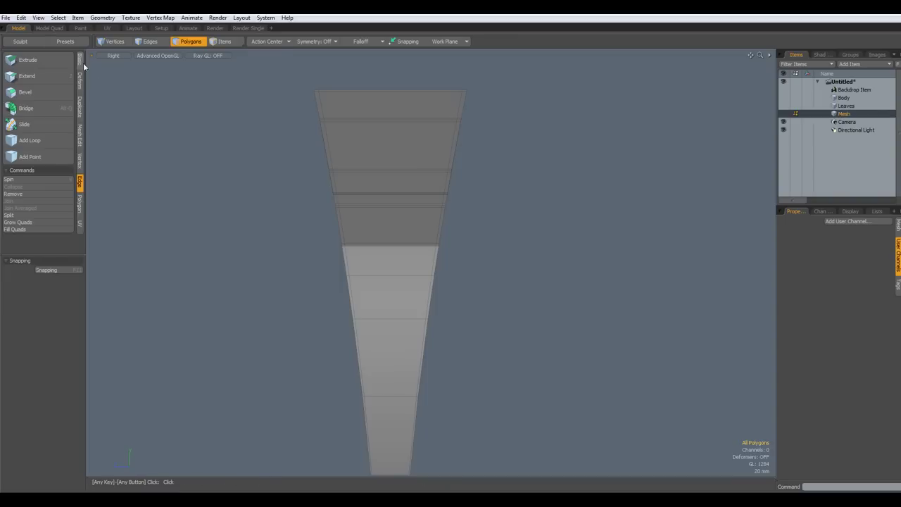
In the Front view with the backdrop shown, create a Z-axis torus of 12 mm radius and hole size 2.0 beside the scroll's outer edge
key("KP_2")
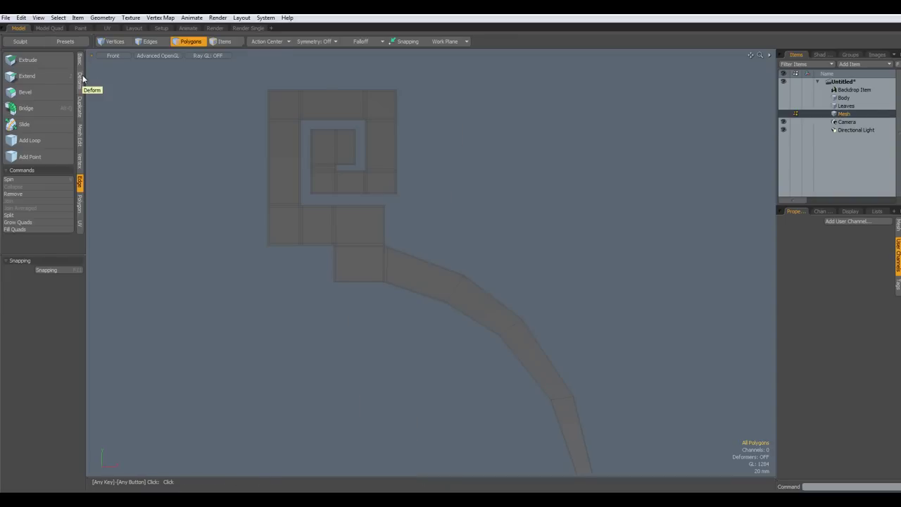
left_click(81, 62)
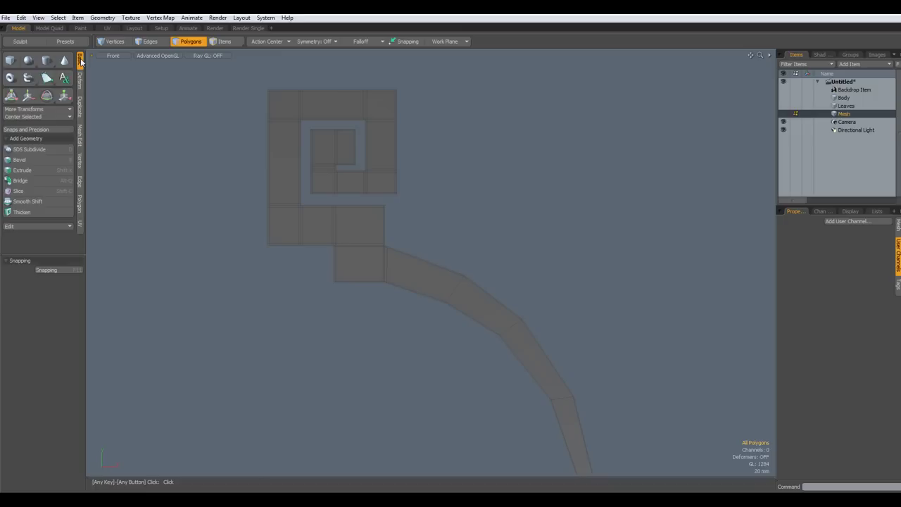
left_click(10, 78)
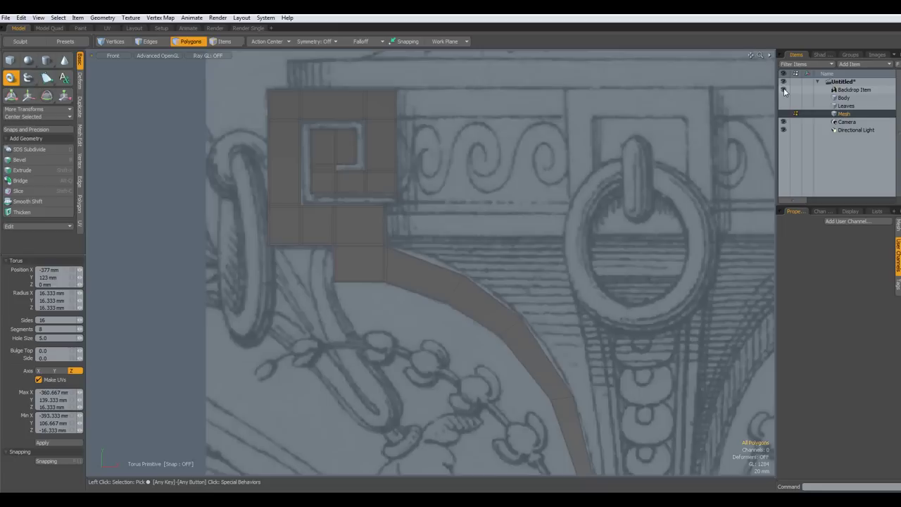
left_click(784, 89)
left_click_drag(284, 164, 466, 253, "alt")
scroll(466, 252, "up", 2)
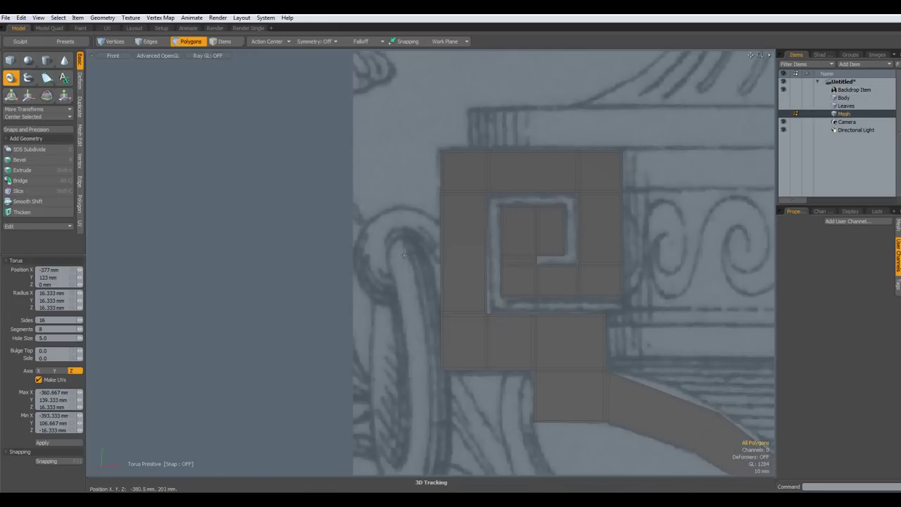
mouse_move(405, 252)
left_mouse_down("ctrl")
mouse_move(462, 251)
mouse_move(403, 252)
left_mouse_up("ctrl")
key("q")
Create a larger torus of 14.5 mm radius and hole size 5.0 below the first ring and raise it to 134 mm in Y
left_click_drag(432, 384, 423, 229, "alt")
left_click(10, 78)
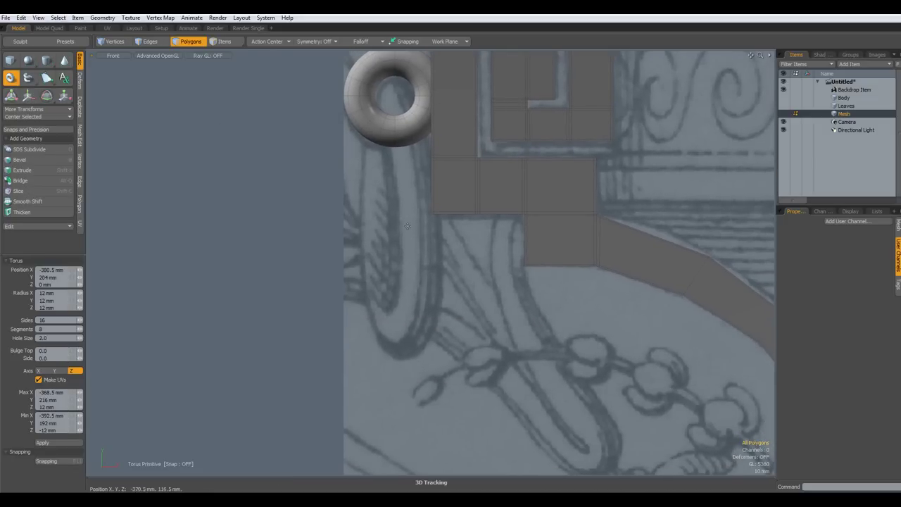
left_click_drag(400, 227, 400, 181)
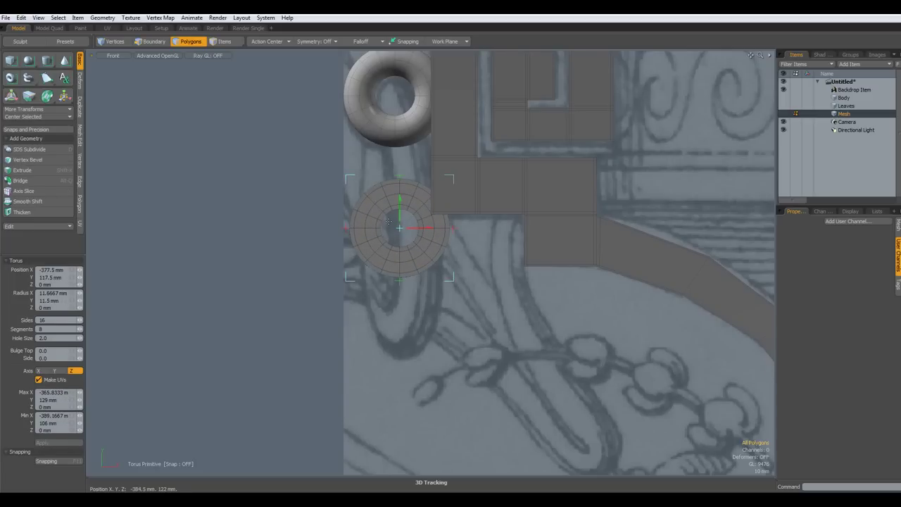
key("ctrl+z")
key("ctrl")
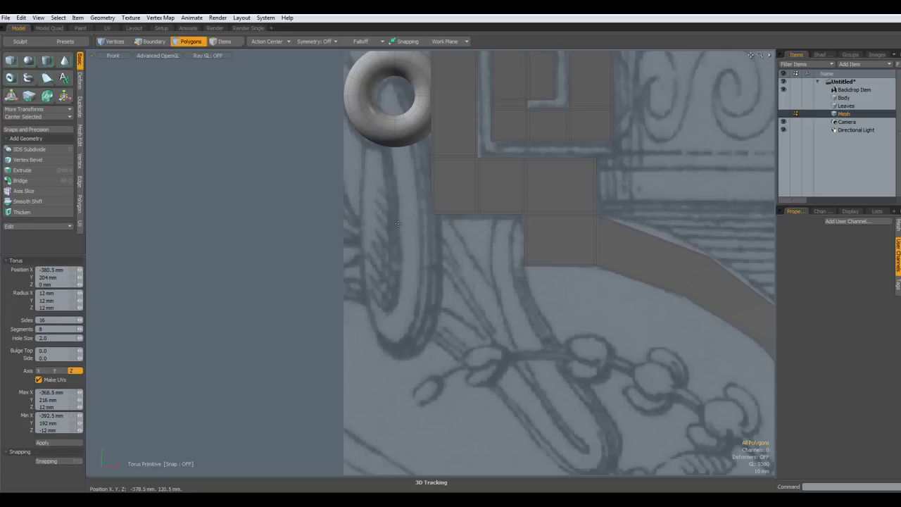
left_click_drag(395, 224, 314, 220, "ctrl")
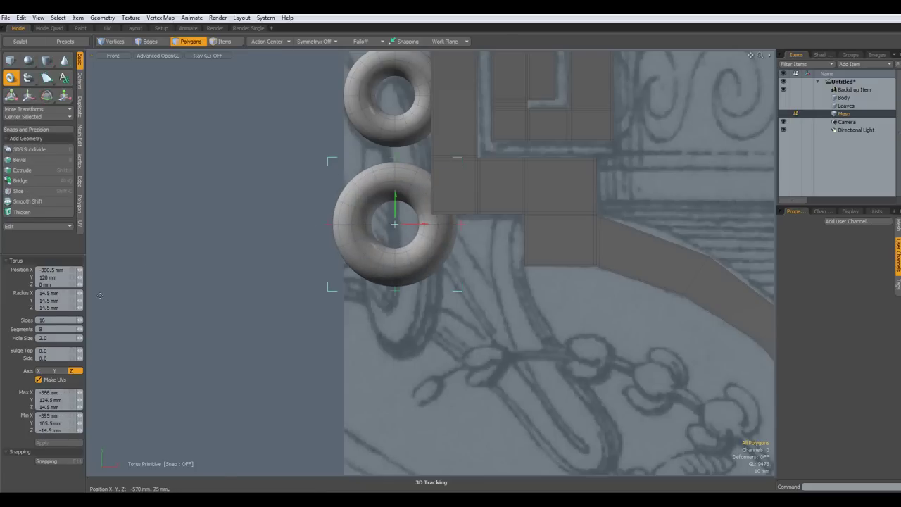
left_click(48, 338)
key("Return")
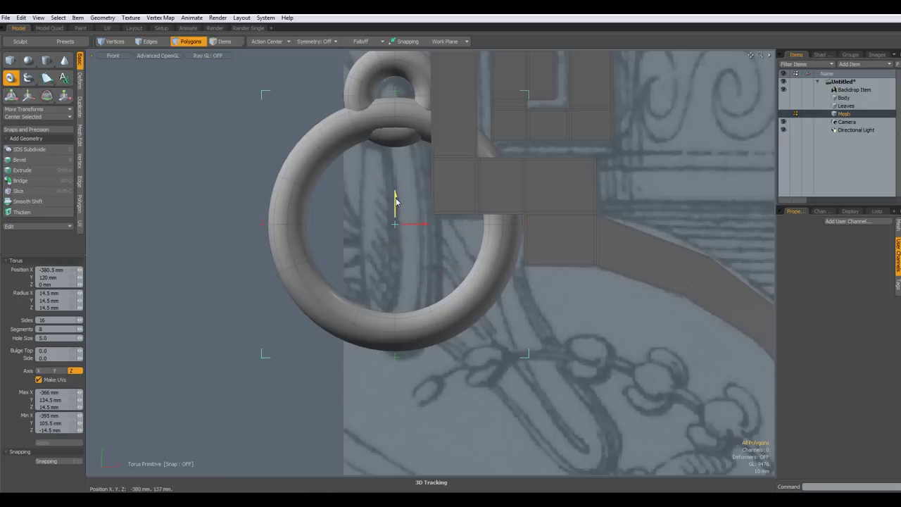
left_click_drag(395, 202, 396, 181)
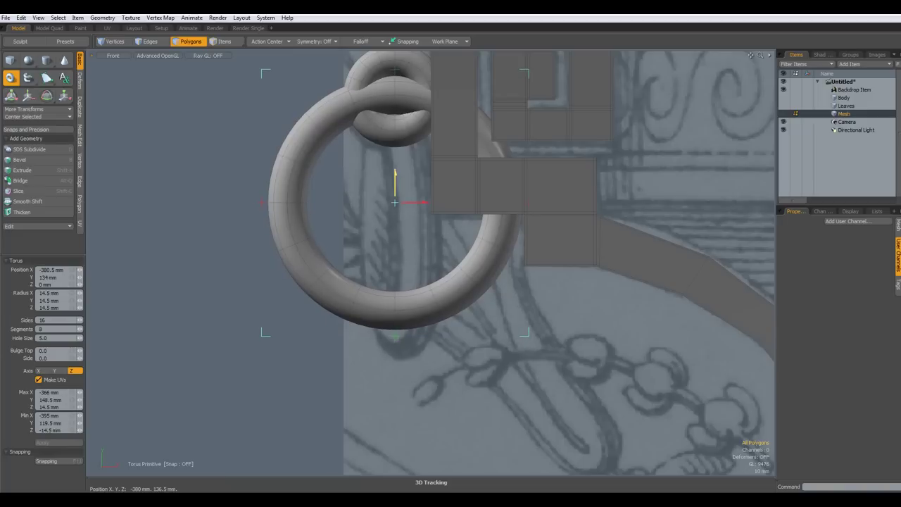
key("space")
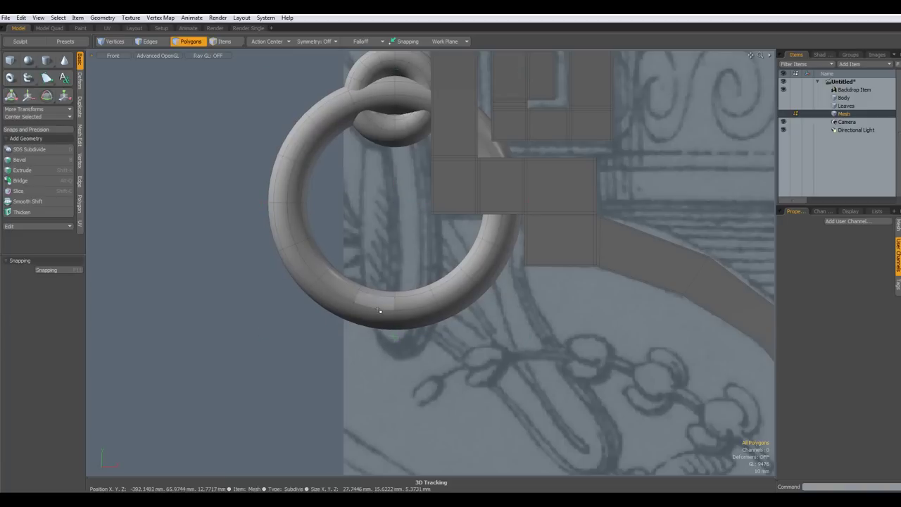
Select the large ring and rotate it -90° about the Y axis in the Top view so it hangs through the small ring
double_click(386, 310)
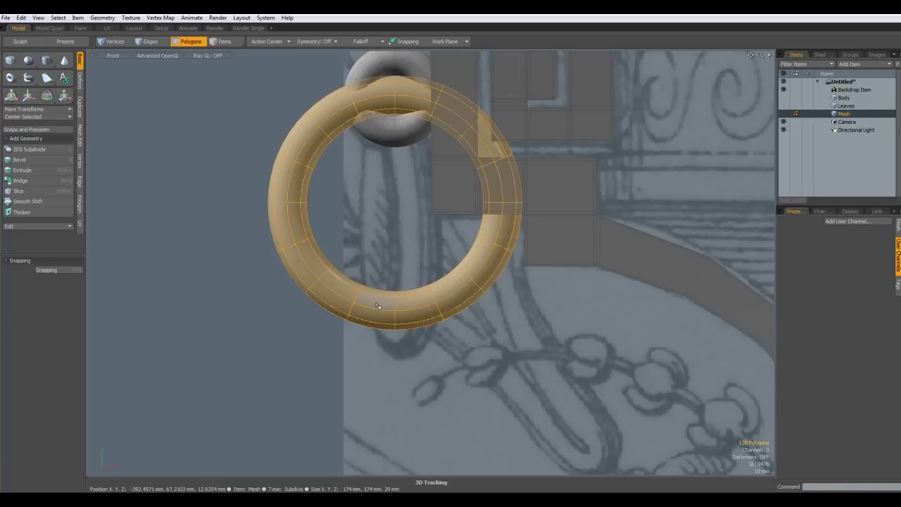
key("KP_1")
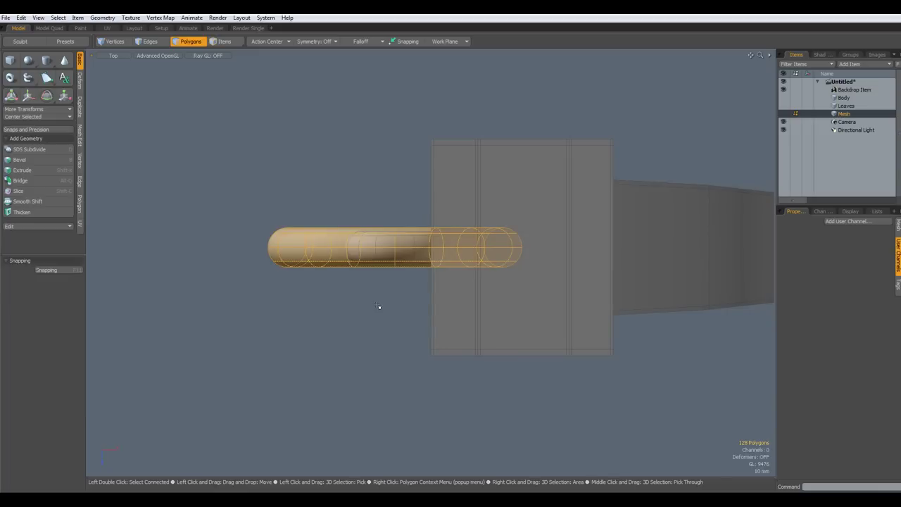
key("e")
left_click_drag(433, 206, 445, 287)
key("space")
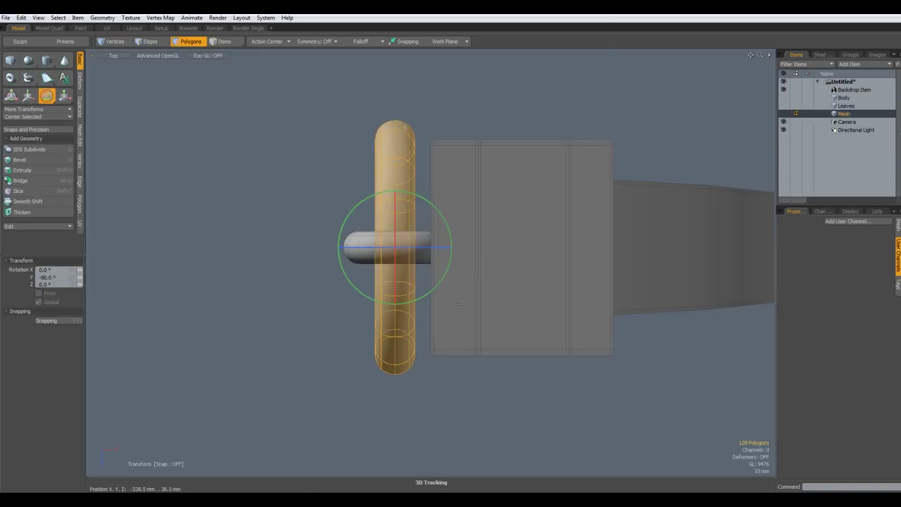
key("ctrl+space")
left_click(488, 326)
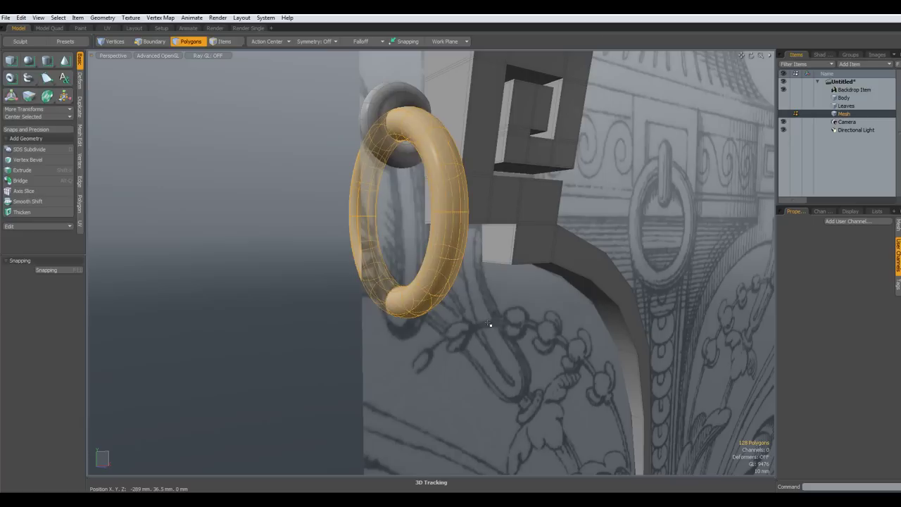
left_click_drag(488, 324, 282, 247, "alt")
left_click(306, 187)
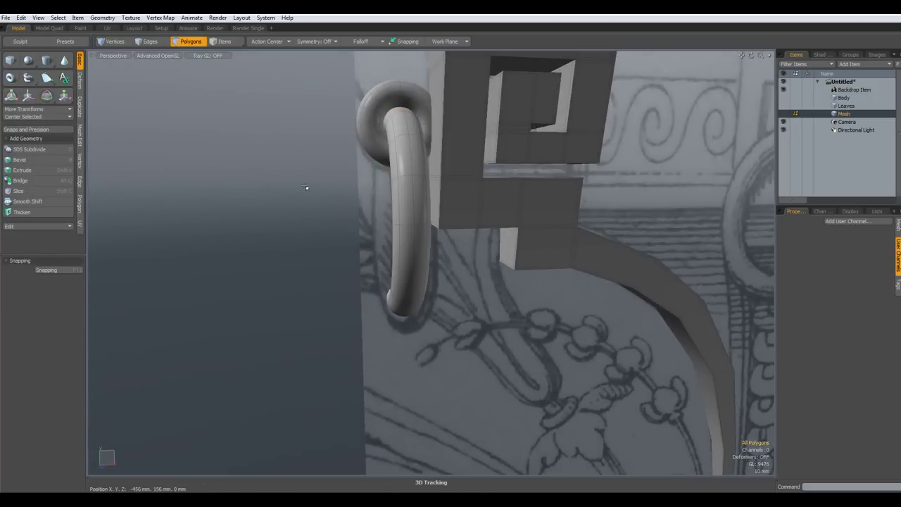
Lower the large ring by about 0.8 mm in Y to fit inside the small ring
left_click_drag(306, 187, 337, 146, "alt")
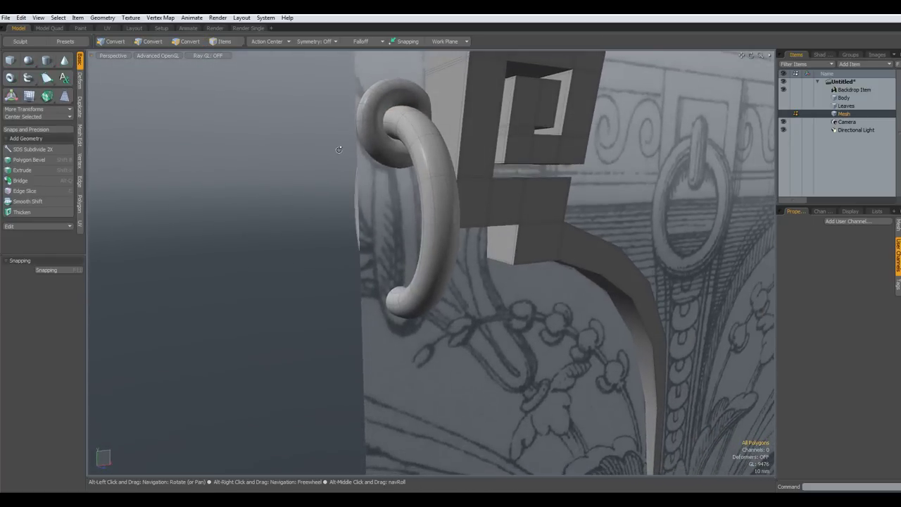
key("3")
scroll(391, 128, "up", 5)
double_click(469, 179)
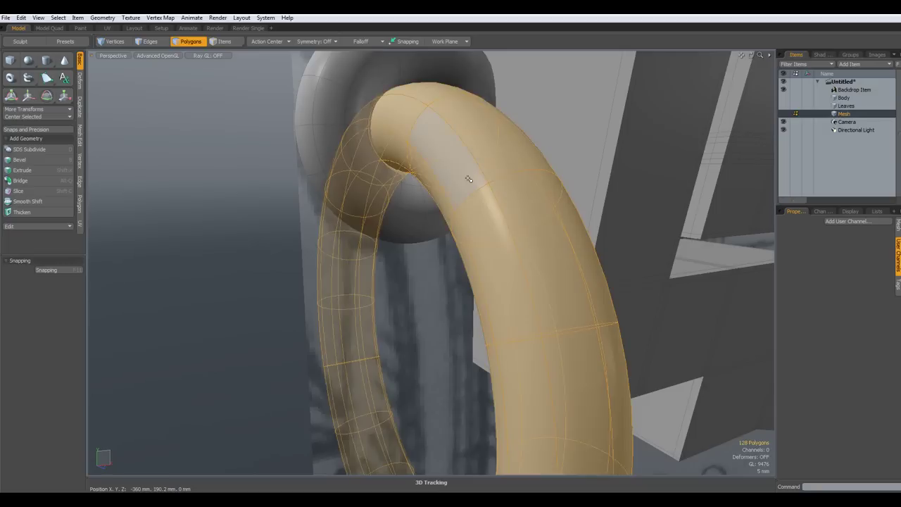
key("w")
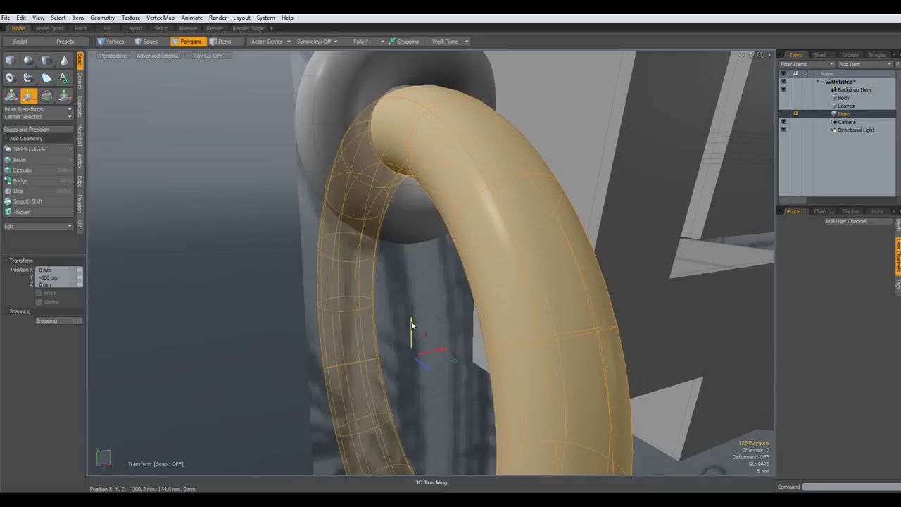
key("space")
left_click(201, 255)
Hide the Backdrop Item and turn off subdivision smoothing on both rings
left_click_drag(352, 286, 273, 271, "alt")
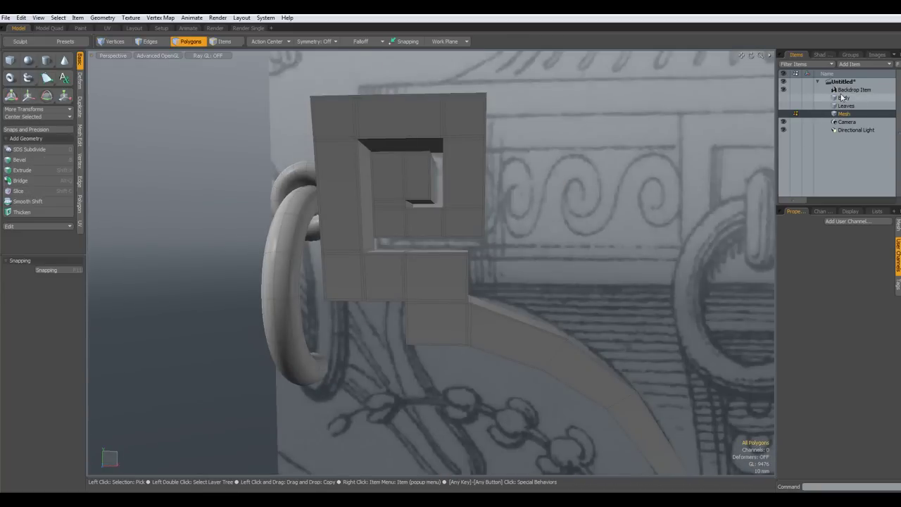
left_click(783, 89)
scroll(574, 238, "down", 5)
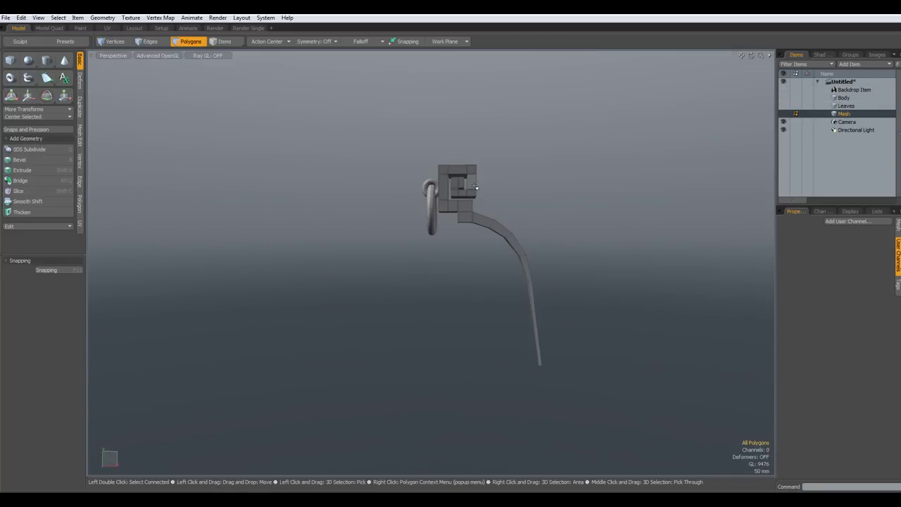
left_click_drag(574, 238, 468, 236, "alt+shift")
scroll(332, 191, "up", 5)
double_click(308, 211)
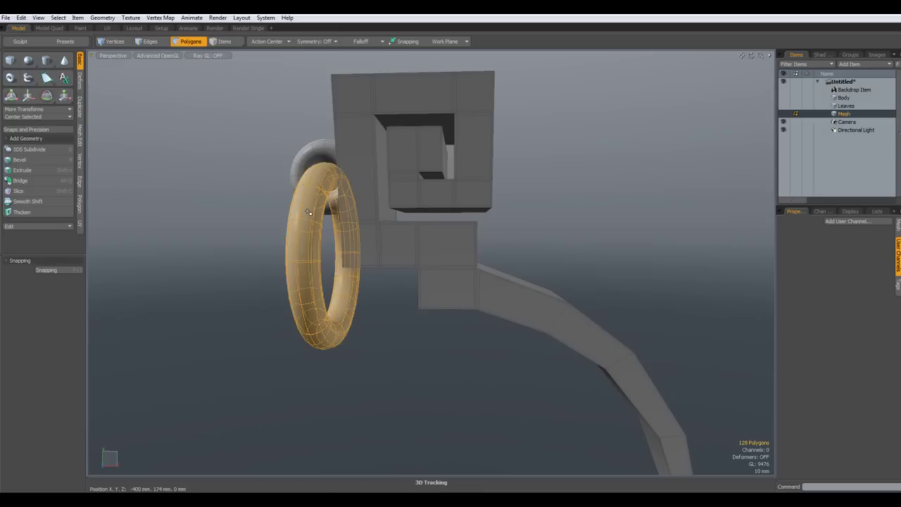
double_click(312, 145, "shift")
key("Tab")
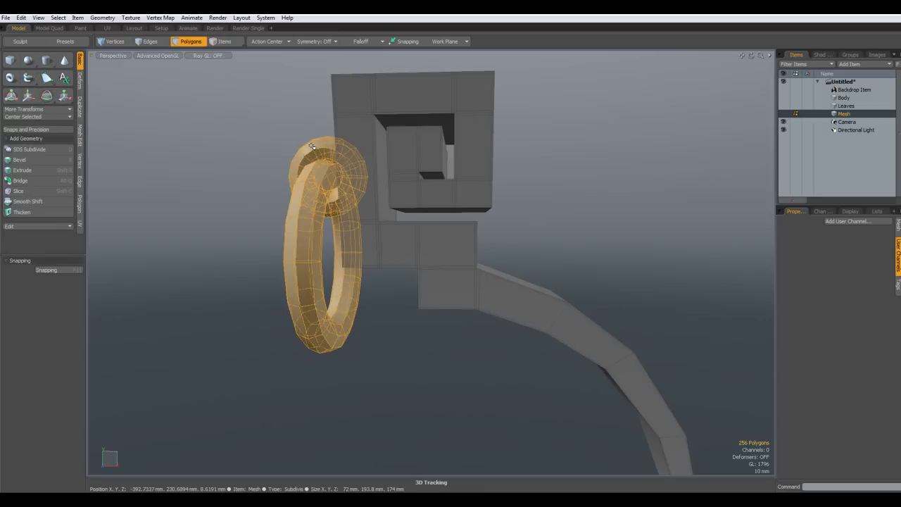
scroll(312, 146, "down", 5)
left_click(373, 240)
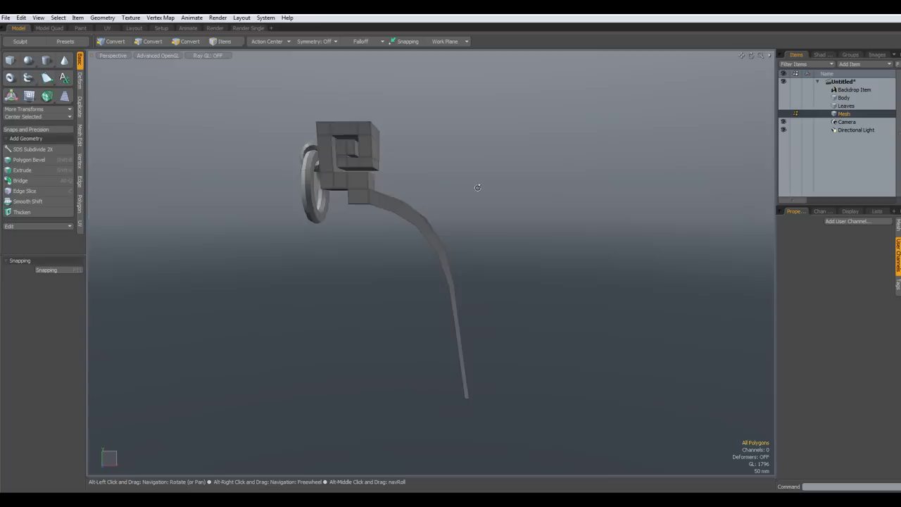
Radial-array the bracket with its rings into 4 copies about the Y axis, with the Action Center set to Origin
left_click_drag(487, 199, 475, 201, "alt")
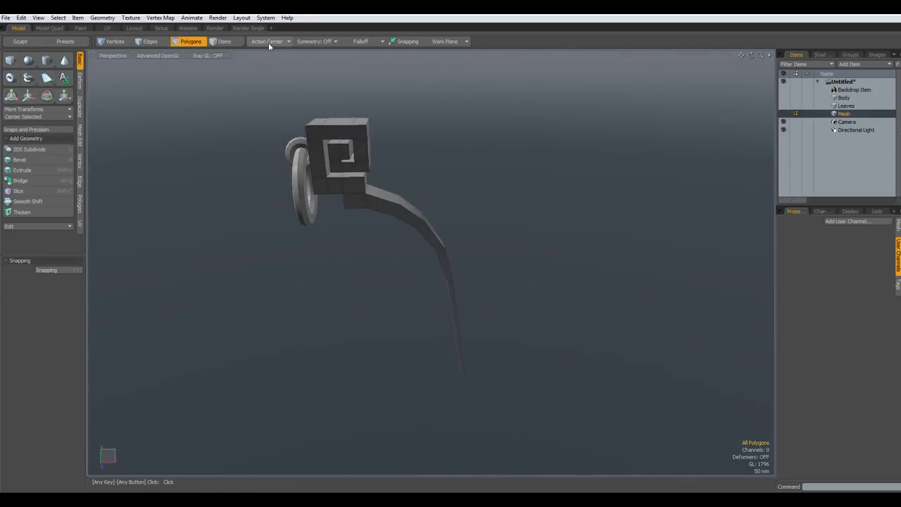
left_click(79, 107)
left_click(28, 150)
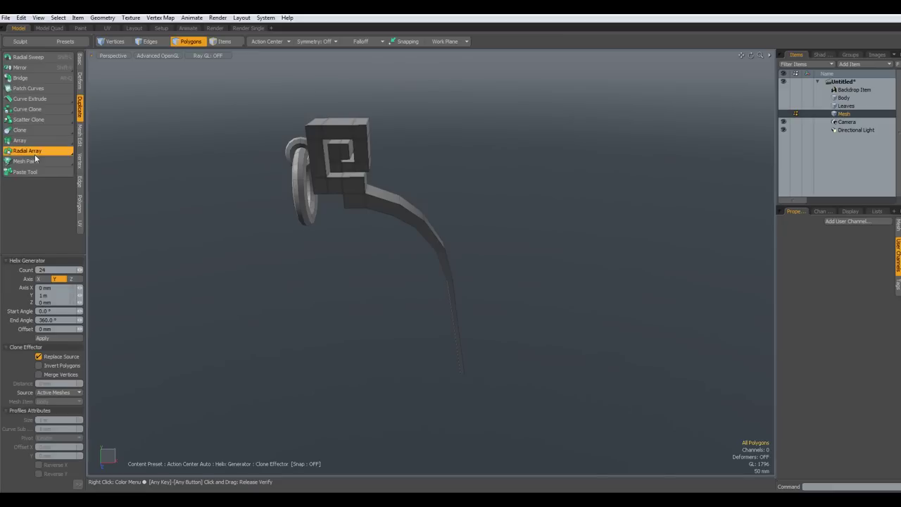
type("4")
key("Return")
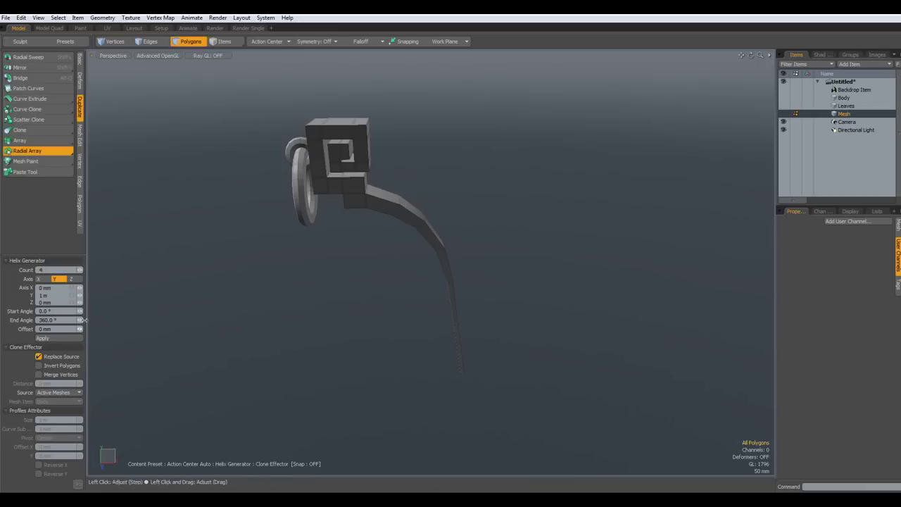
left_click(263, 41)
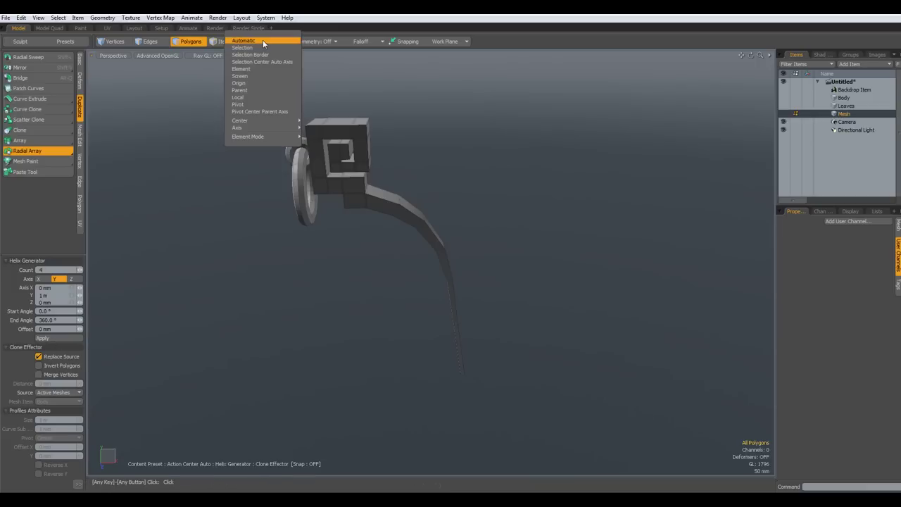
left_click(248, 83)
left_click(71, 278)
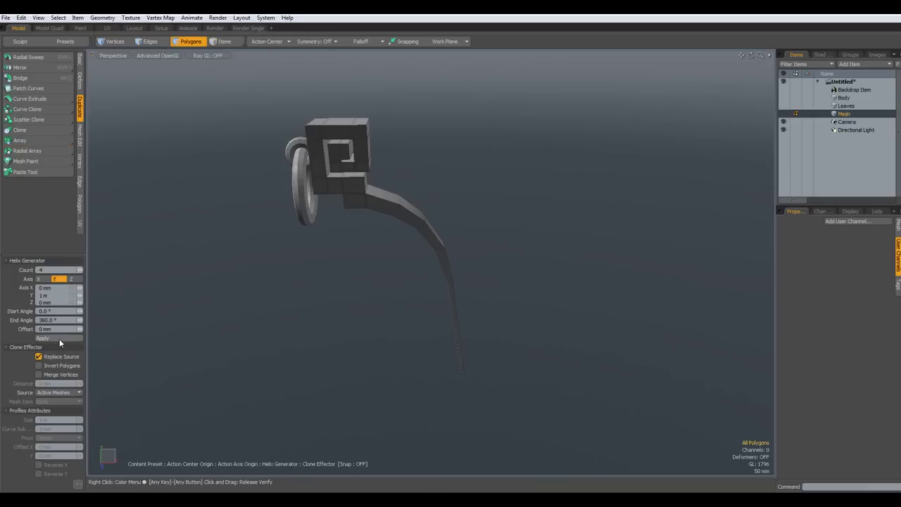
left_click(42, 339)
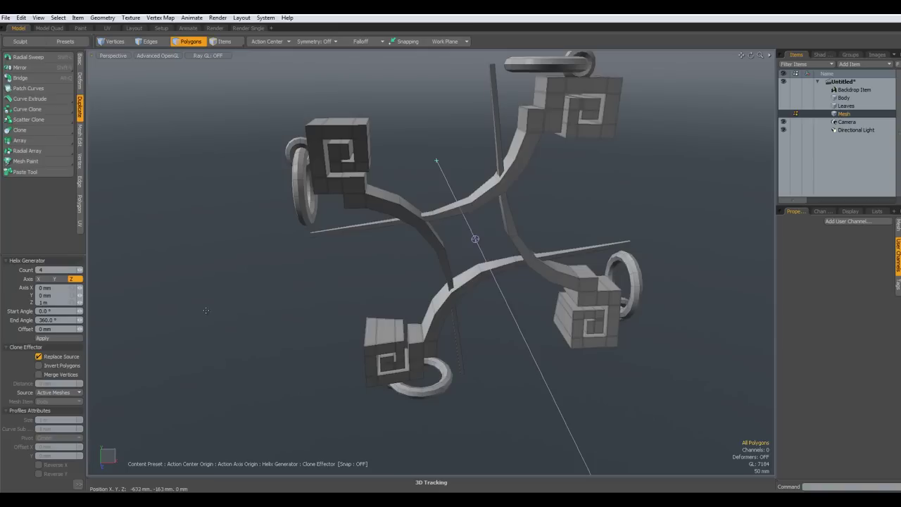
left_click(54, 279)
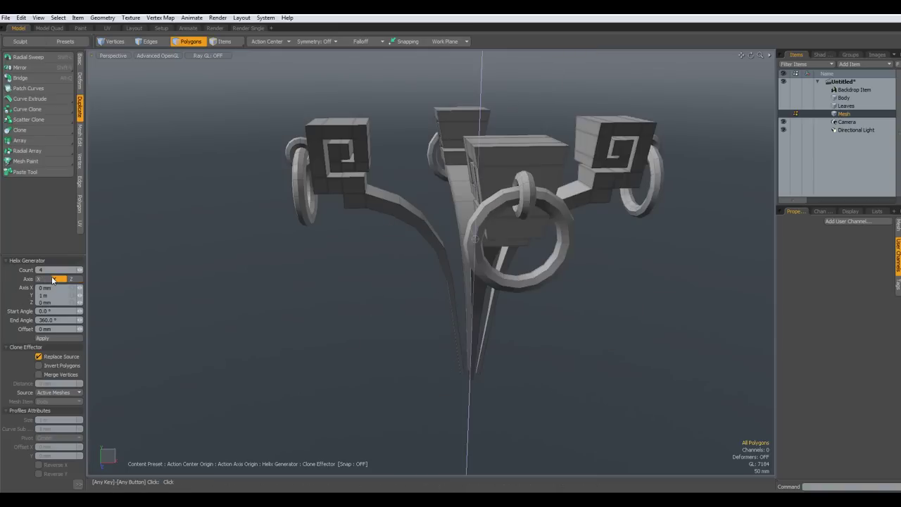
Finish the radial array and restore the selection of the Mesh item holding the four brackets
mouse_move(366, 270)
left_mouse_down("alt")
mouse_move(461, 273)
mouse_move(392, 252)
mouse_move(362, 253)
mouse_move(300, 294)
mouse_move(254, 265)
left_mouse_up("alt")
key("Escape")
key("Escape")
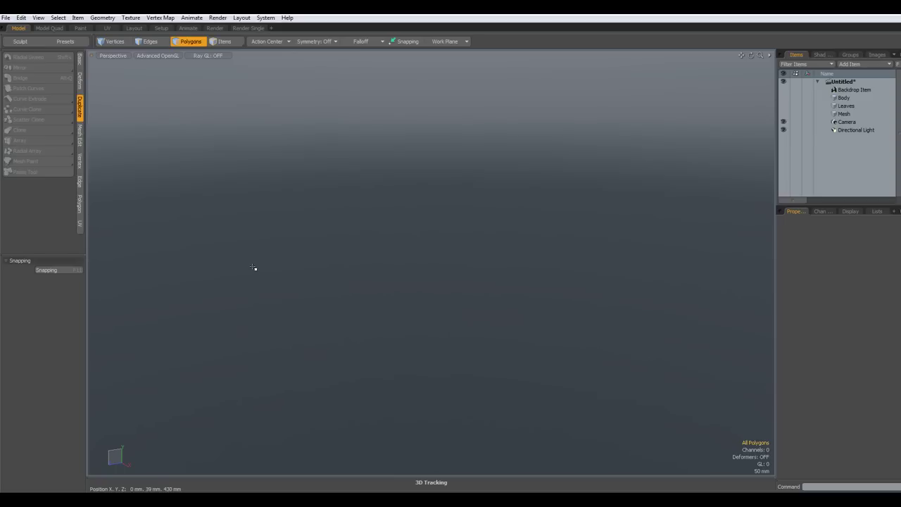
key("ctrl+z")
key("ctrl+z")
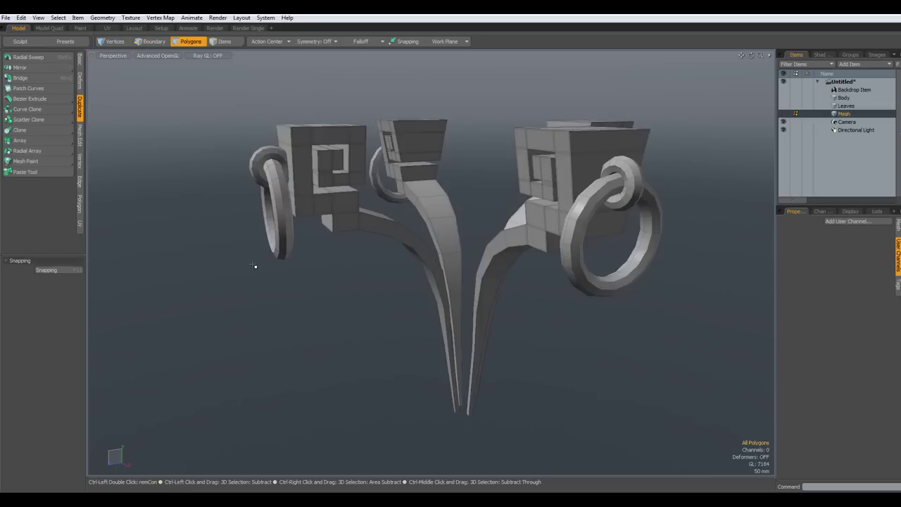
Turn on subdivision smoothing for the arrayed brackets and rings, and select the Body and Leaves meshes along with them
mouse_move(521, 256)
left_mouse_down("alt")
mouse_move(487, 264)
mouse_move(503, 261)
mouse_move(569, 322)
left_mouse_up("alt")
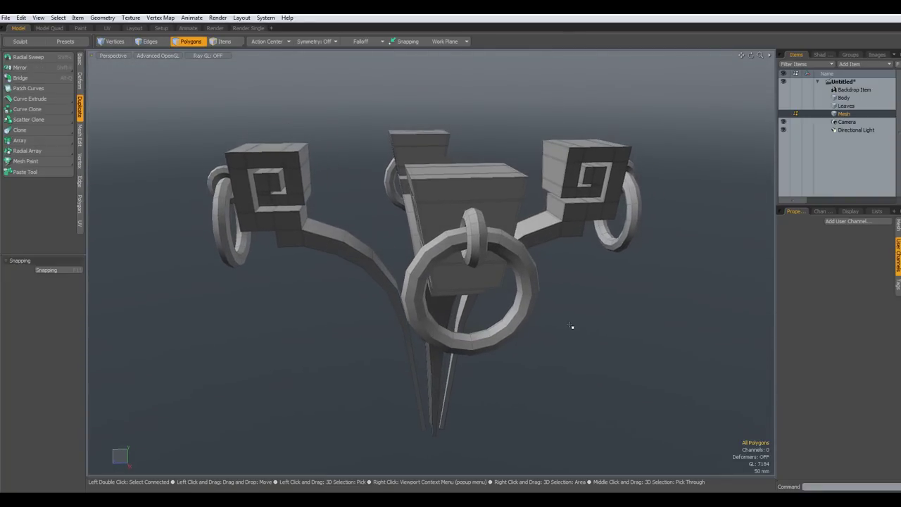
left_click_drag(567, 331, 558, 332, "alt")
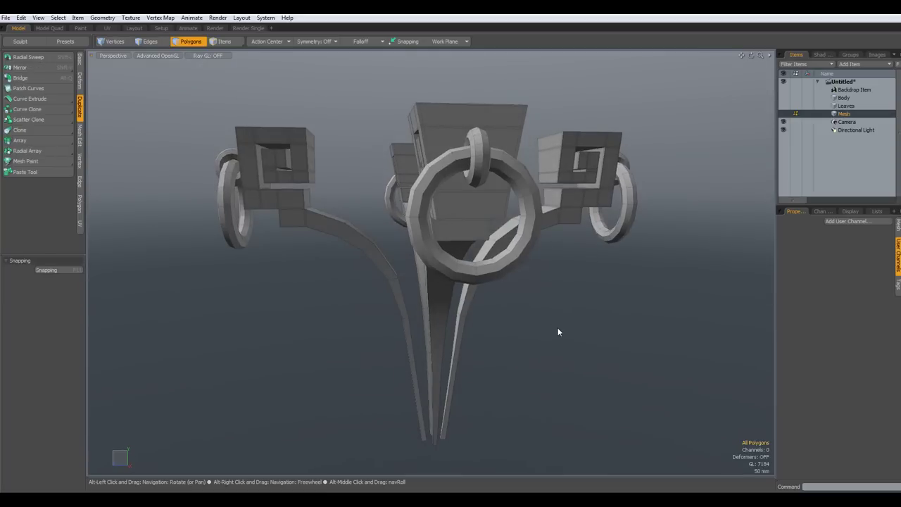
key("Tab")
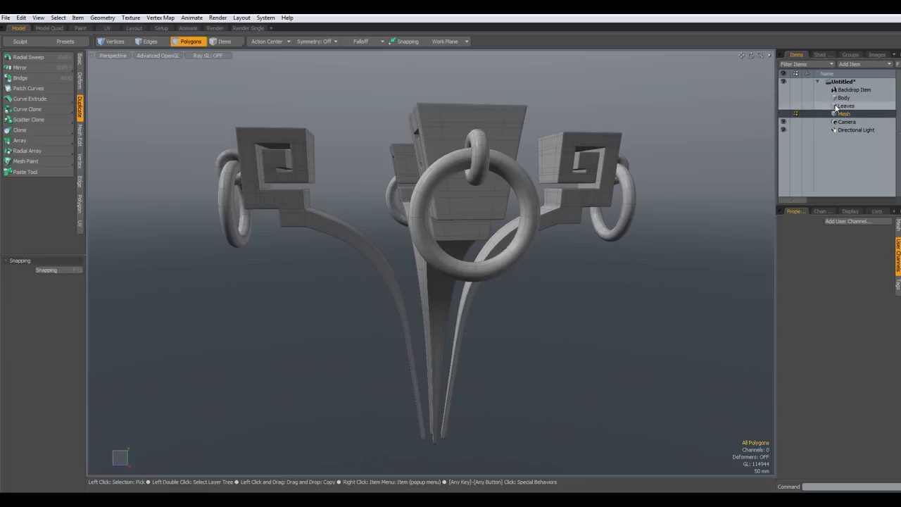
left_click(838, 98, "shift")
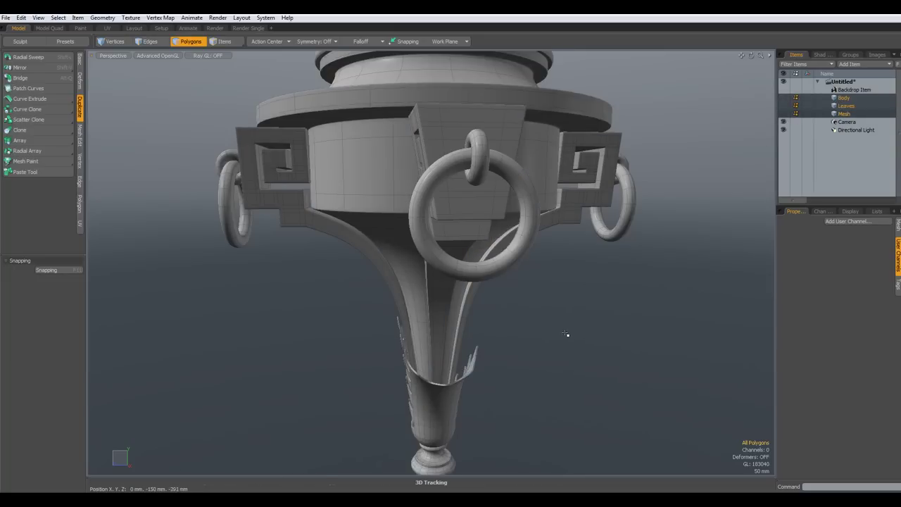
left_click_drag(565, 333, 498, 304, "alt")
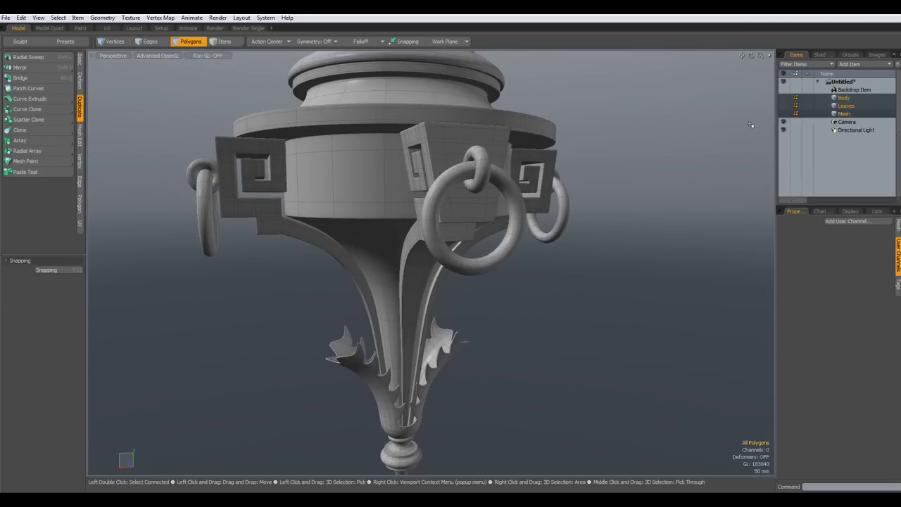
Set the render frame size to 888 pixels wide and 888 pixels high
left_click(820, 57)
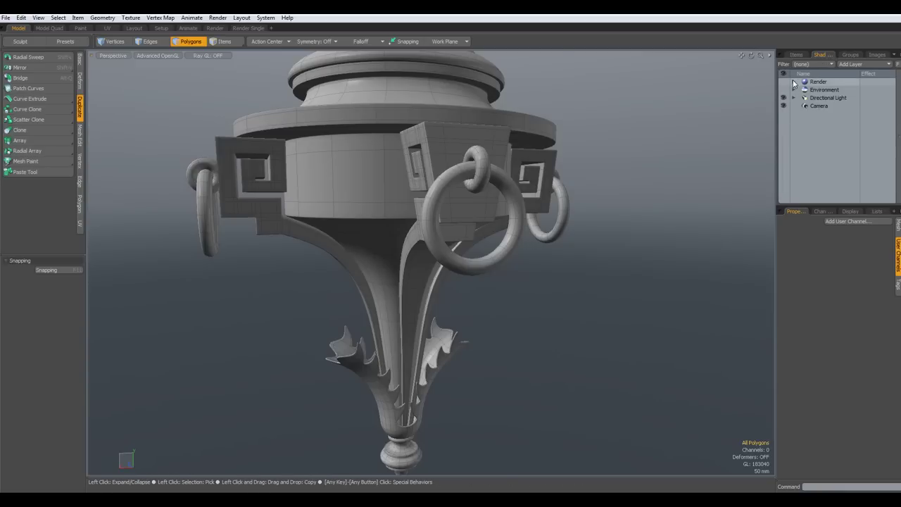
left_click(794, 82)
left_click(819, 82)
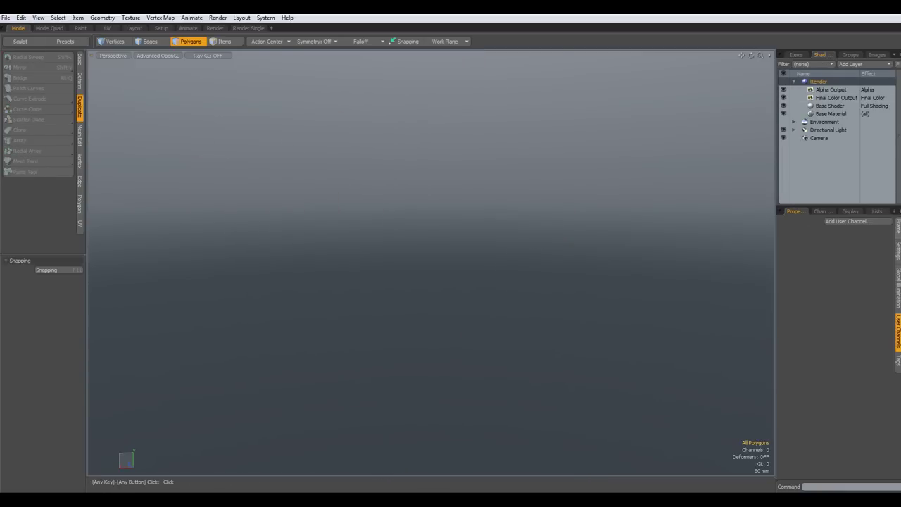
left_click(899, 227)
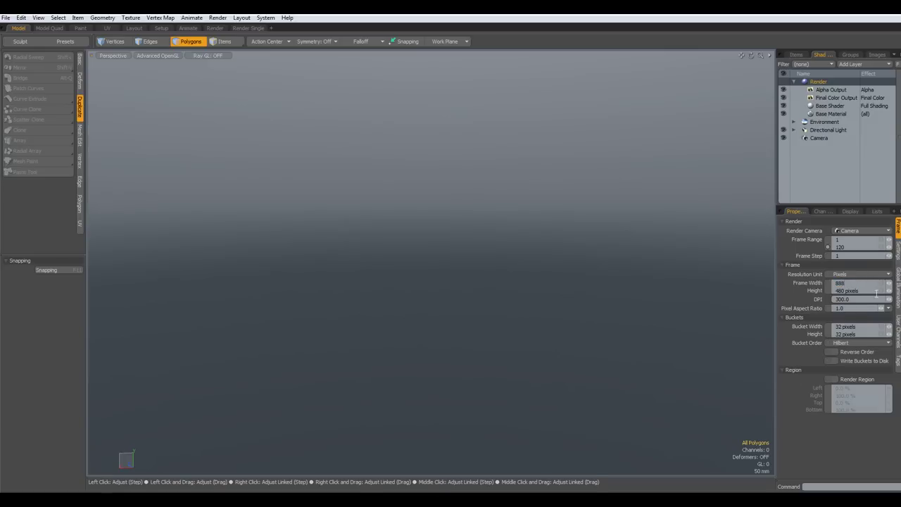
left_click(865, 291)
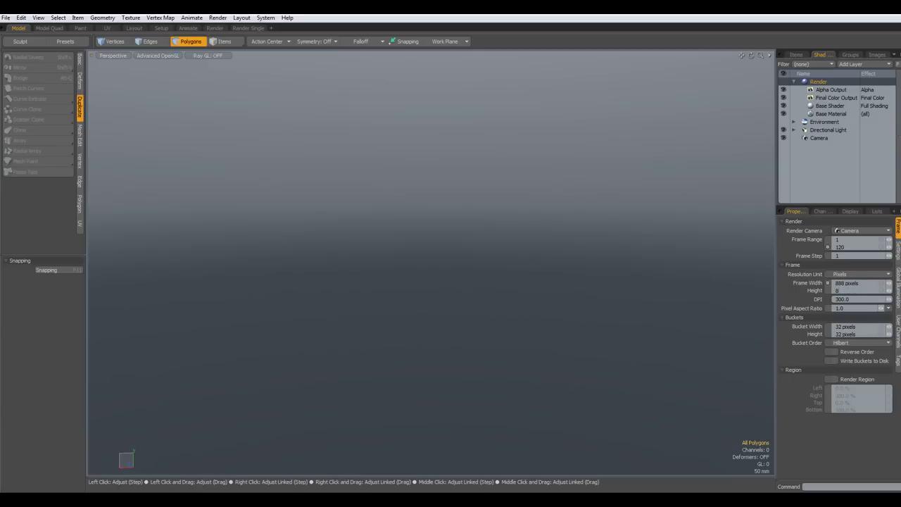
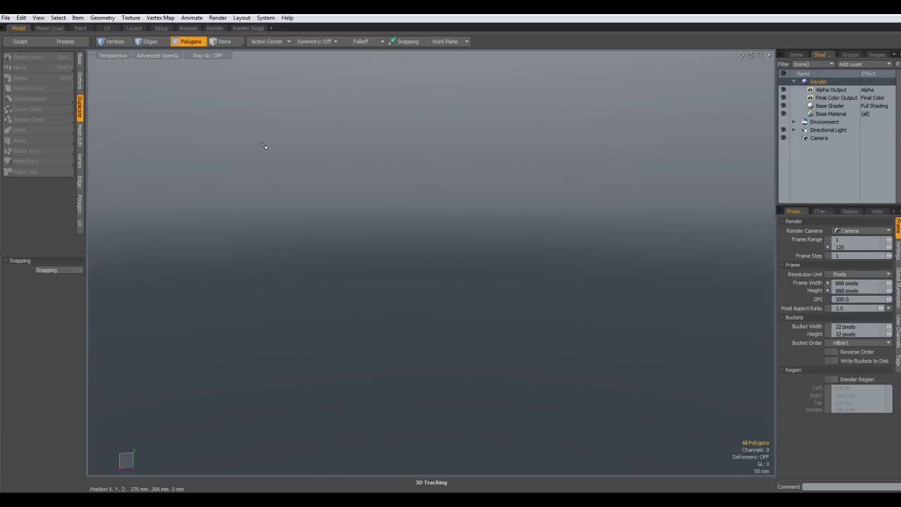
Make the Body, Leaves and Mesh items visible
left_click(796, 54)
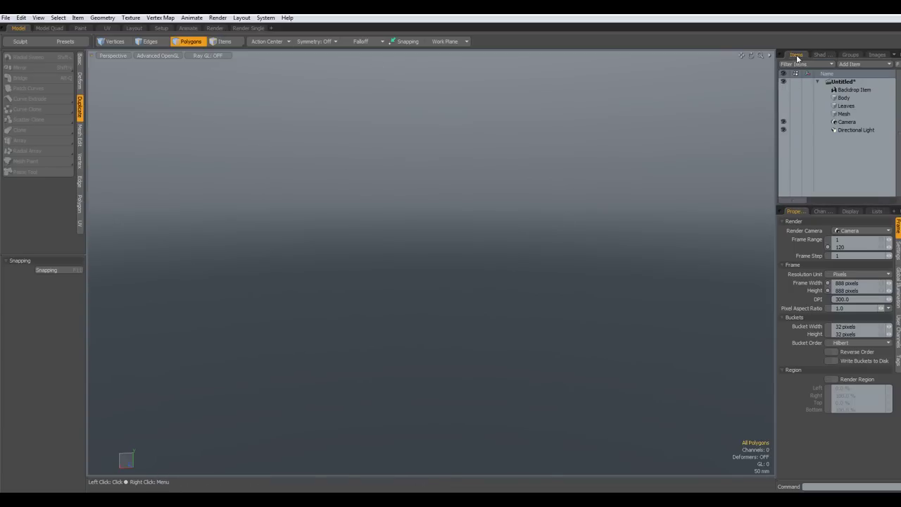
left_click(784, 98)
left_click(784, 105)
left_click(784, 113)
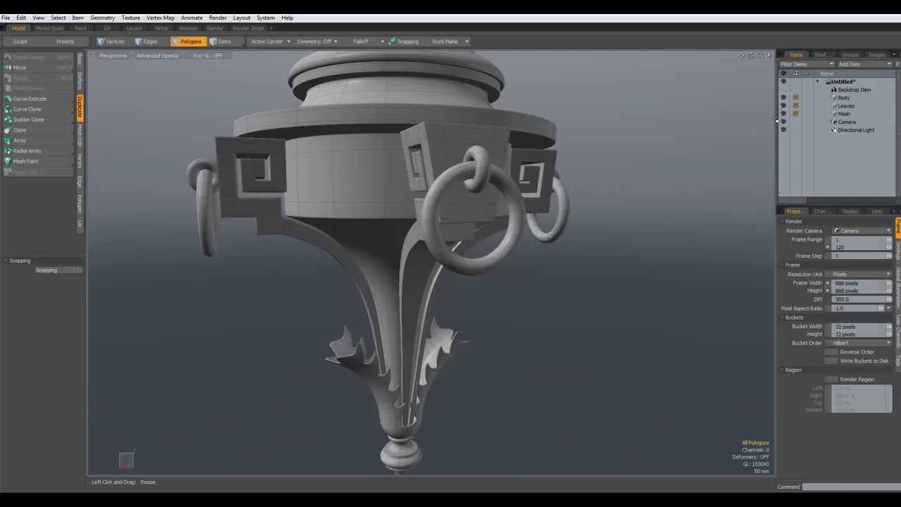
Switch to the Render layout and frame the whole urn in the render camera from an angled view
left_click(218, 28)
key("a")
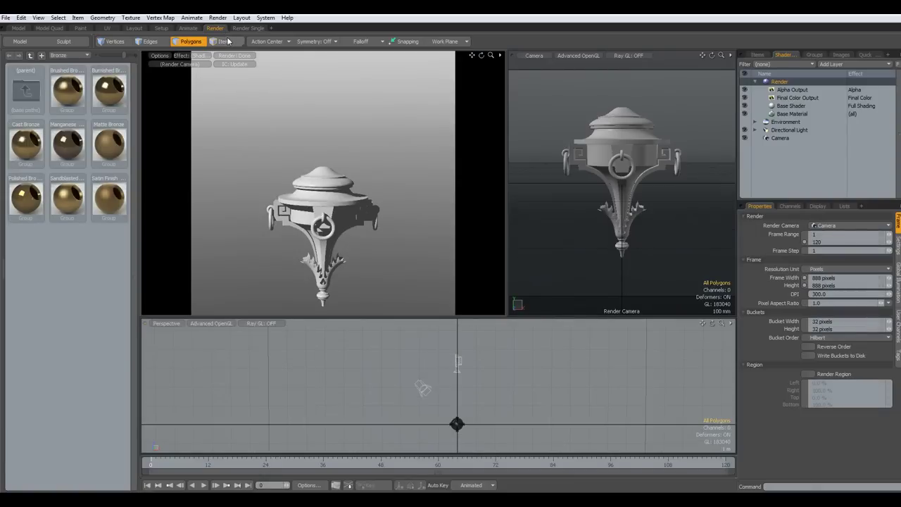
left_click_drag(251, 176, 300, 169, "alt")
scroll(294, 168, "up", 3)
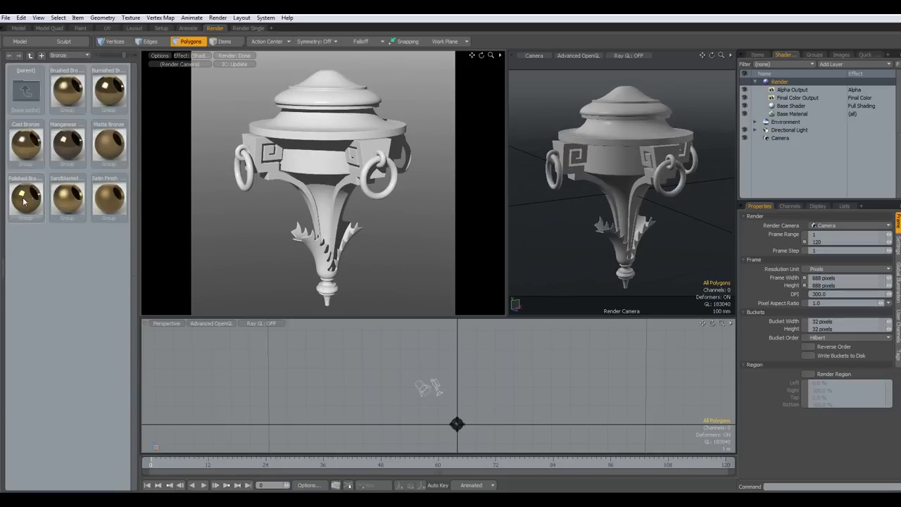
Apply the Polished Bronze material to the urn and load the Outdoor Probe 01 environment for its reflections
left_click_drag(24, 201, 336, 158)
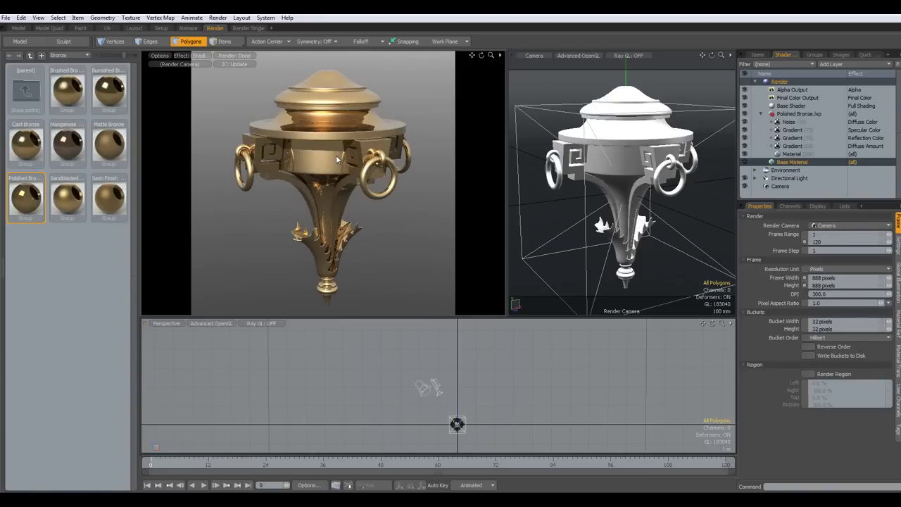
left_click(134, 28)
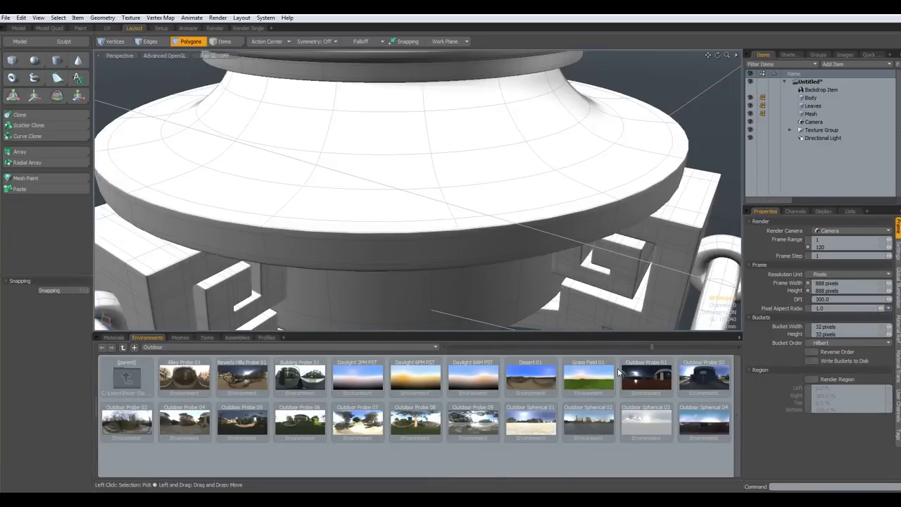
right_click(654, 378)
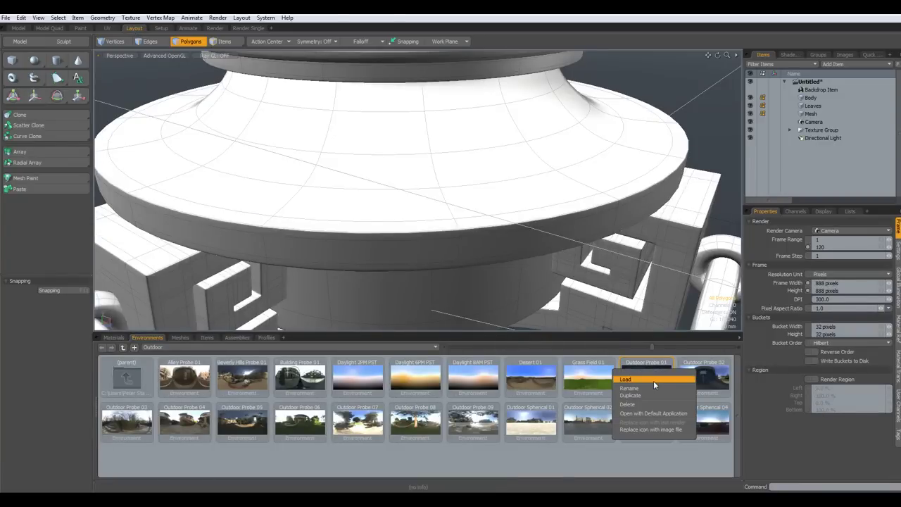
left_click(653, 381)
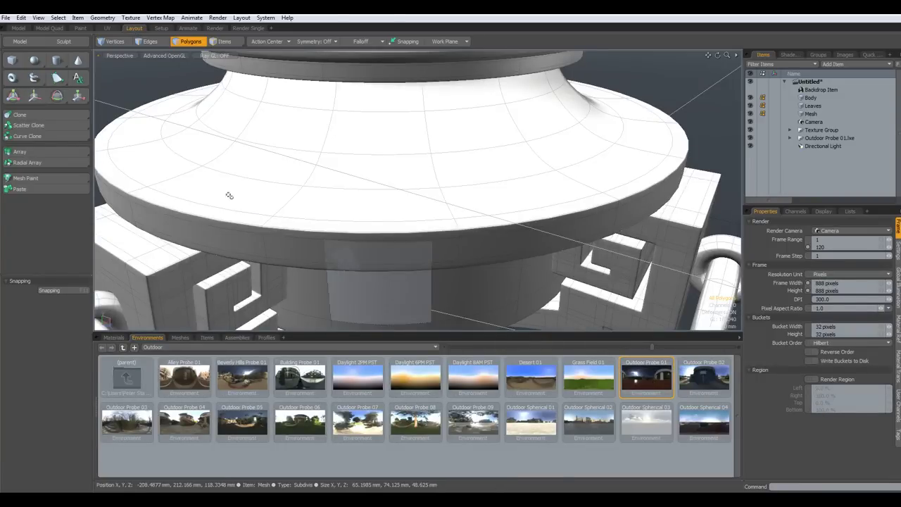
left_click(216, 28)
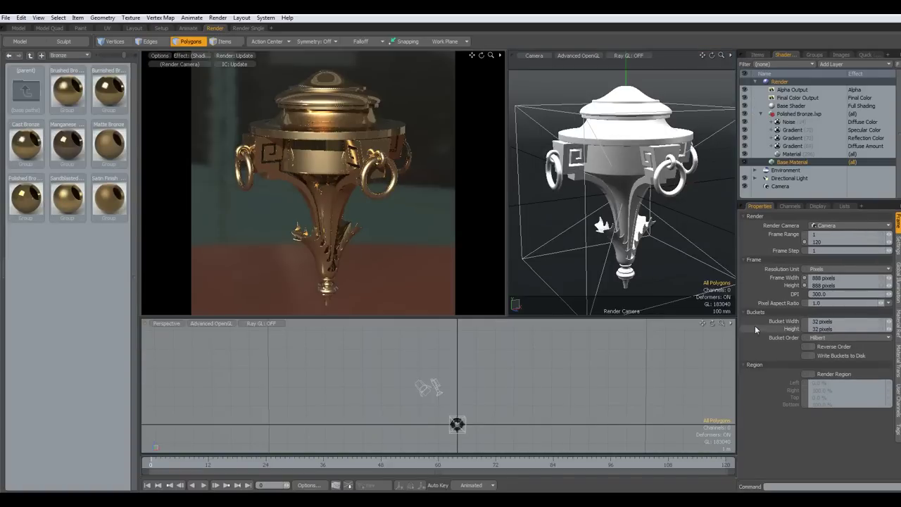
Enable Indirect Illumination in the global illumination settings and render the current frame
left_click(898, 281)
left_click(812, 253)
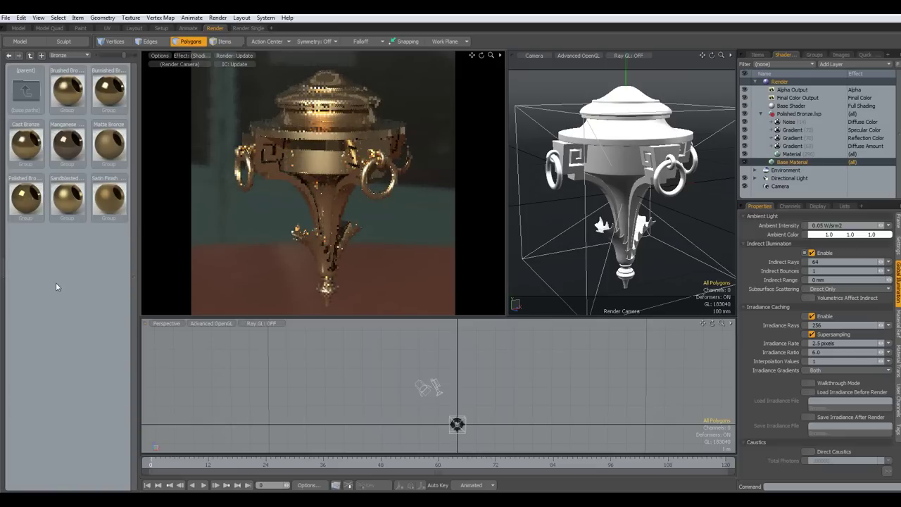
key("F9")
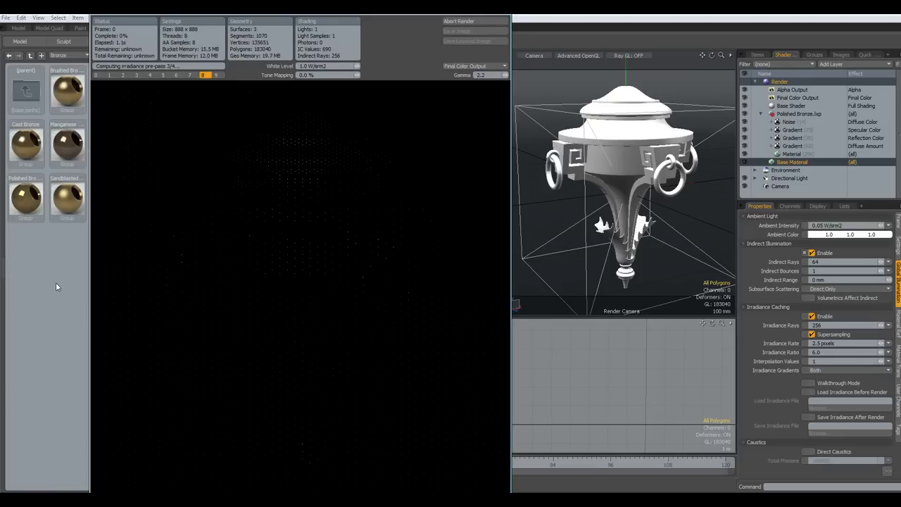